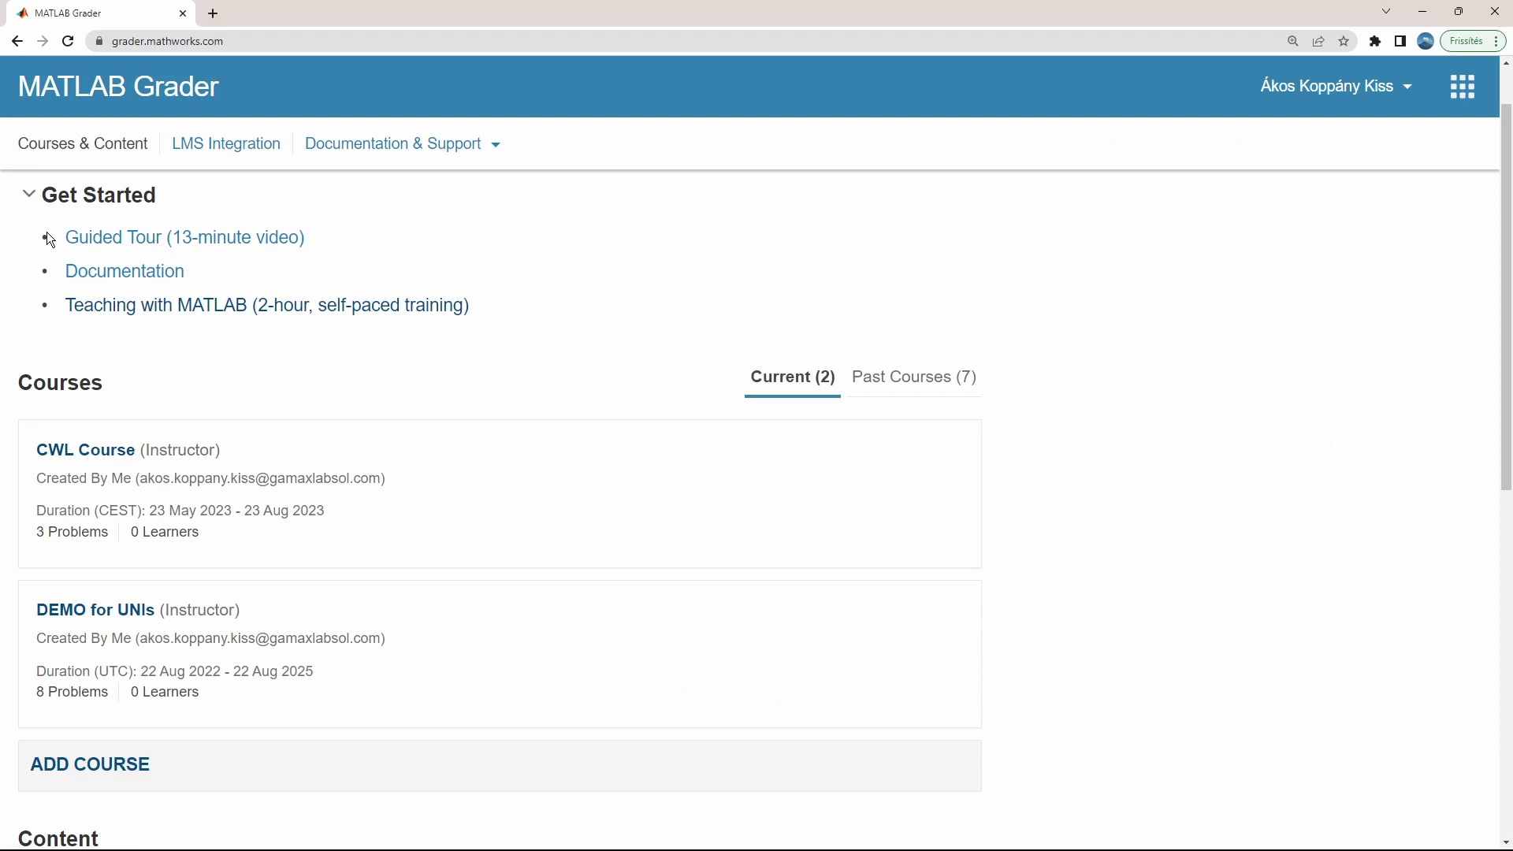
- Start a new course titled New Course in the (GMT+01:00) Budapest time zone
scroll(117, 370, down, 2)
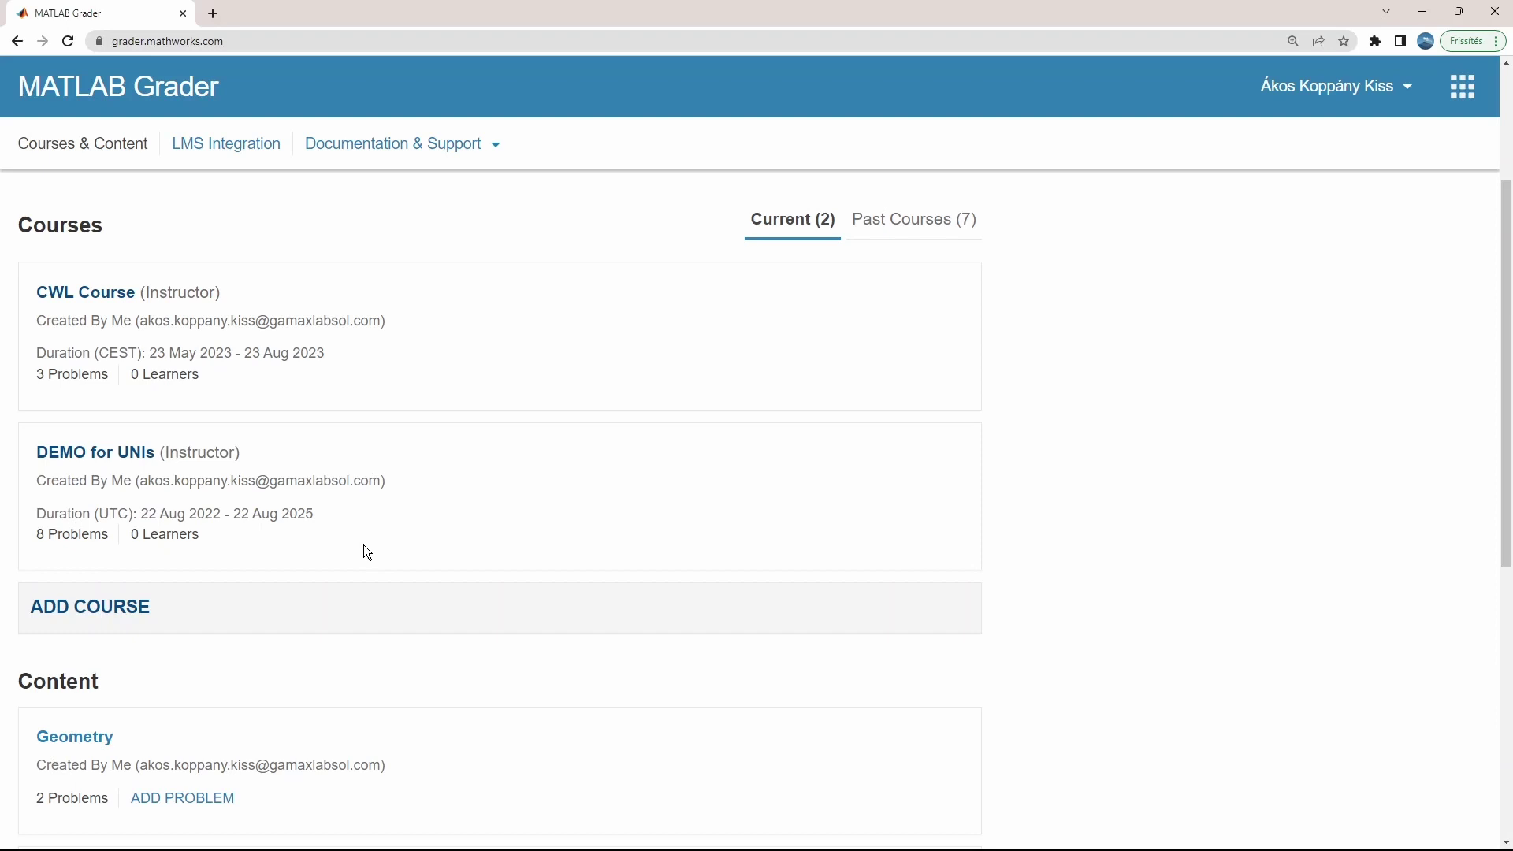
scroll(364, 546, down, 5)
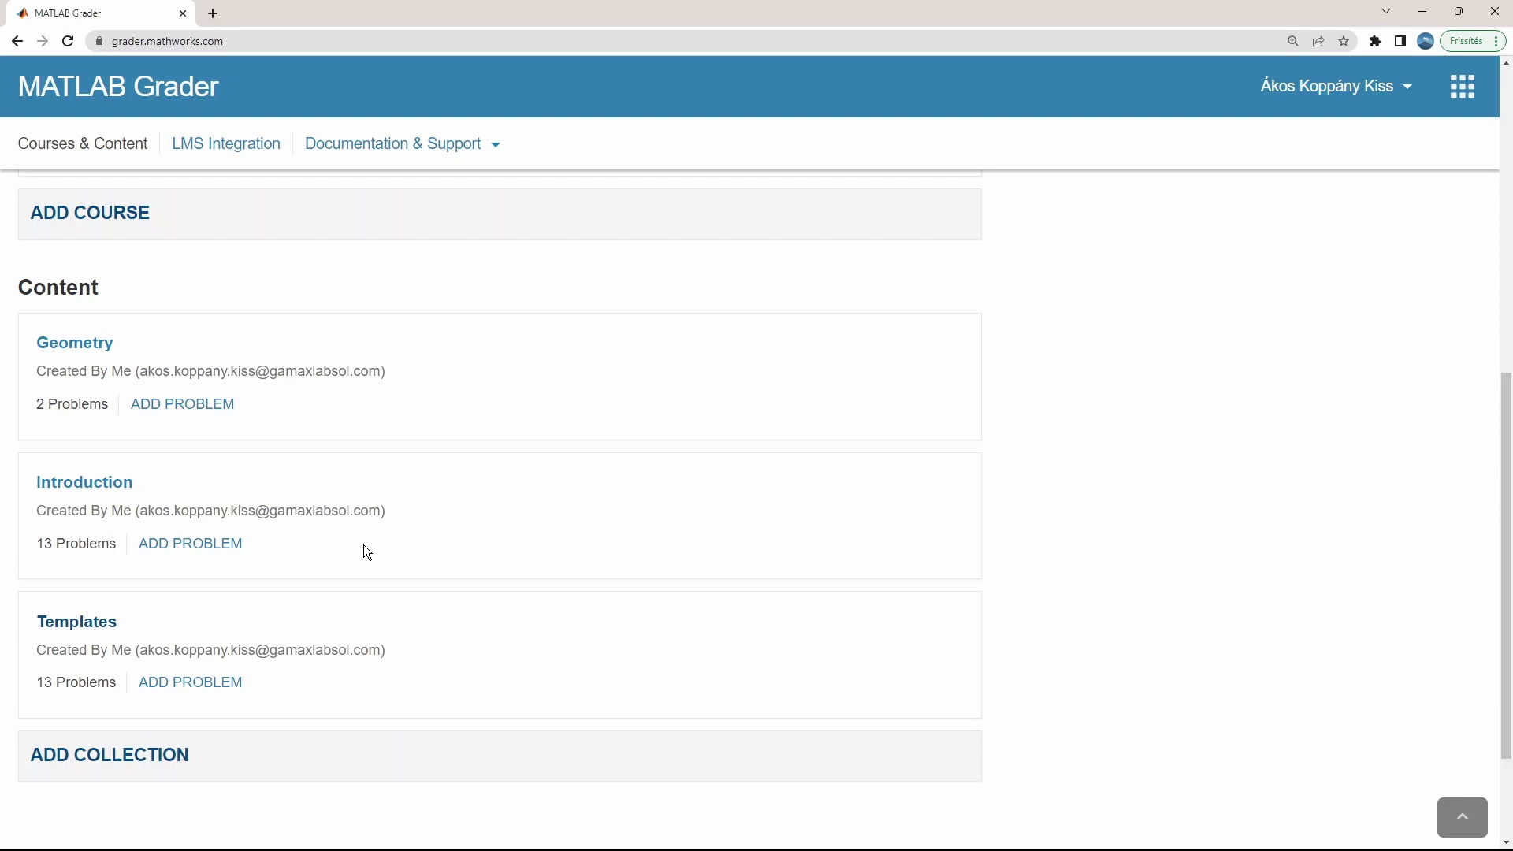
scroll(366, 552, up, 5)
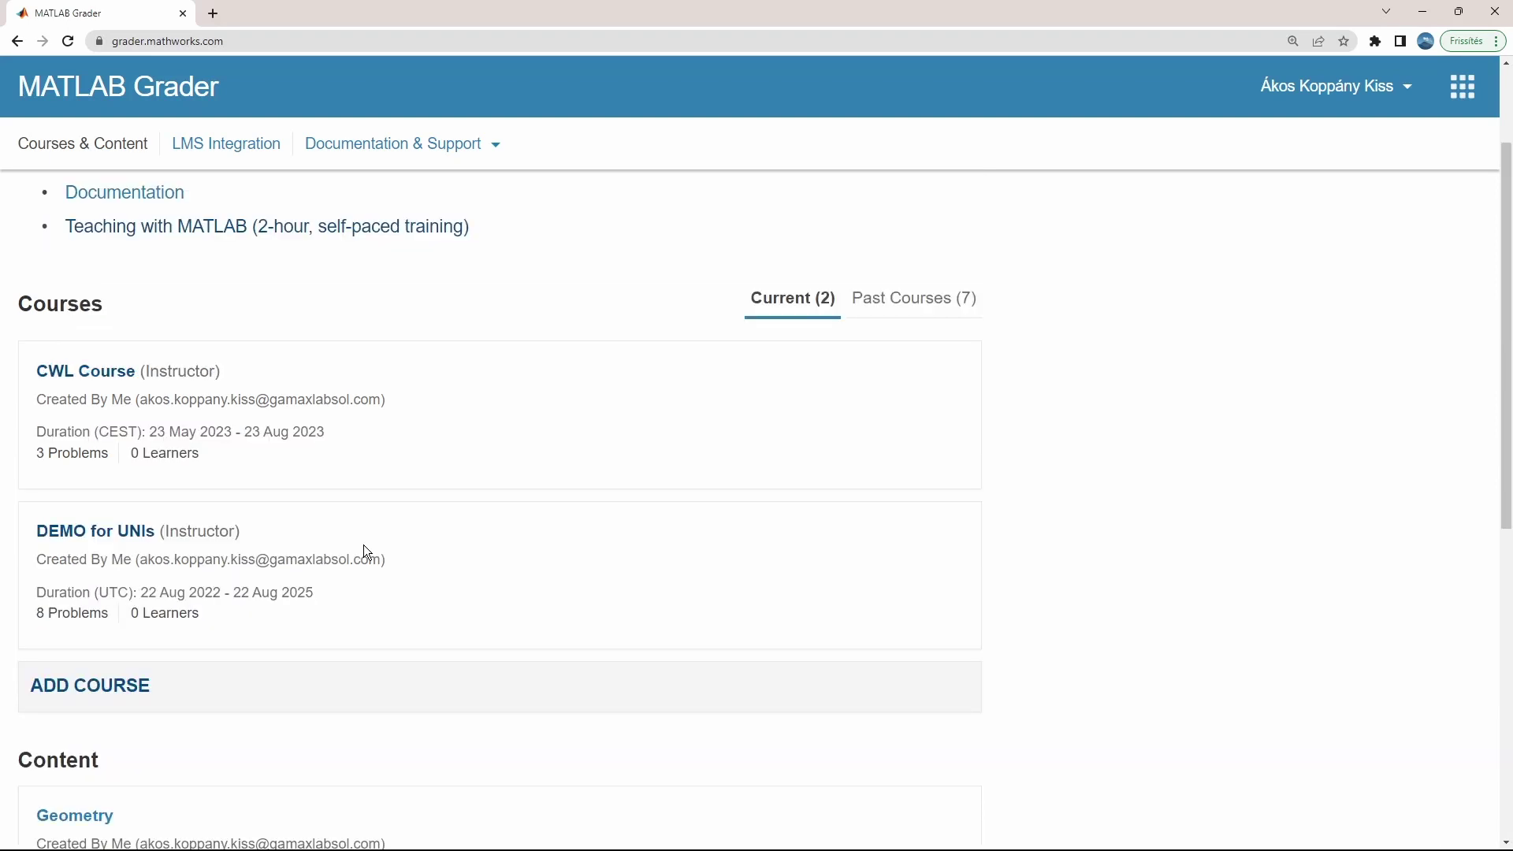
click(90, 685)
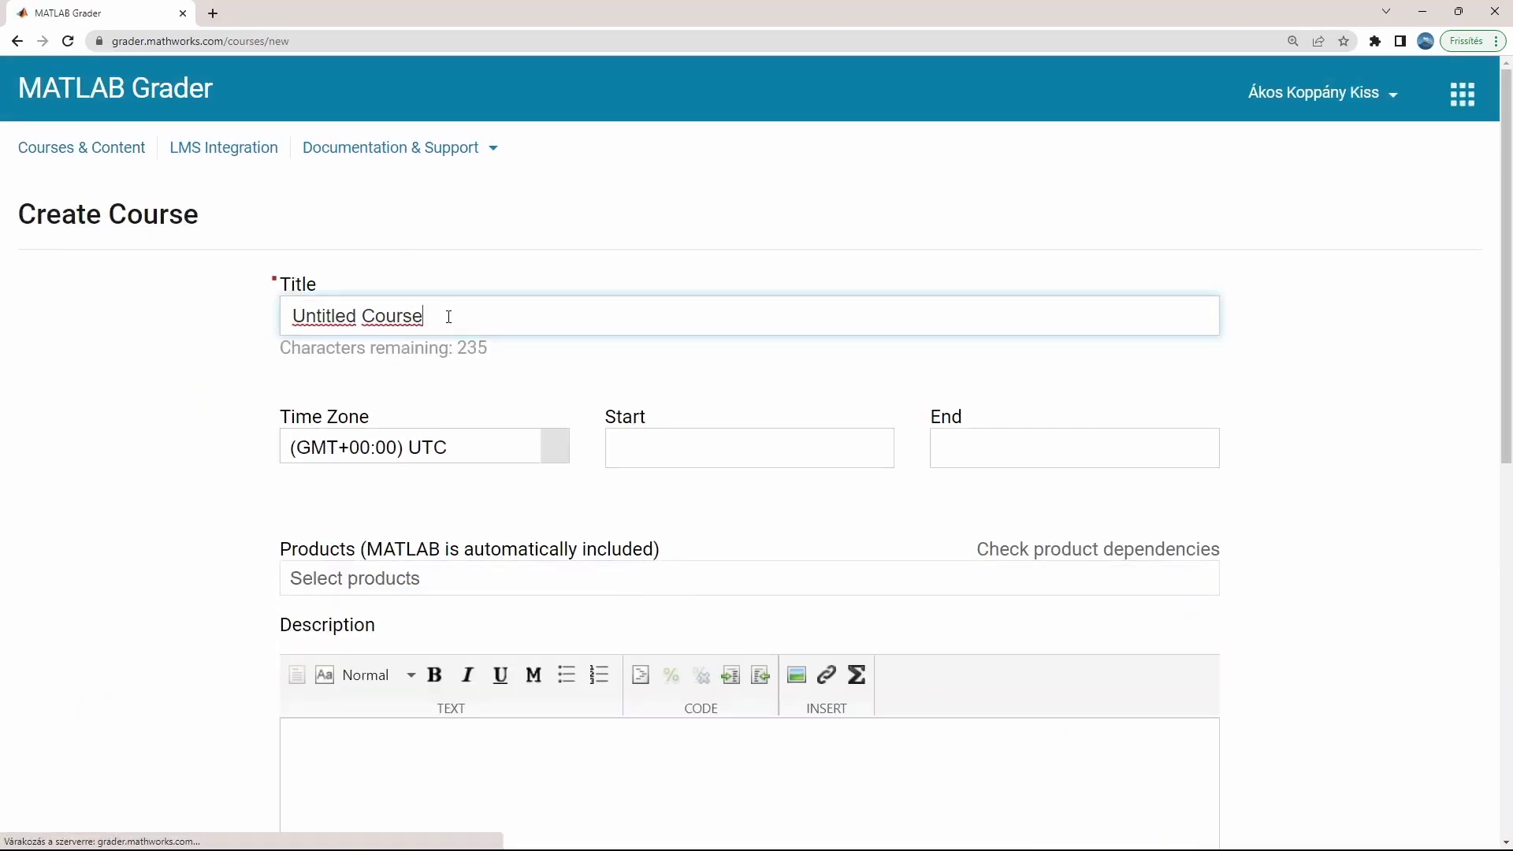
key(BackSpace)
key(BackSpace)
key(BackSpace)
key(BackSpace)
key(BackSpace)
key(BackSpace)
key(BackSpace)
key(BackSpace)
key(BackSpace)
key(BackSpace)
key(BackSpace)
key(BackSpace)
key(BackSpace)
key(BackSpace)
key(BackSpace)
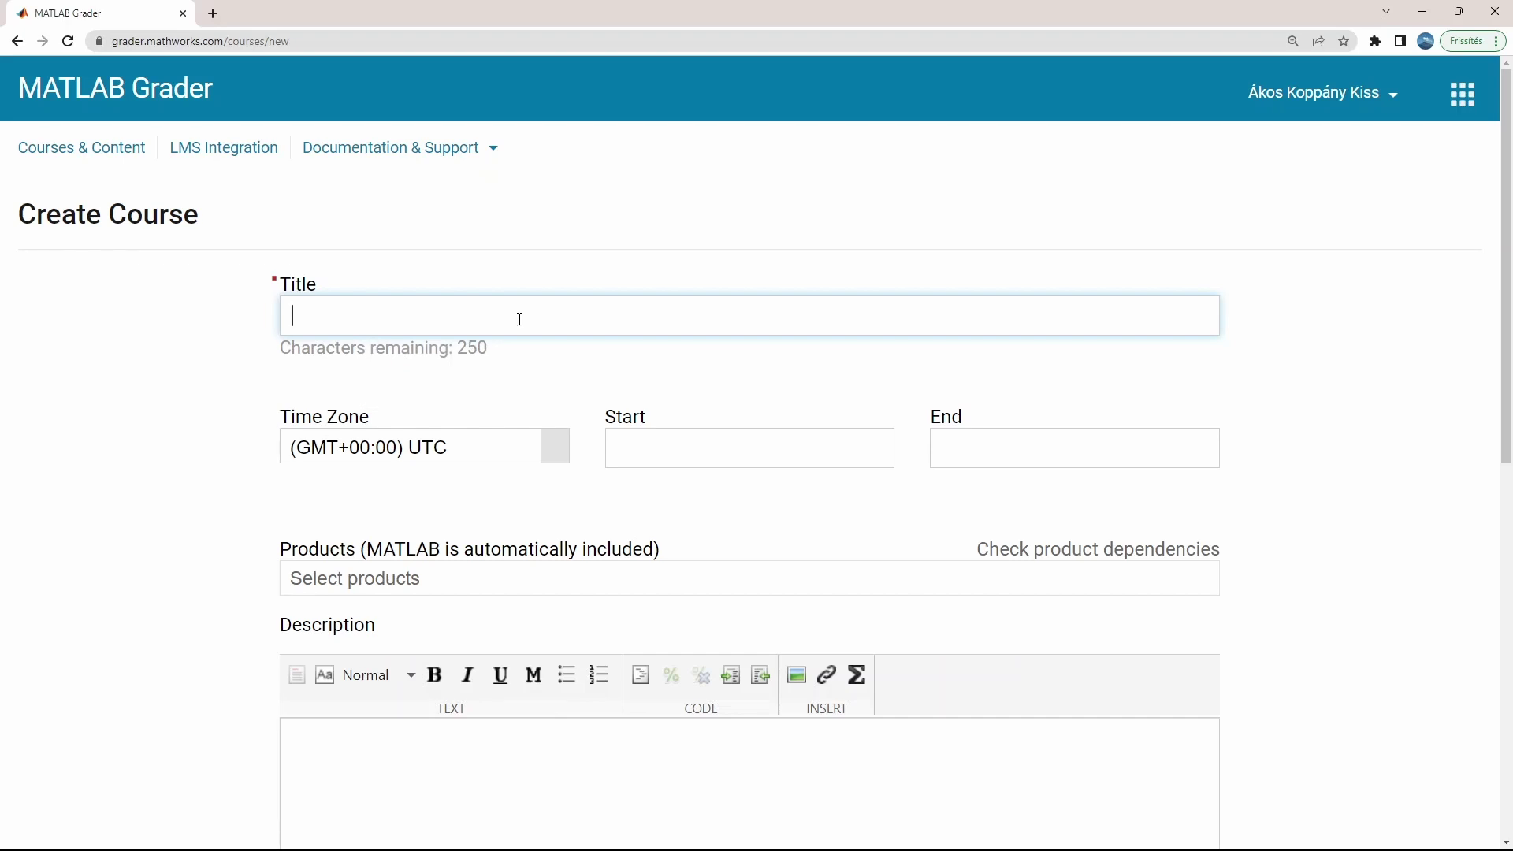
text(New C)
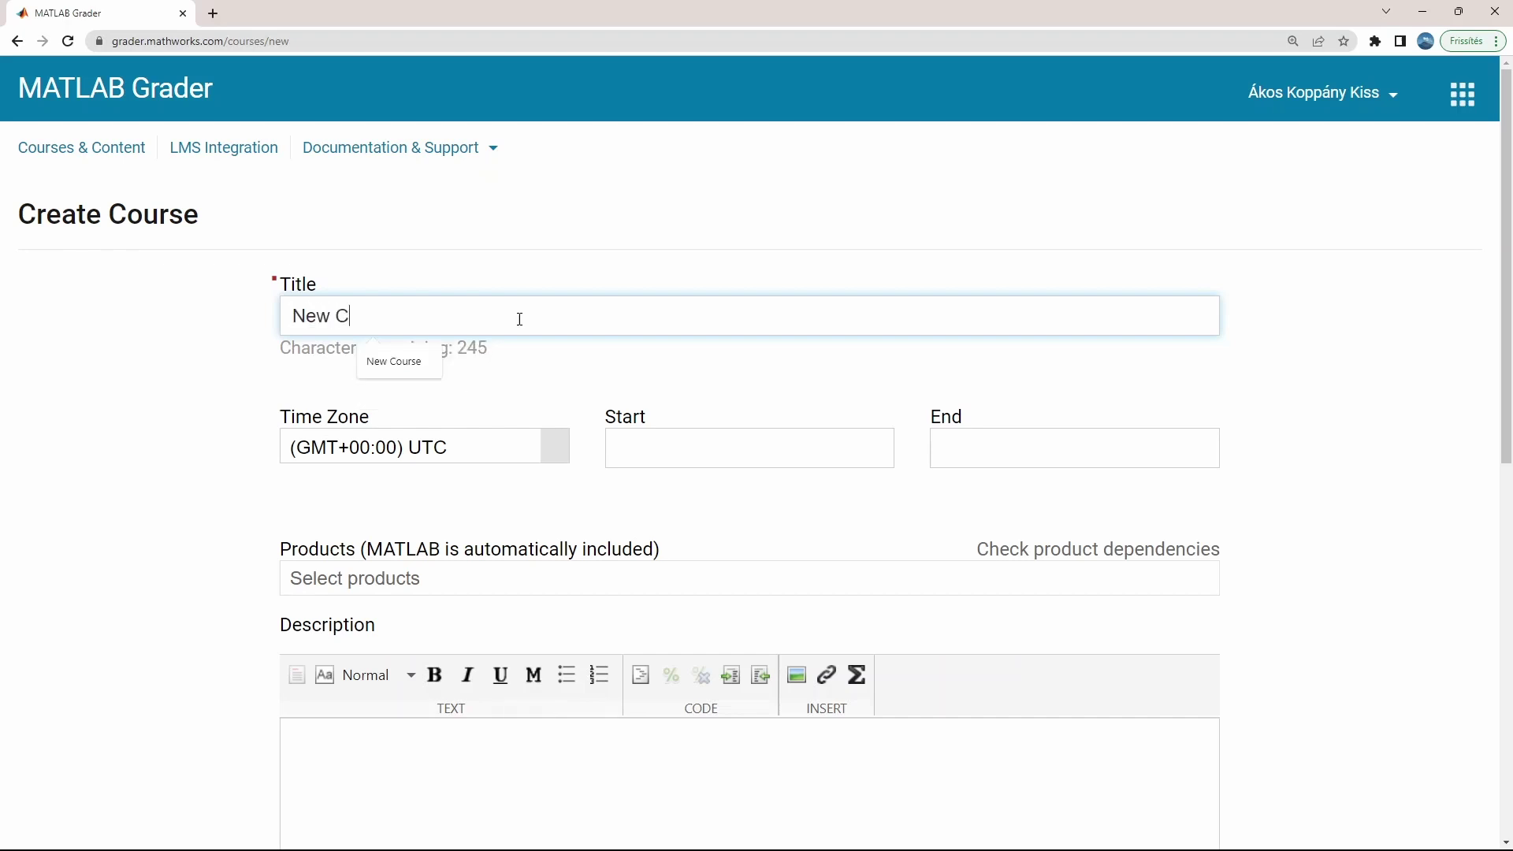
text(ourse)
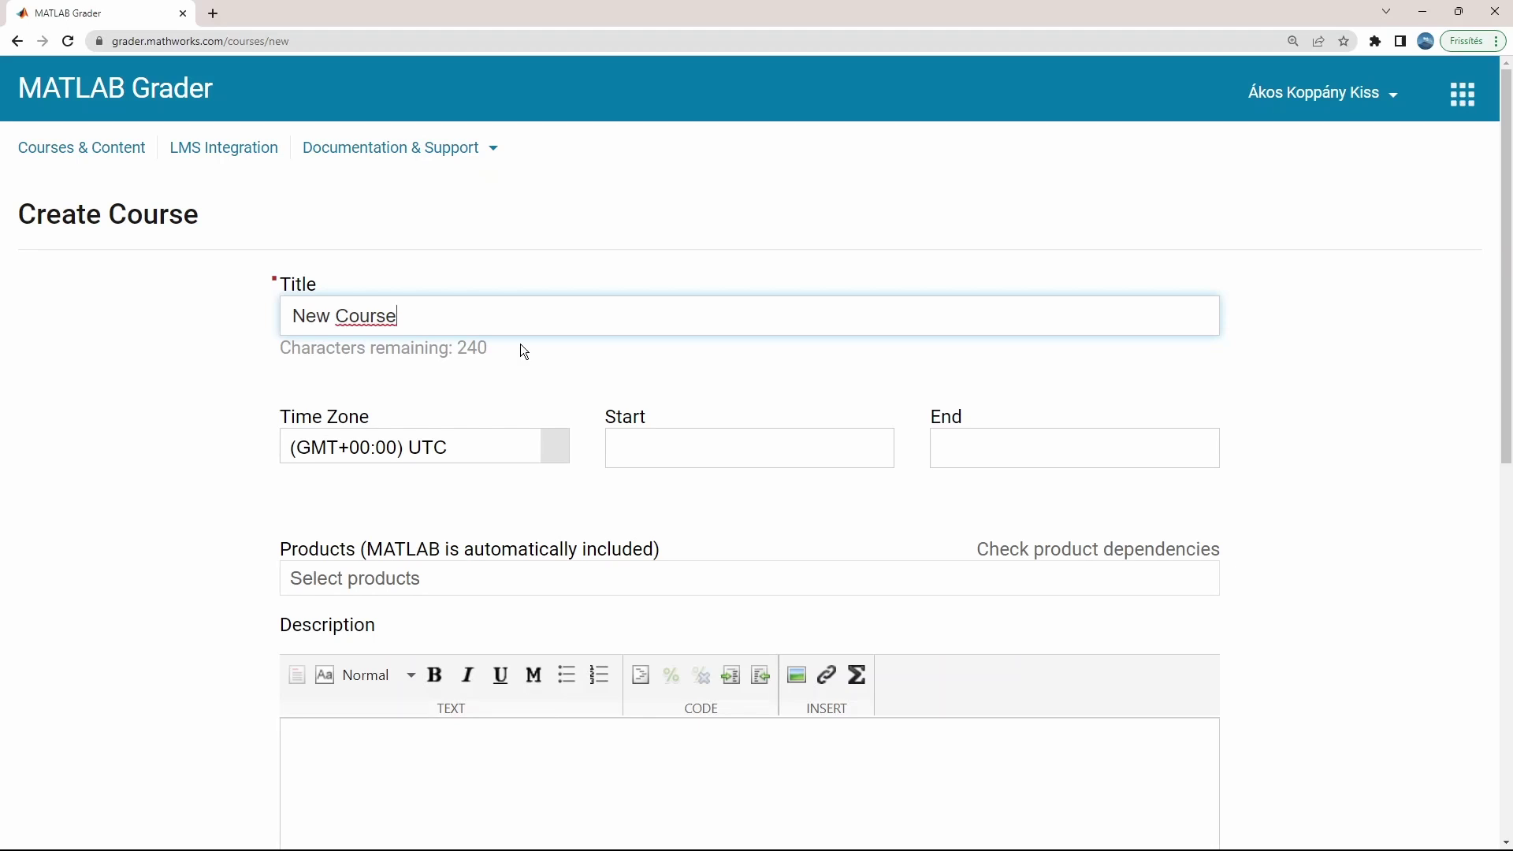
click(552, 458)
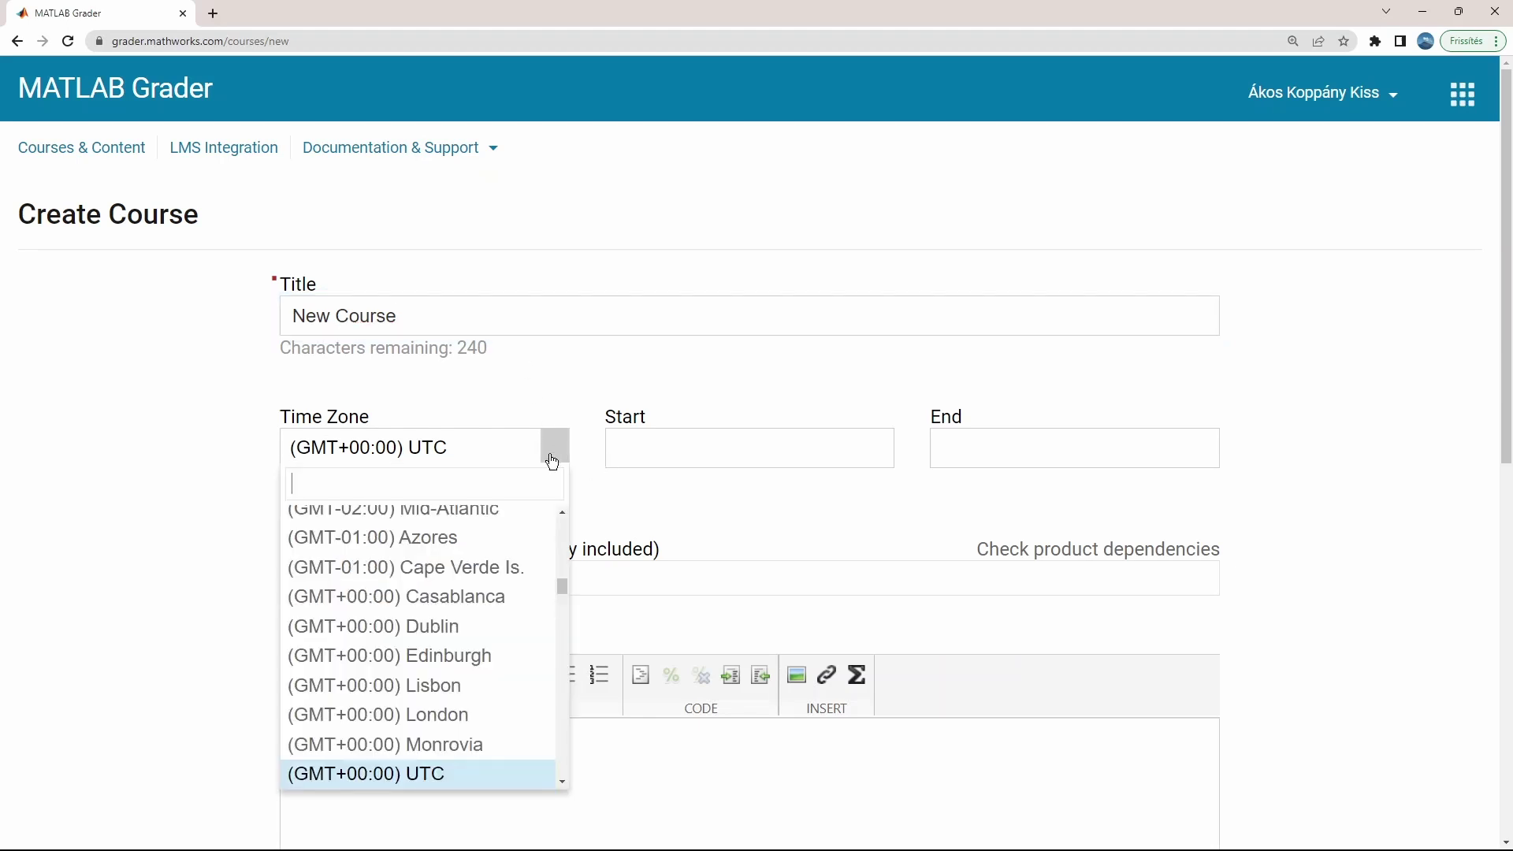
scroll(470, 550, down, 5)
click(470, 550)
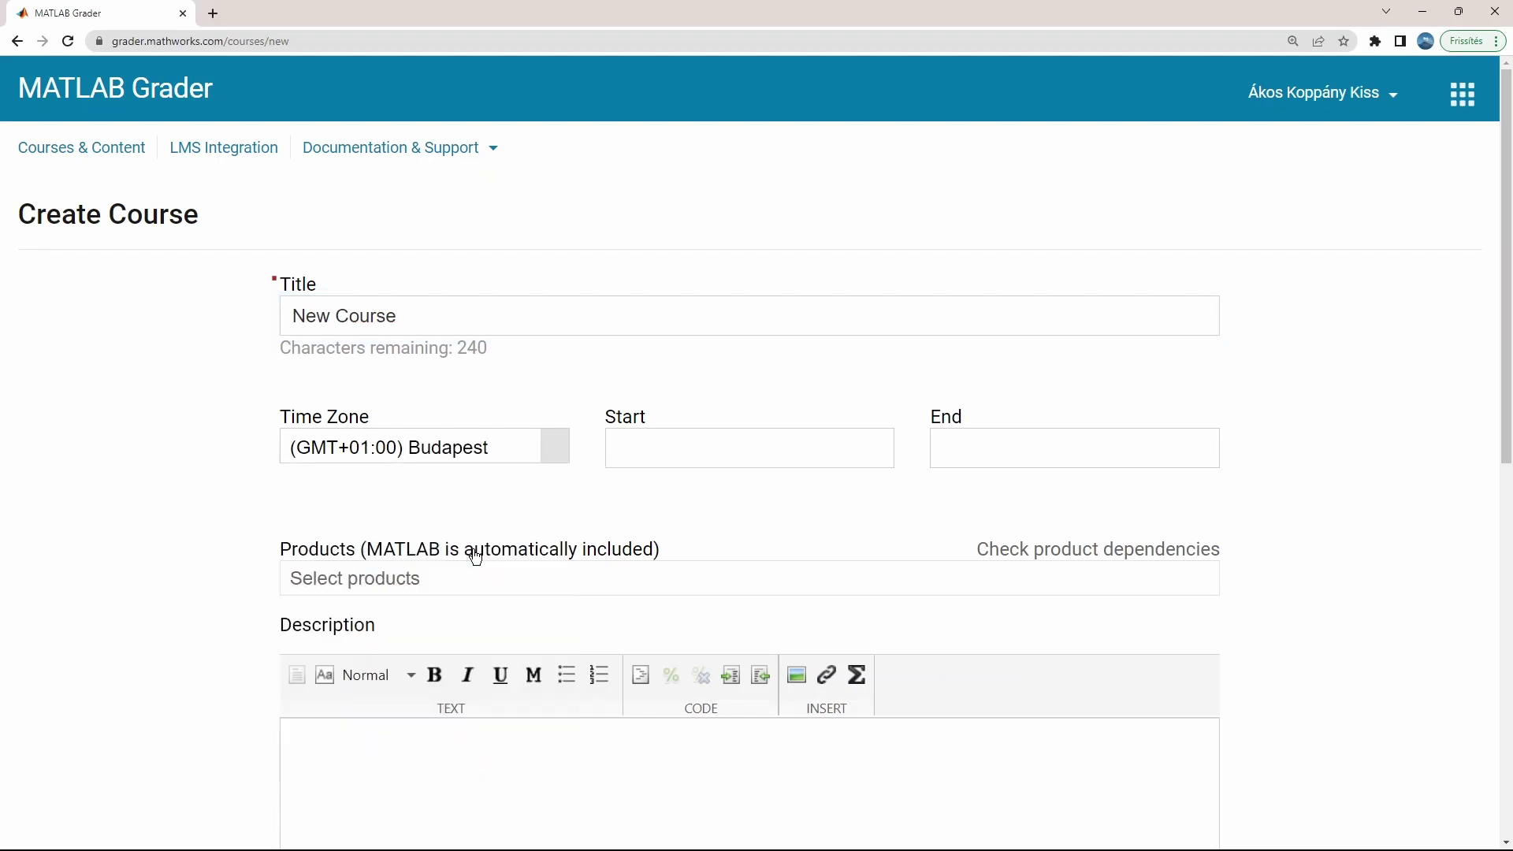
- Set the course to run from 2023-07-01 to 2023-09-01
click(698, 449)
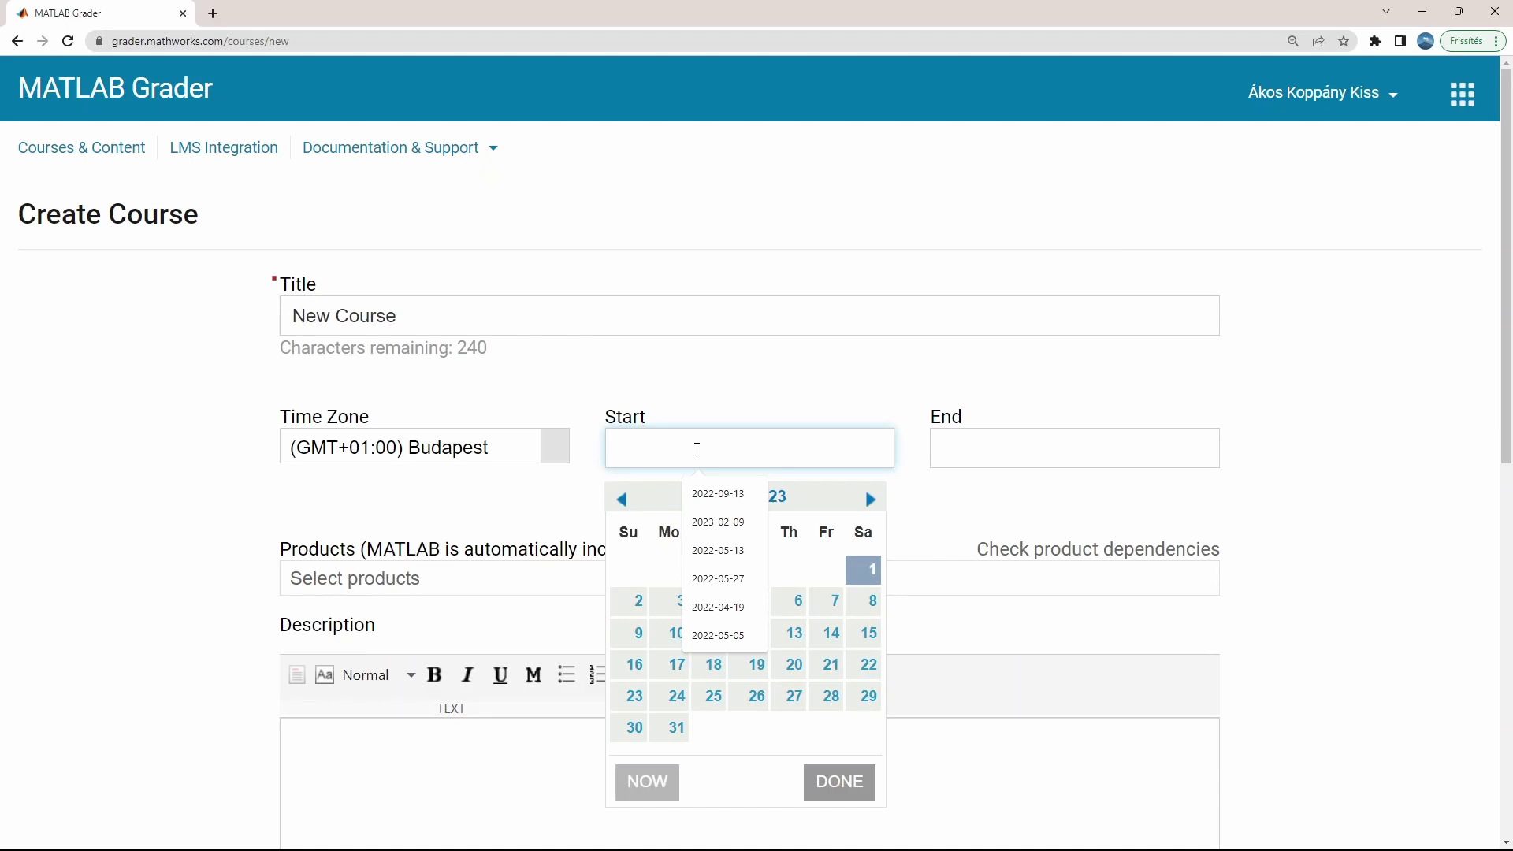
click(654, 790)
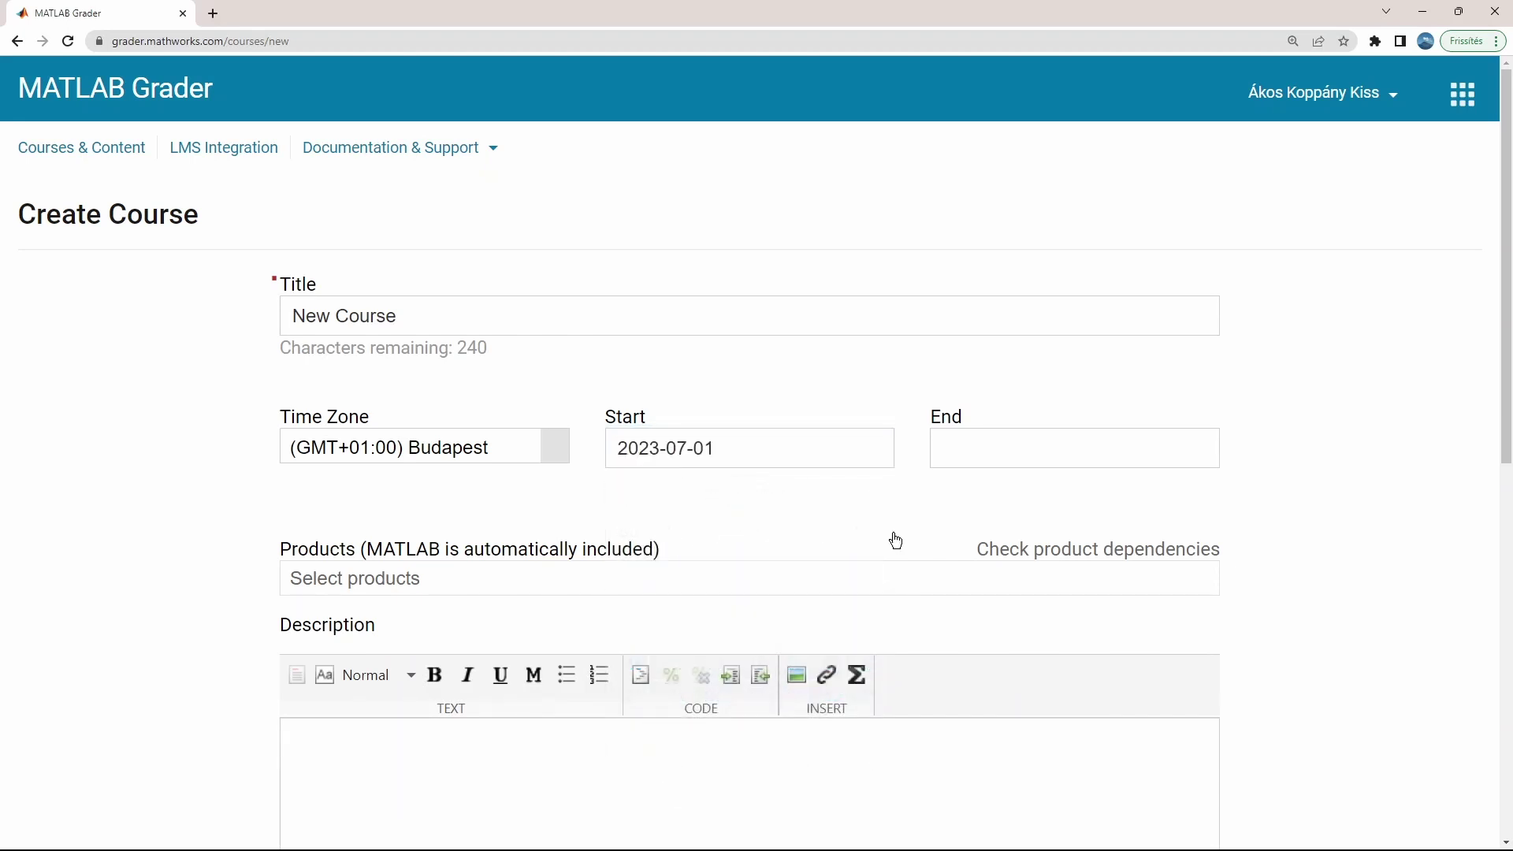
click(999, 455)
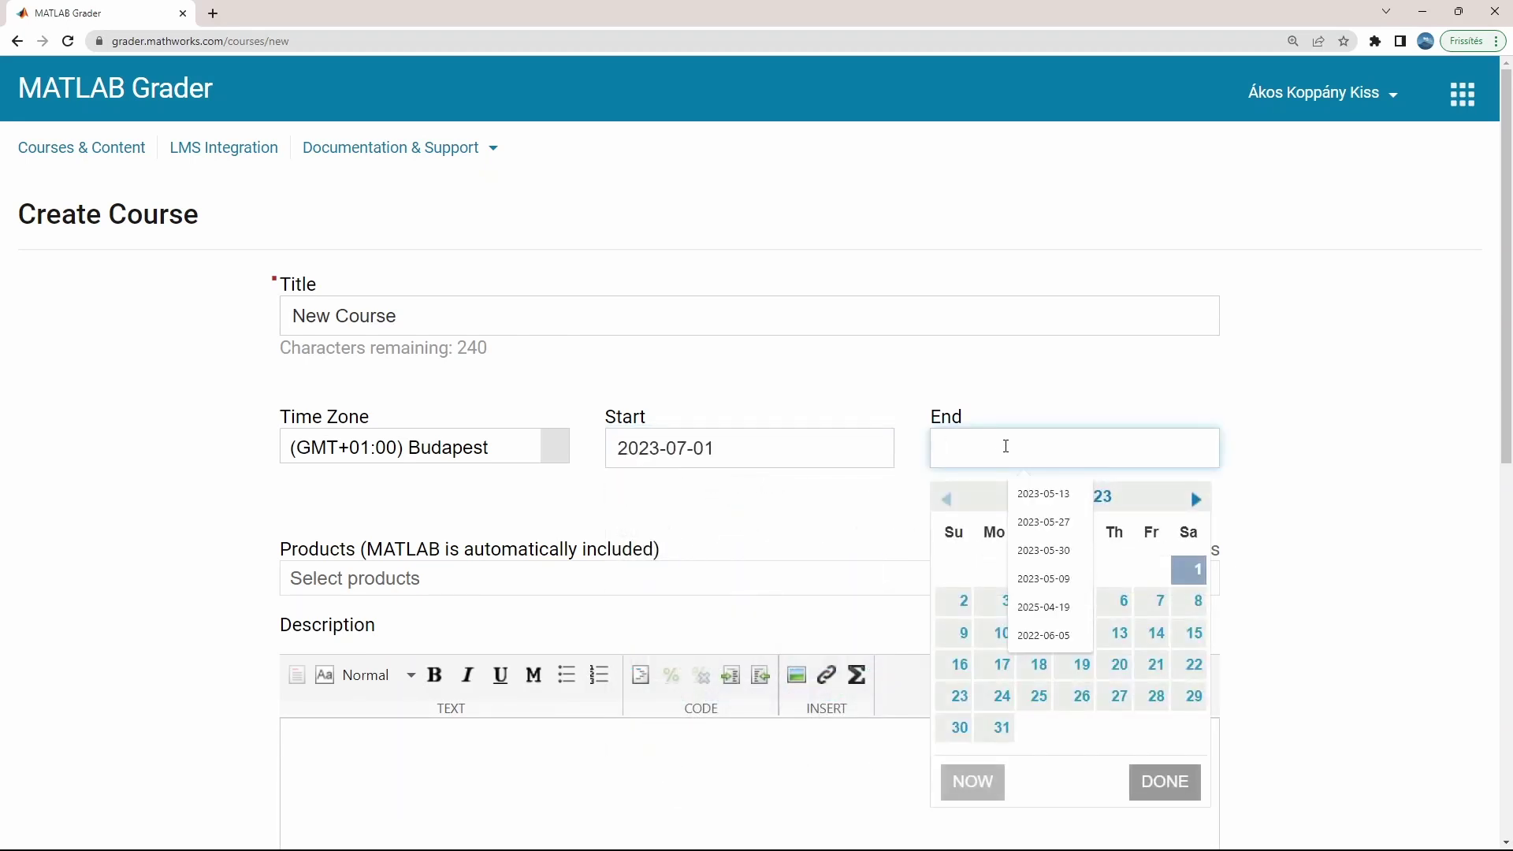
click(974, 783)
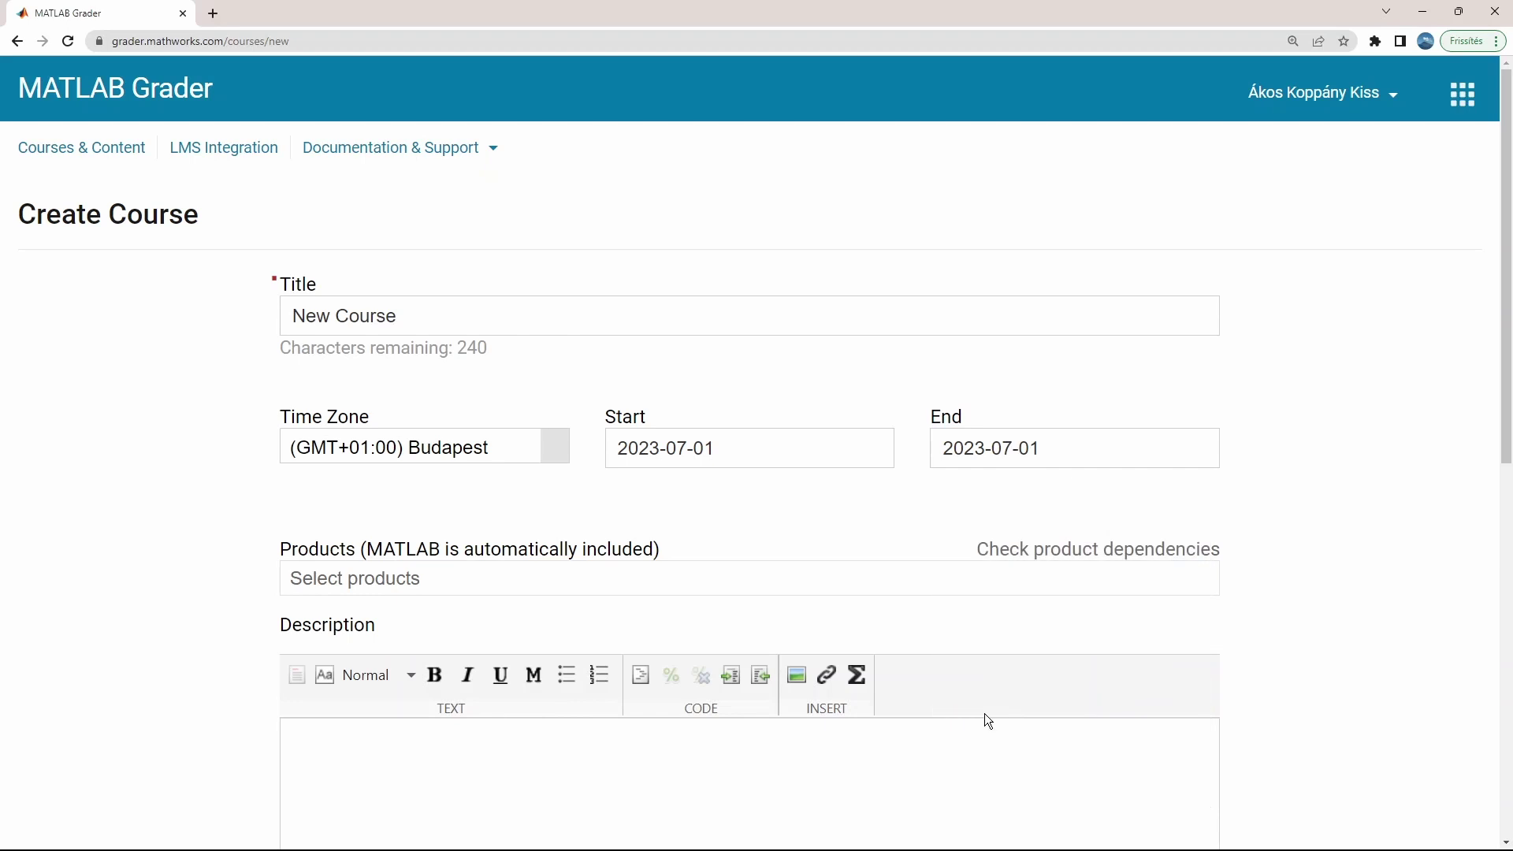
click(1011, 452)
key(BackSpace)
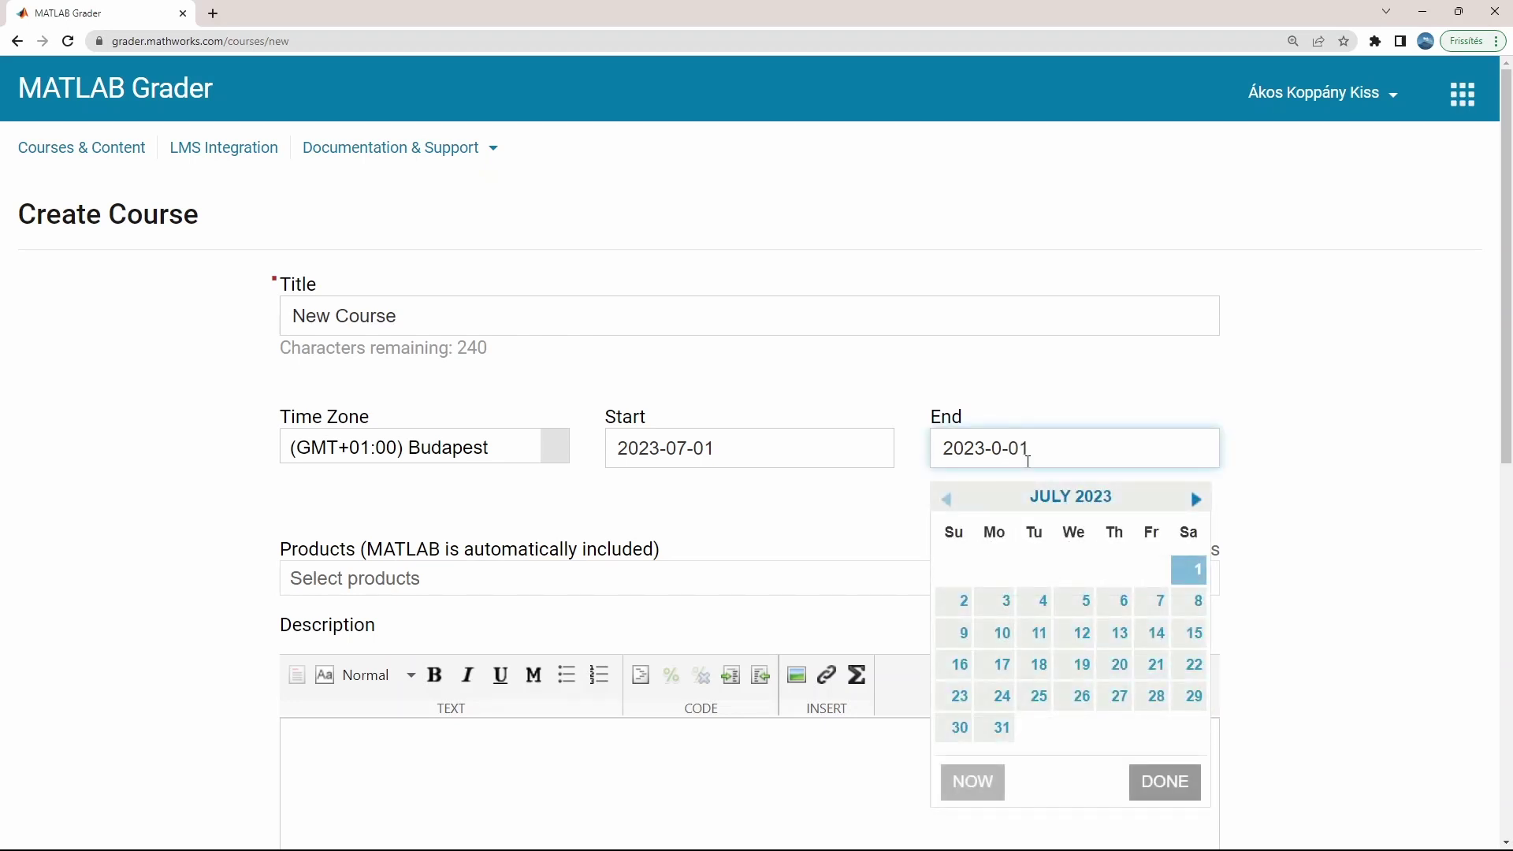
text(9)
click(1150, 755)
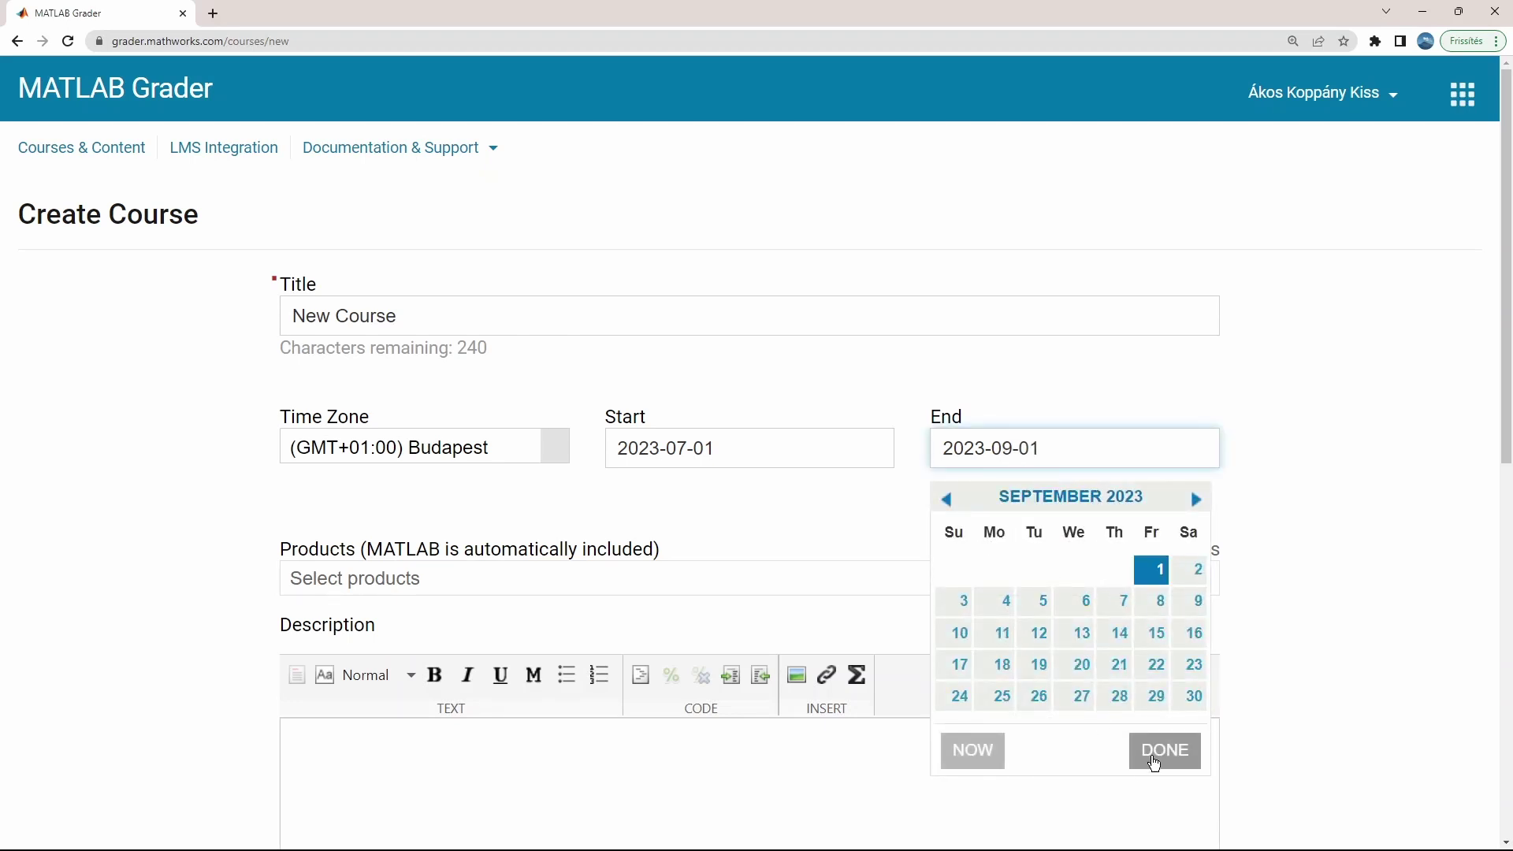
- Add Symbolic Math Toolbox to the course products
scroll(851, 543, down, 1)
scroll(847, 537, down, 1)
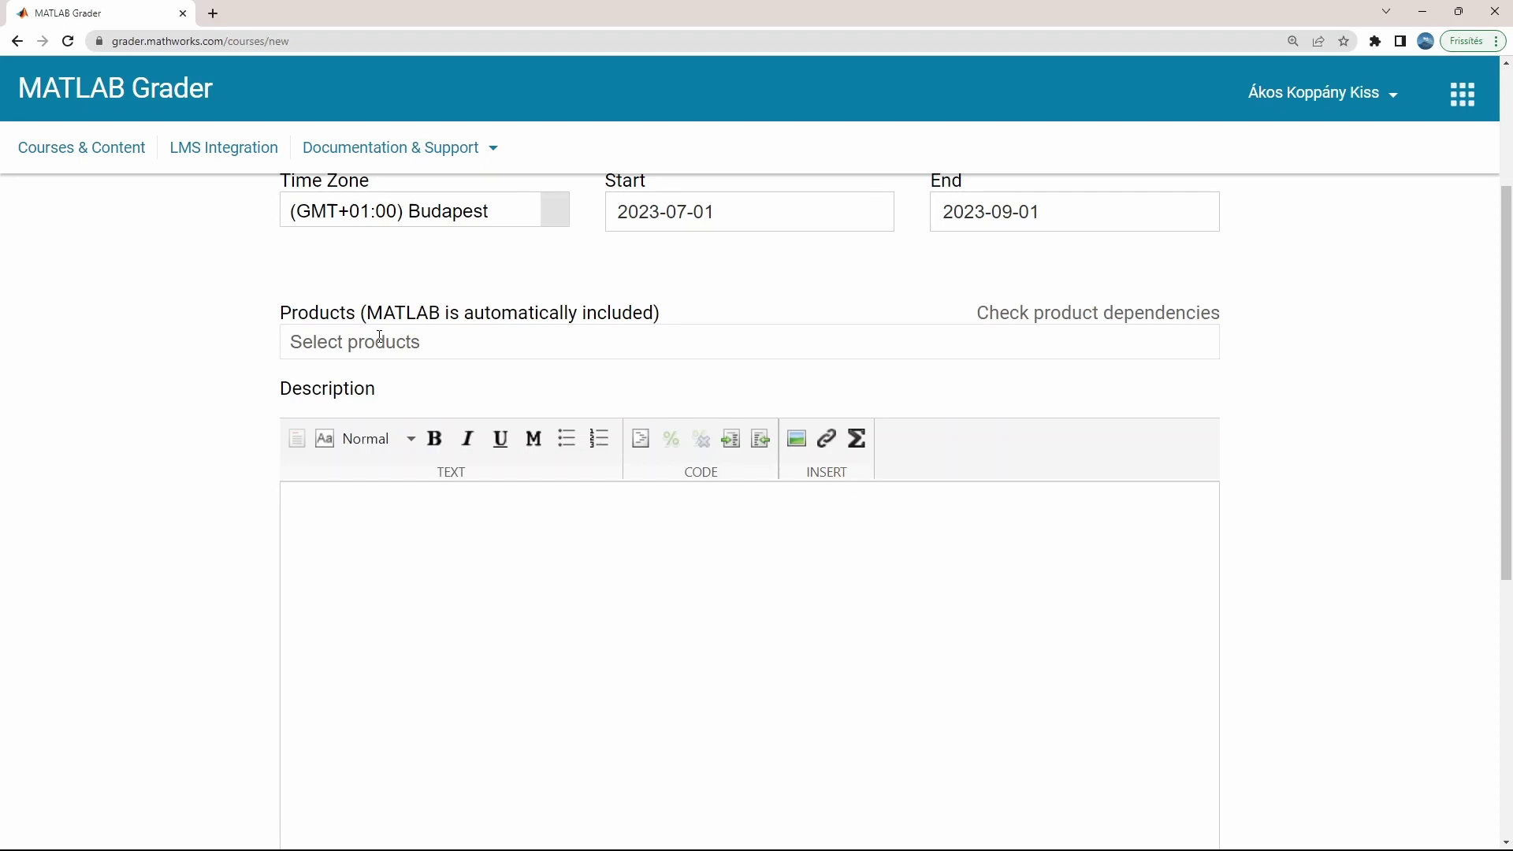
click(426, 348)
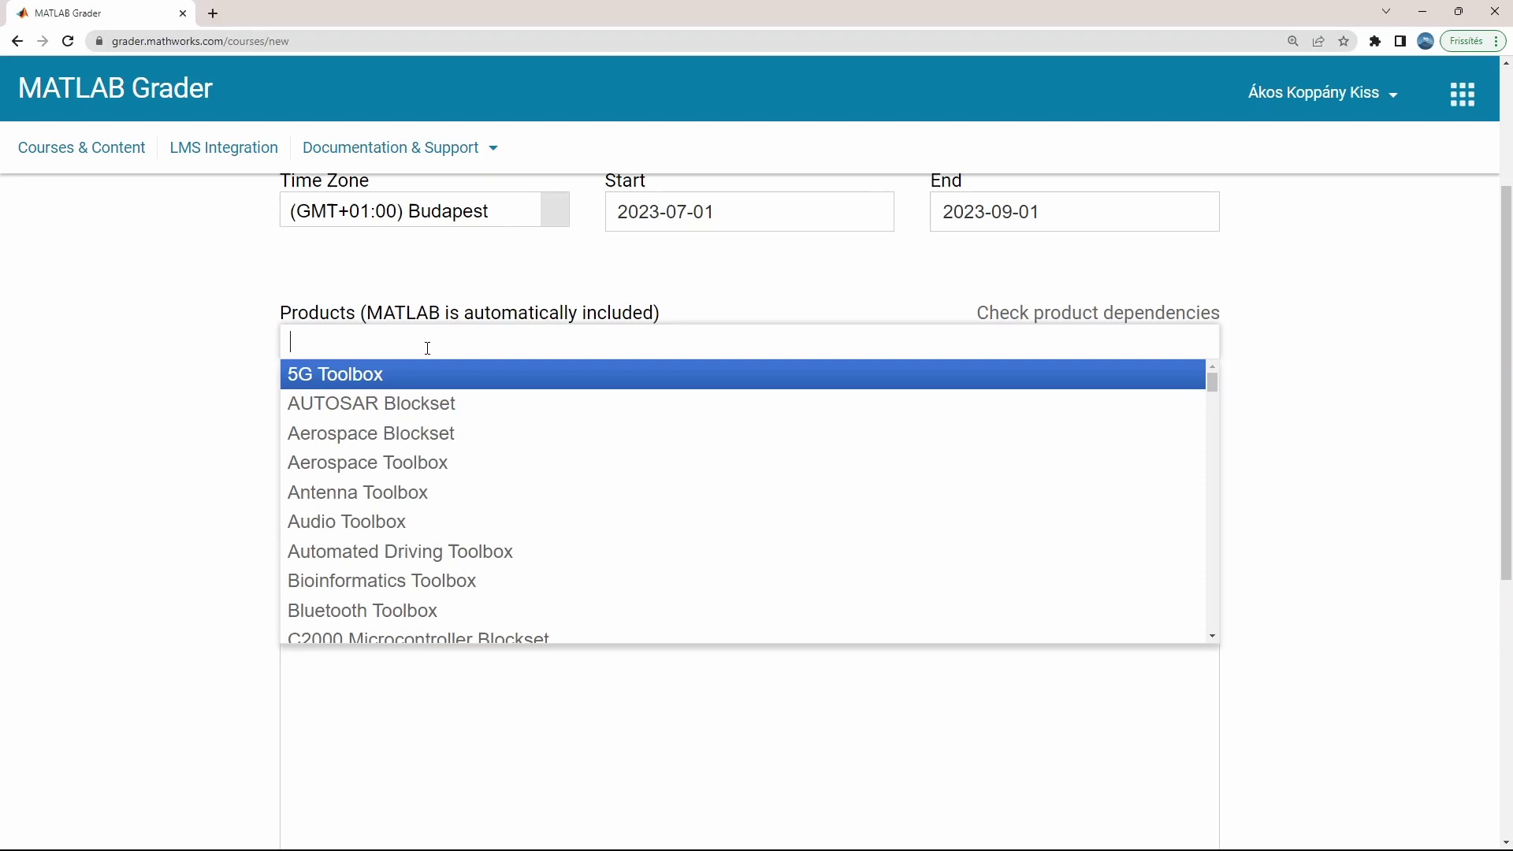
text(symbol)
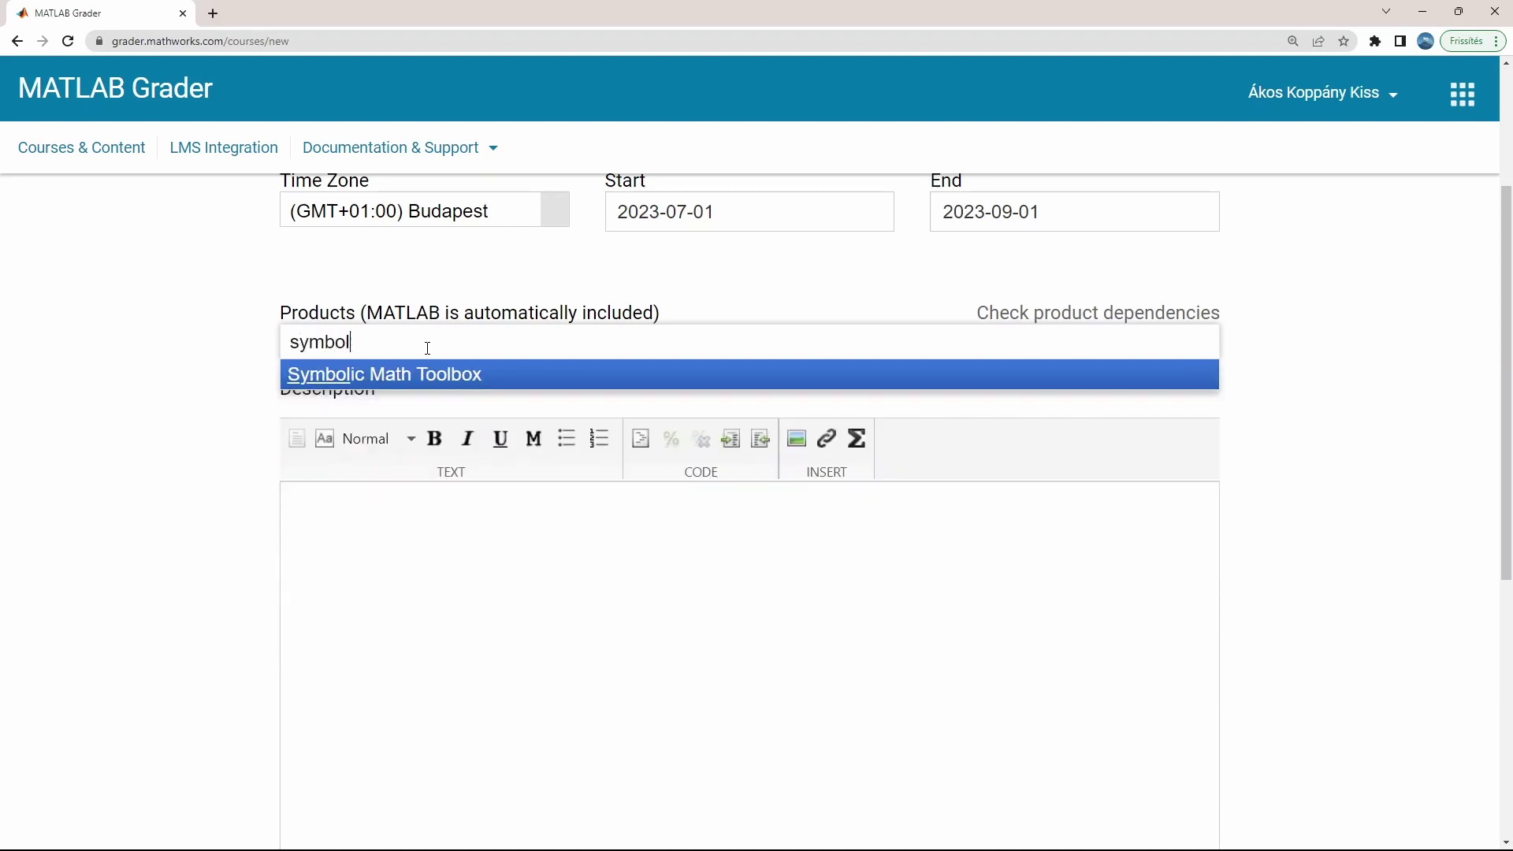
click(462, 382)
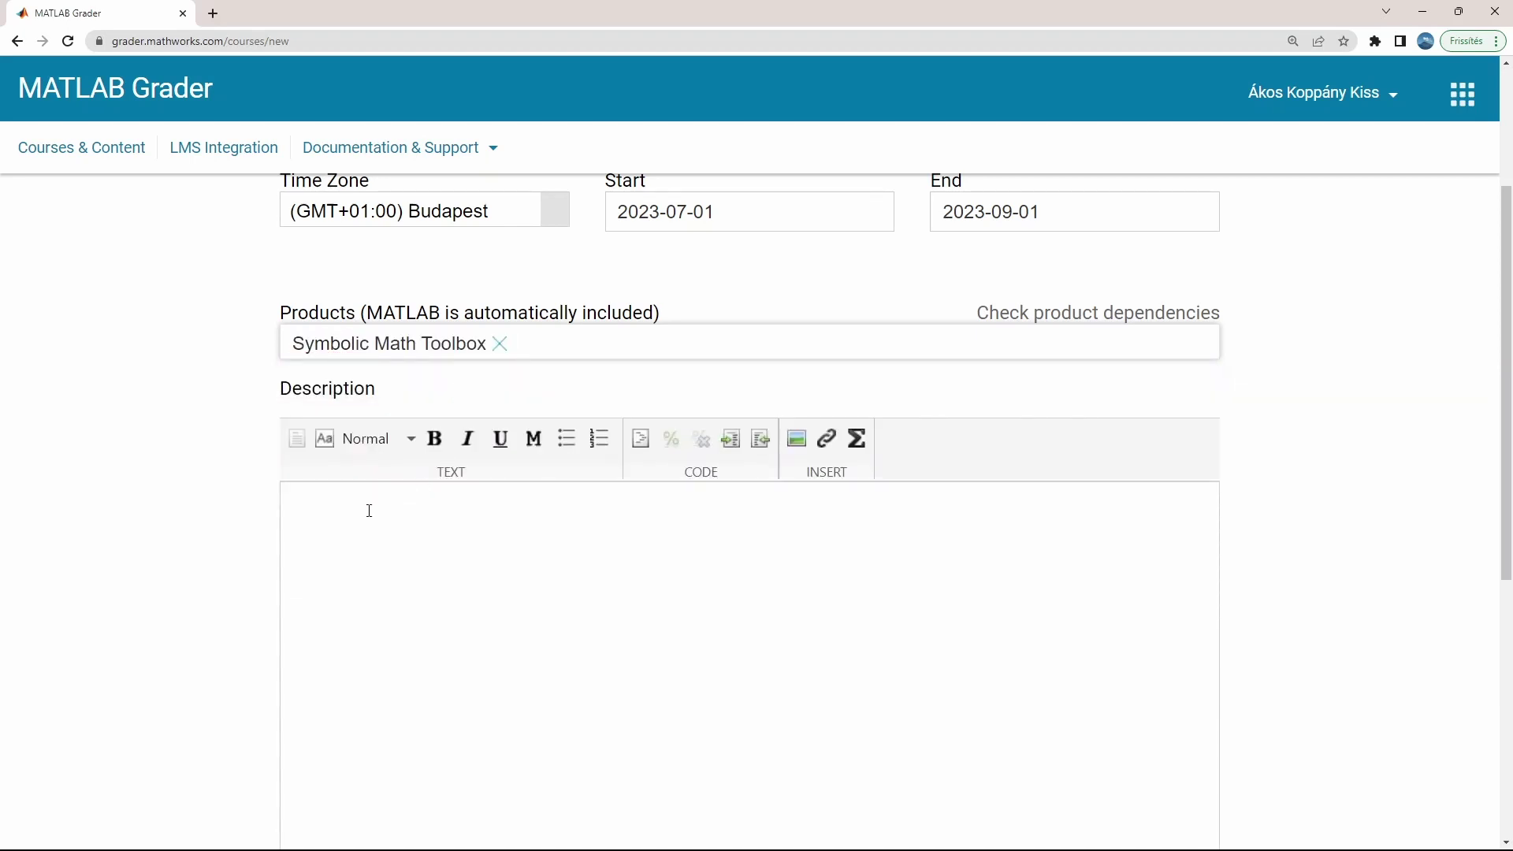
- Enter the description 'nice description' and save the course
click(339, 511)
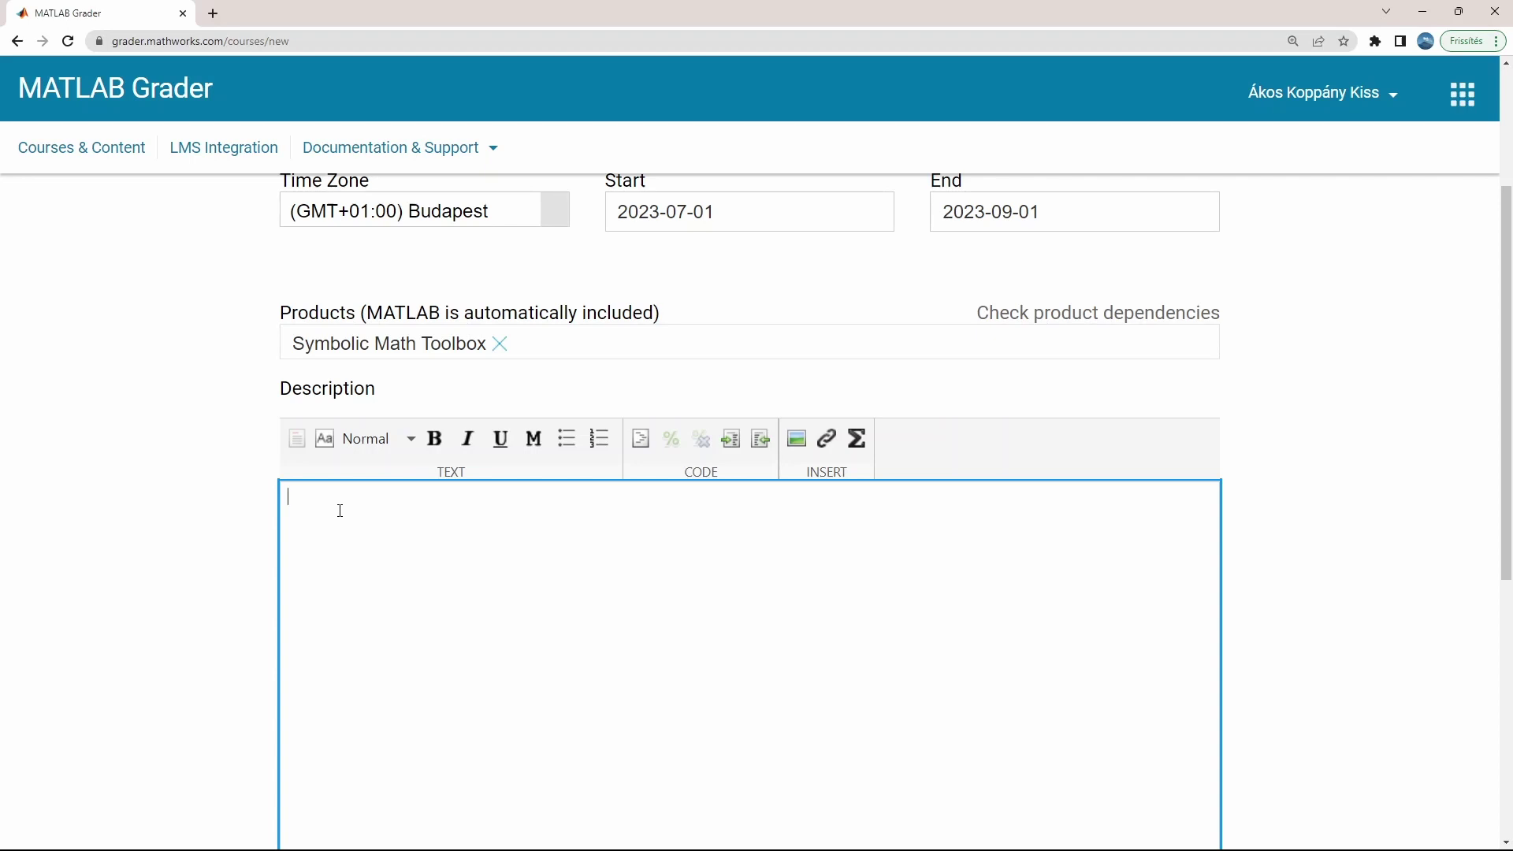
text(nice description)
scroll(898, 401, down, 6)
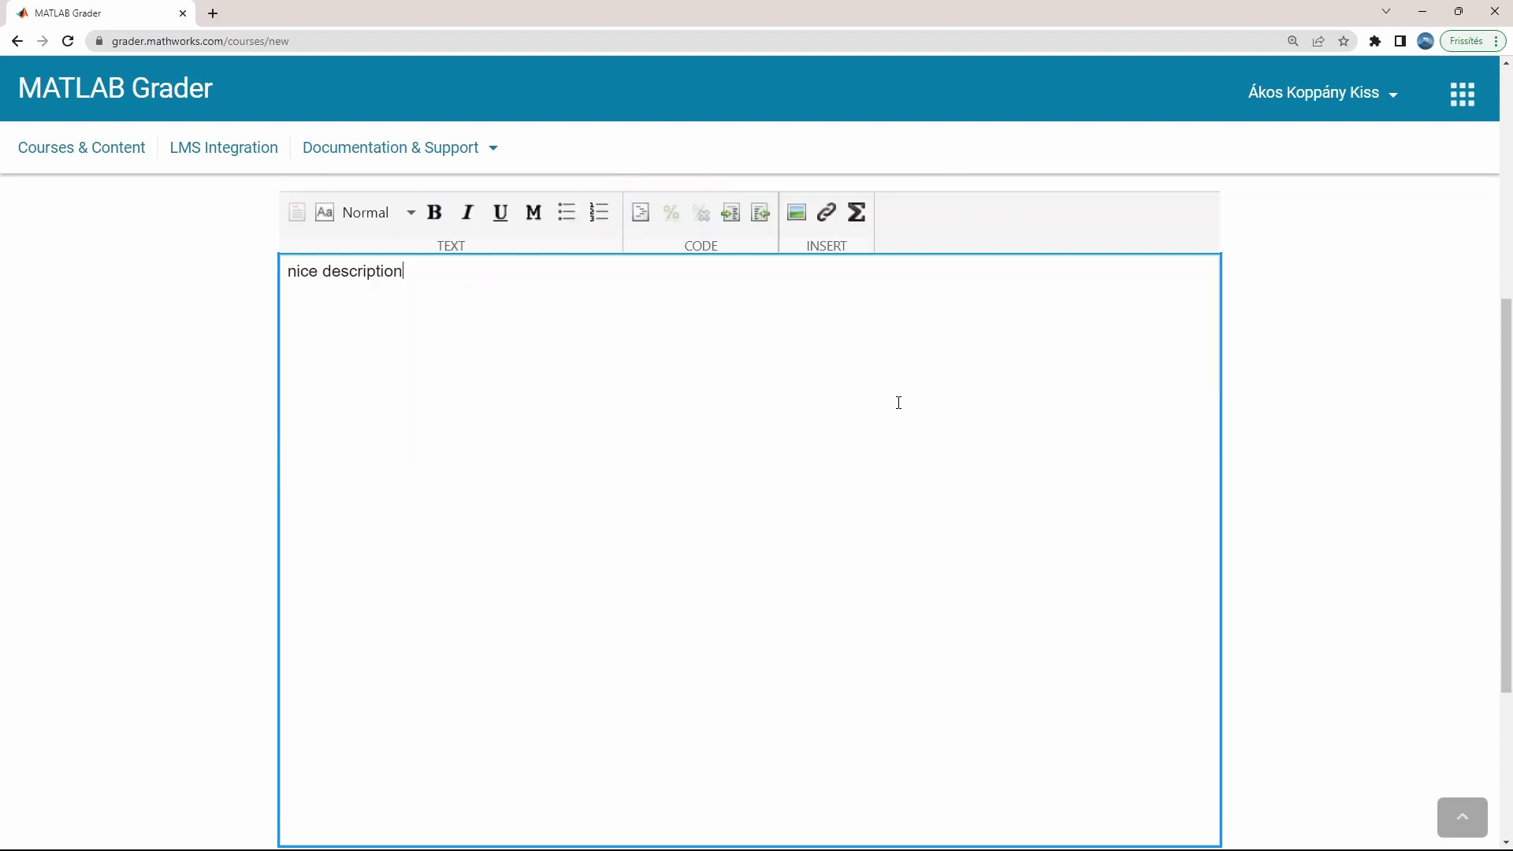
click(1194, 664)
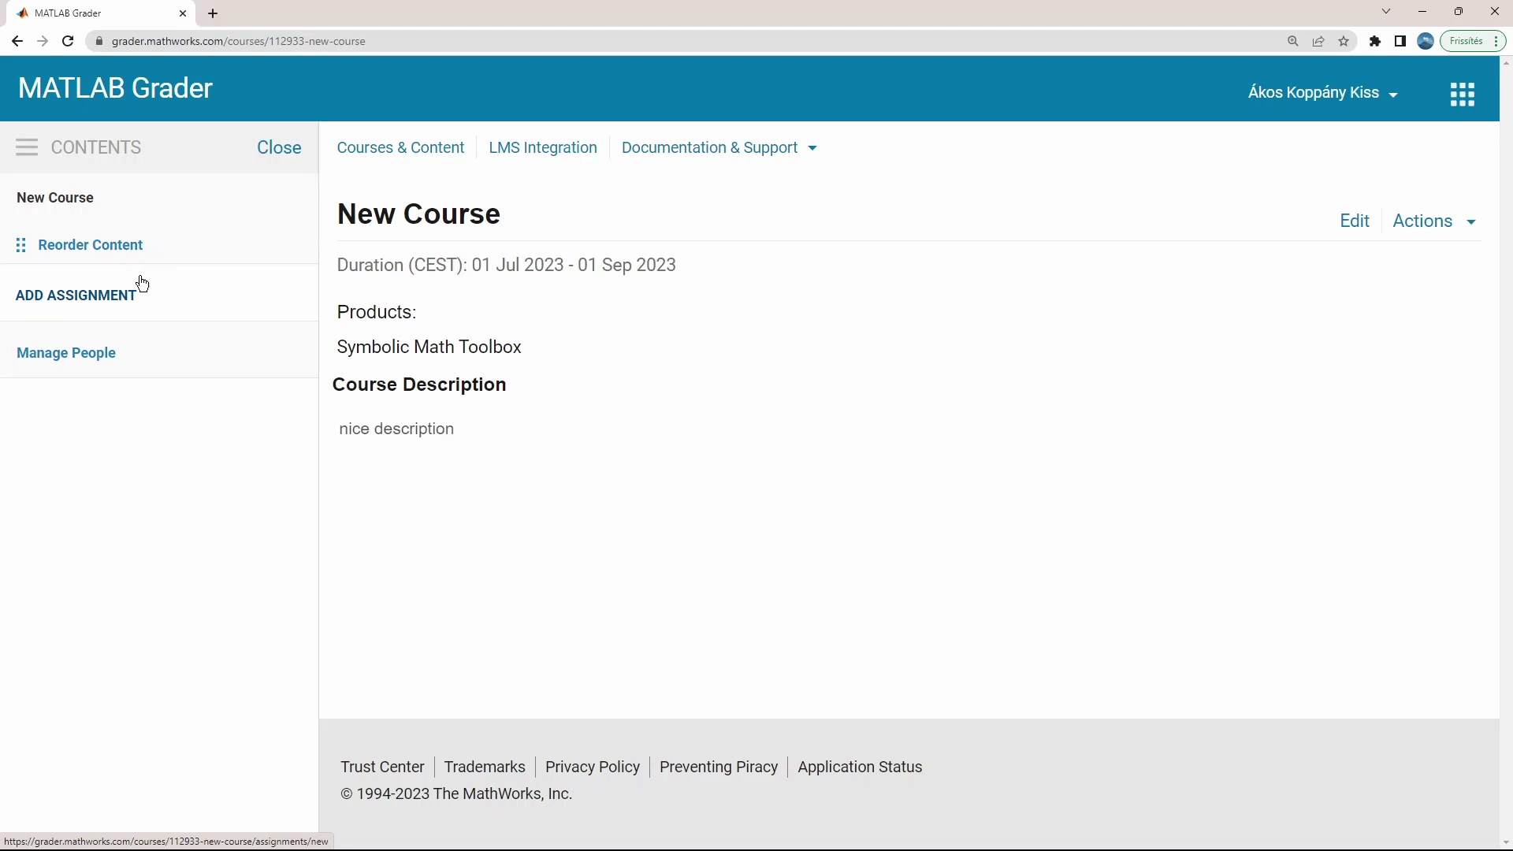
- Add an assignment to New Course titled 1st week homework
click(107, 301)
click(463, 361)
text(Assignment 1)
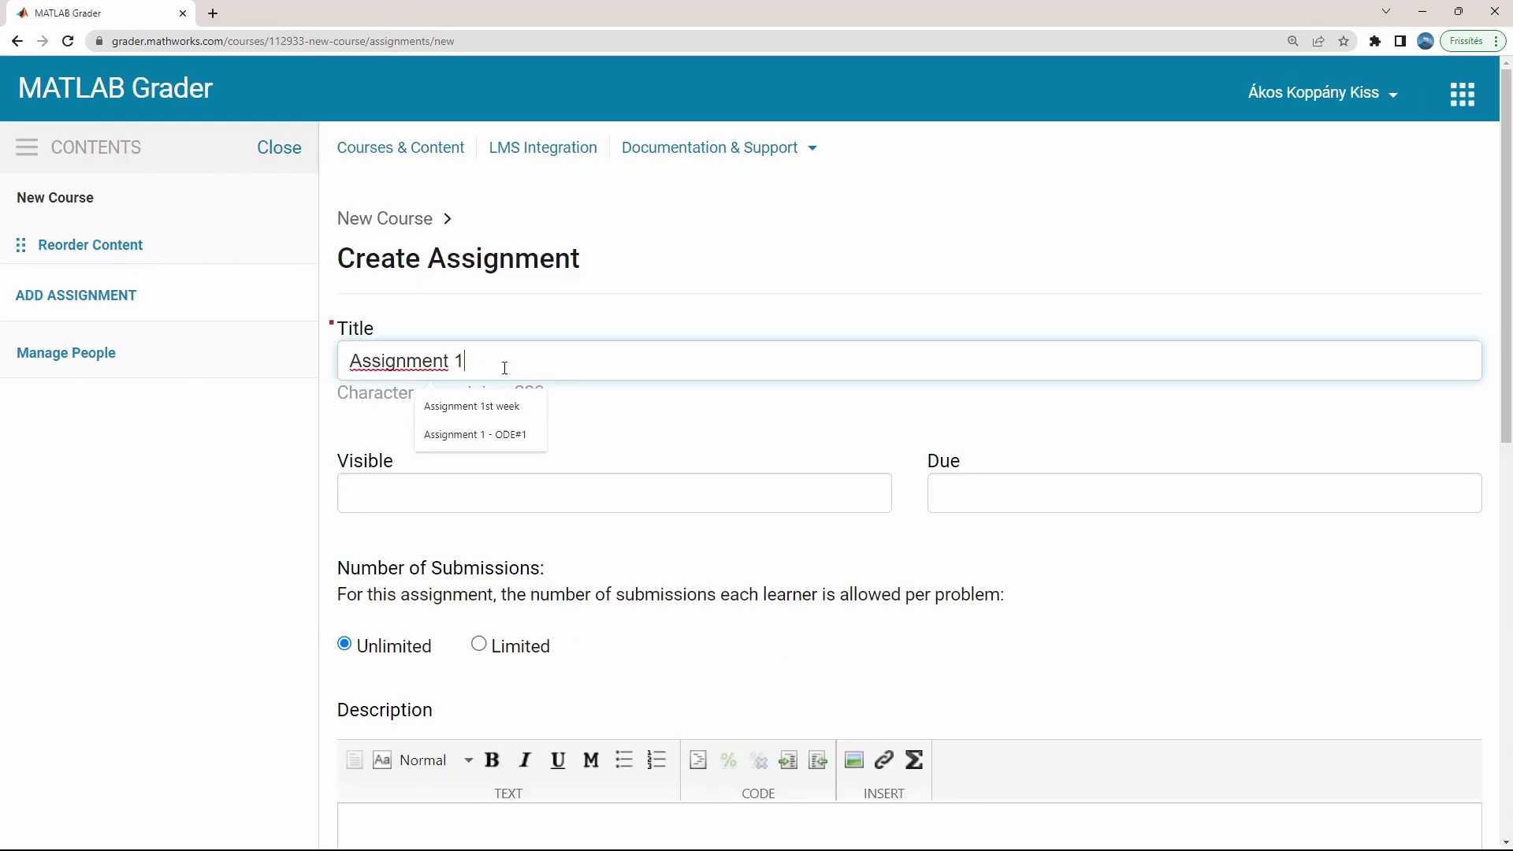
drag(504, 368, 335, 357)
key(BackSpace)
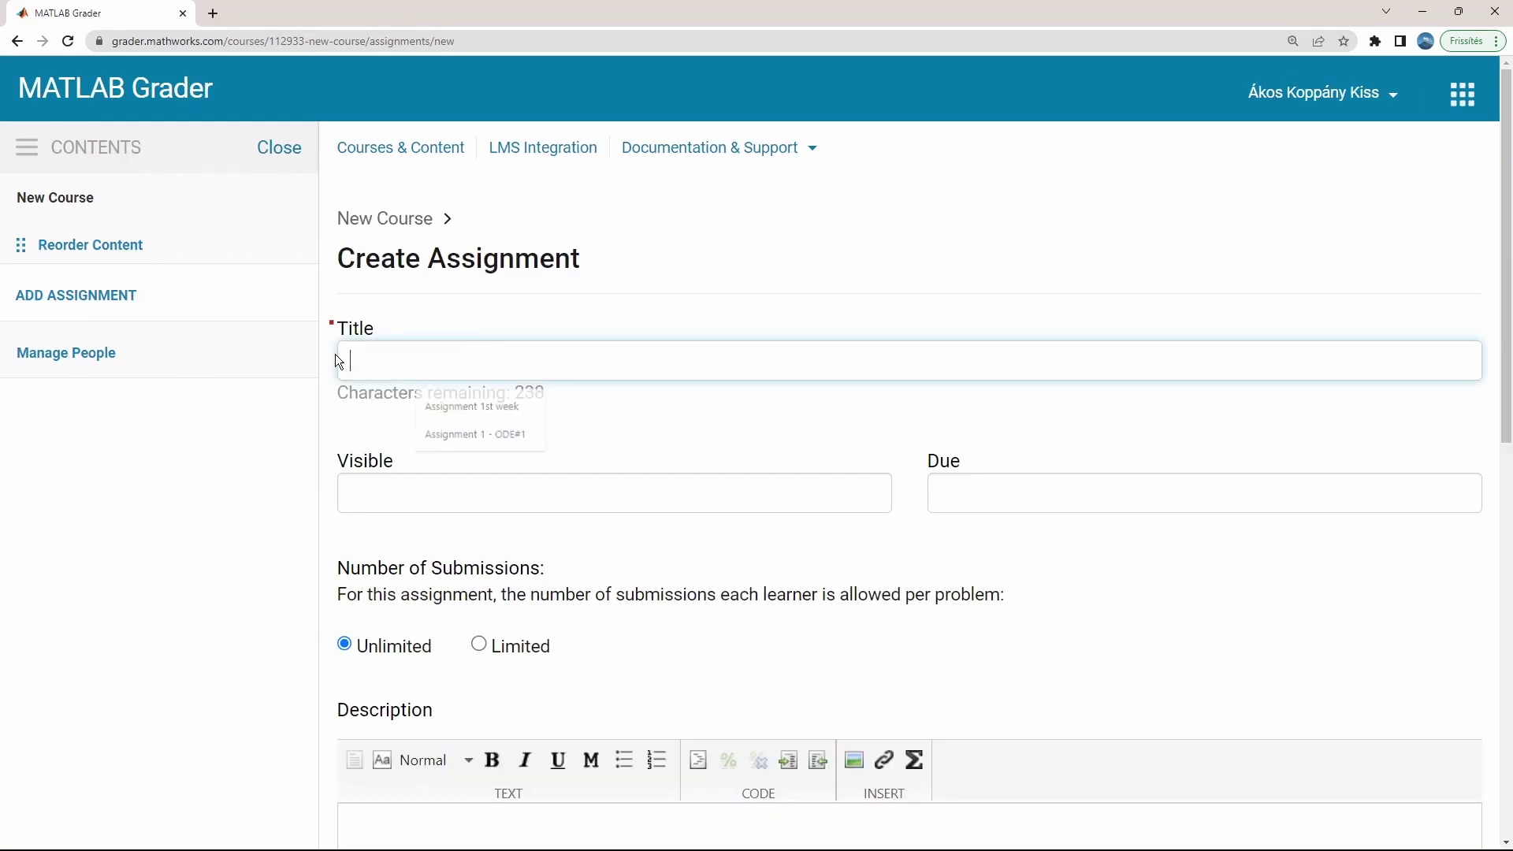
click(399, 360)
click(474, 405)
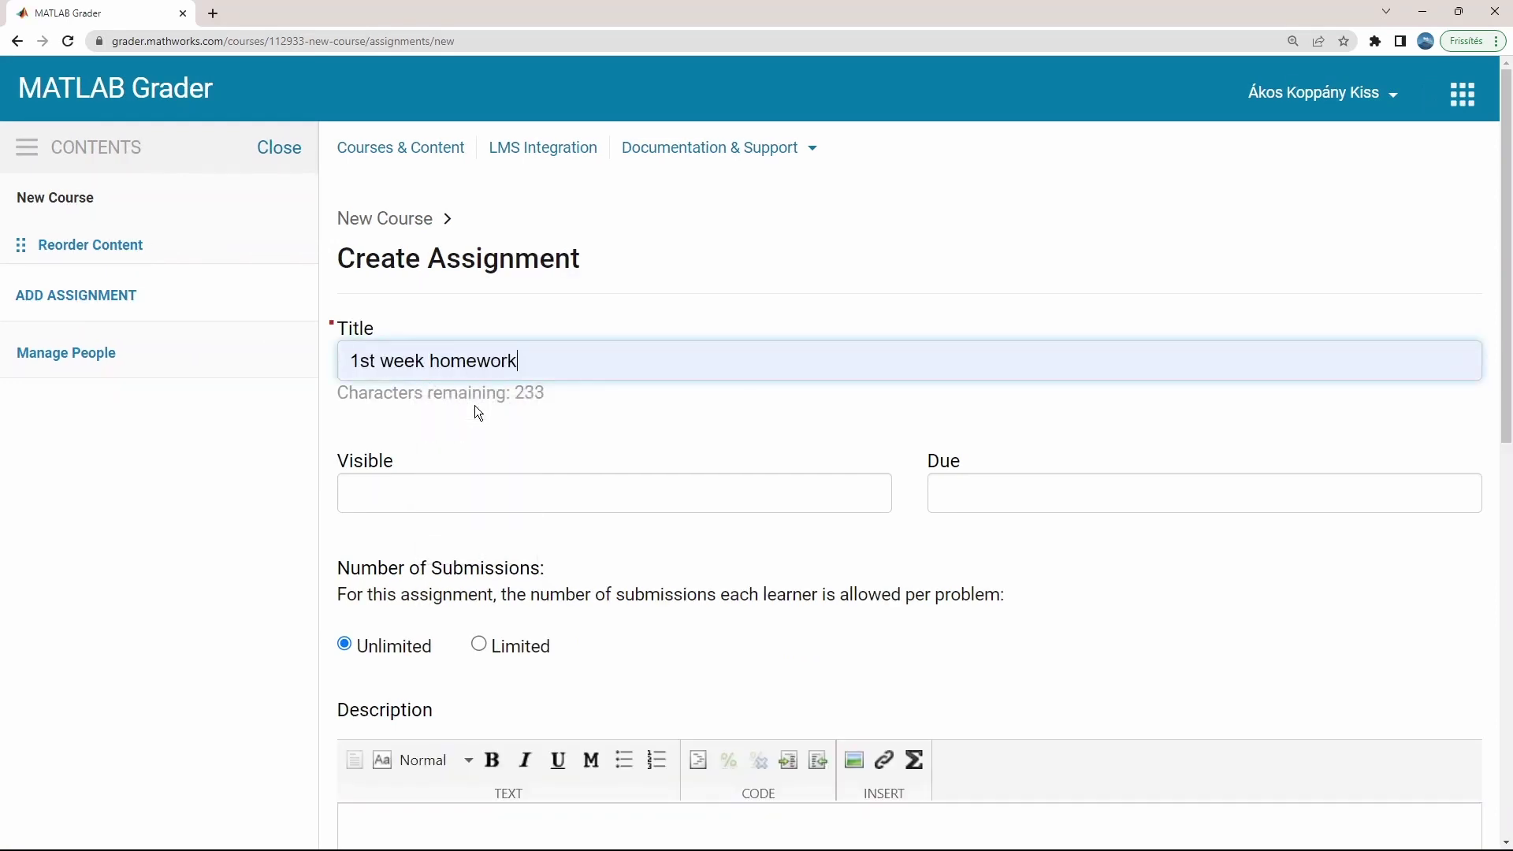
click(463, 485)
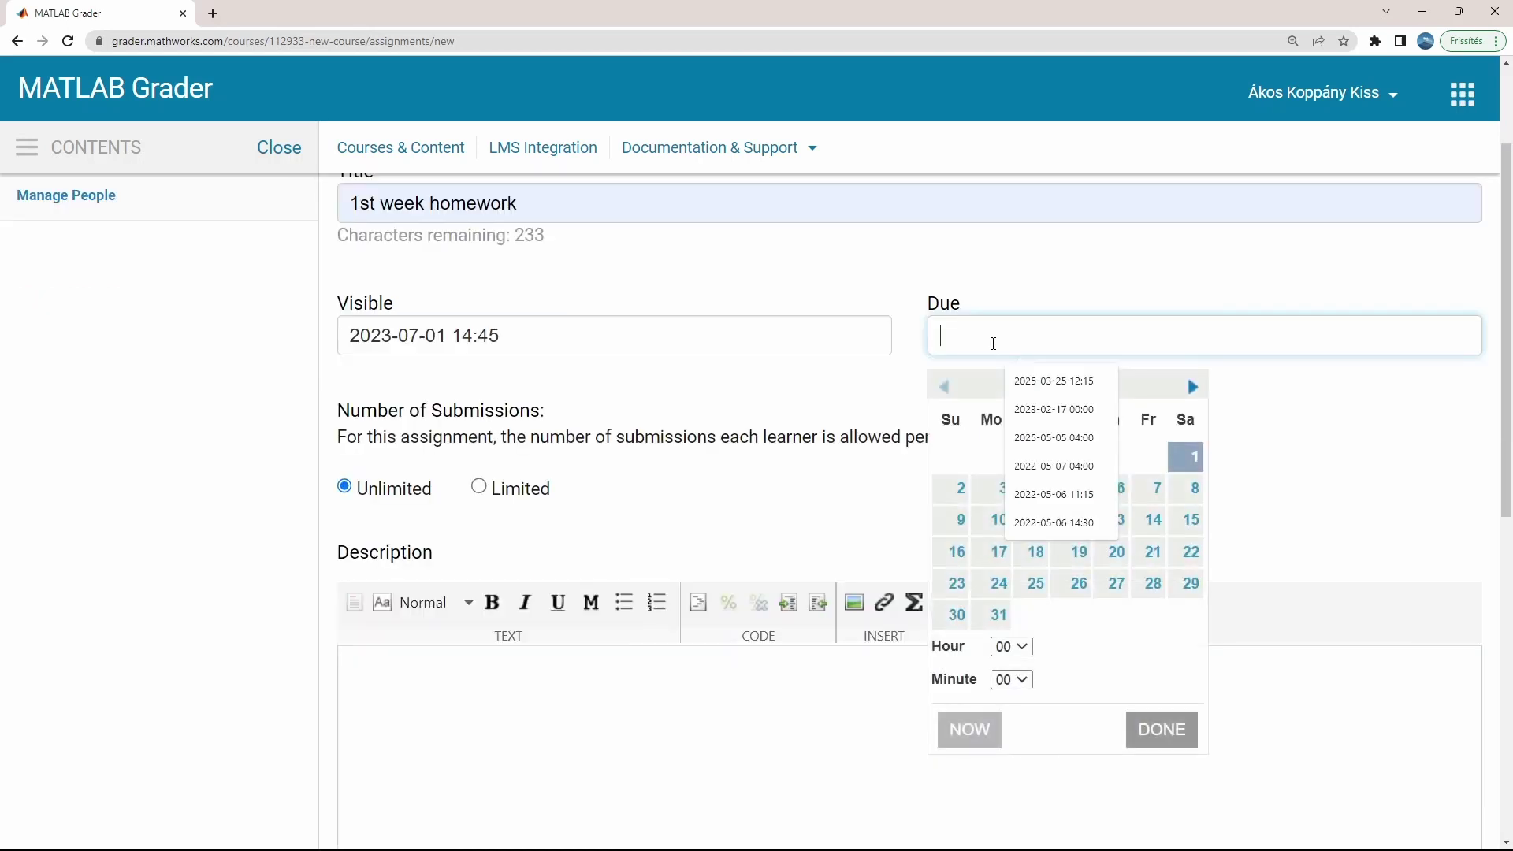
click(979, 736)
click(1049, 338)
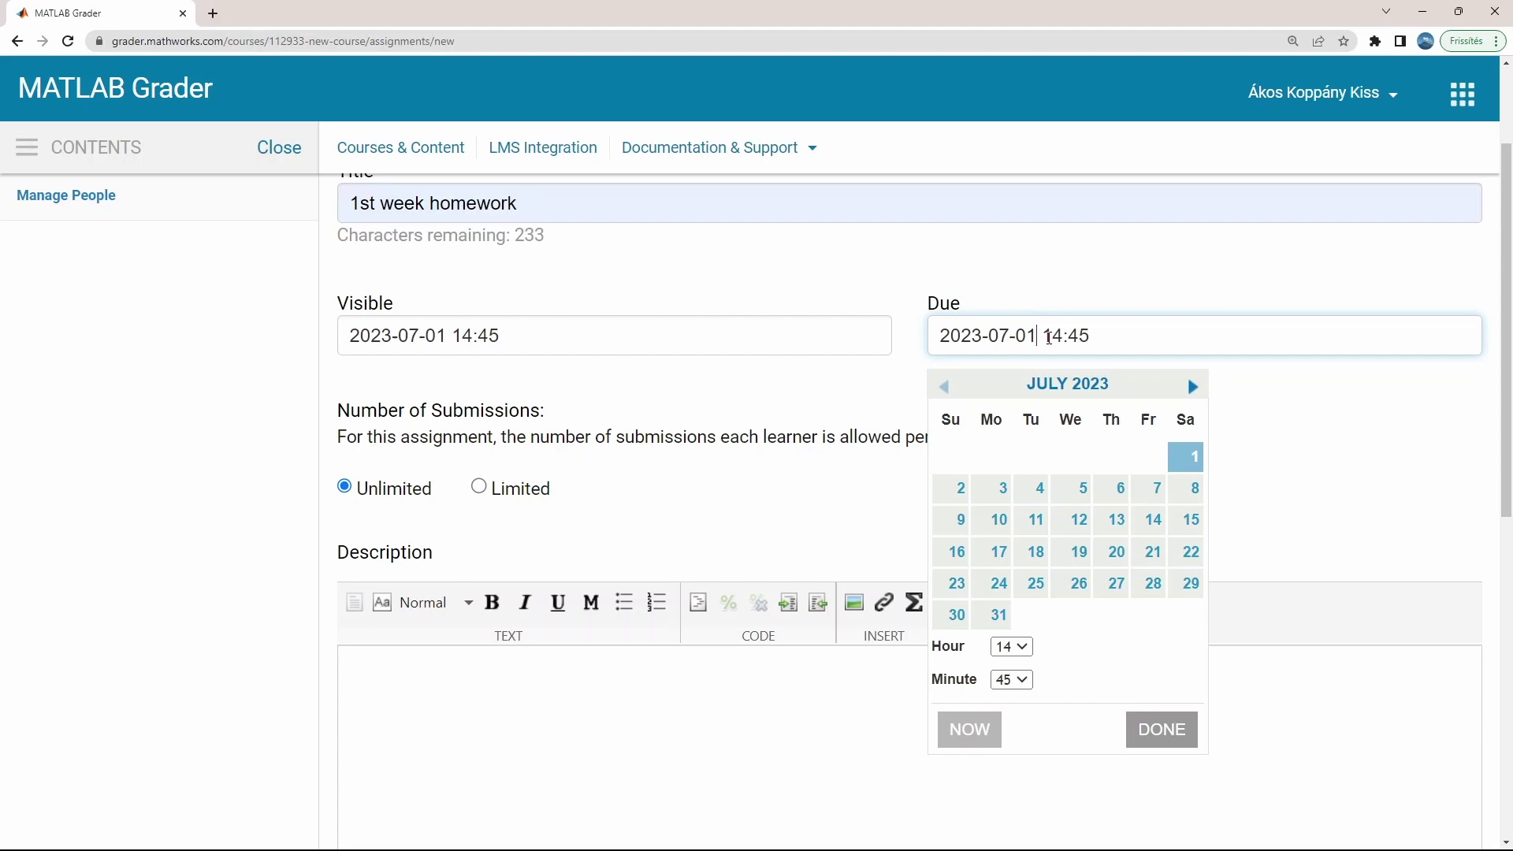
key(BackSpace)
- Finish the due date as 2023-07-02 and limit submissions to 3 per problem
text(2)
click(1179, 730)
scroll(450, 354, down, 1)
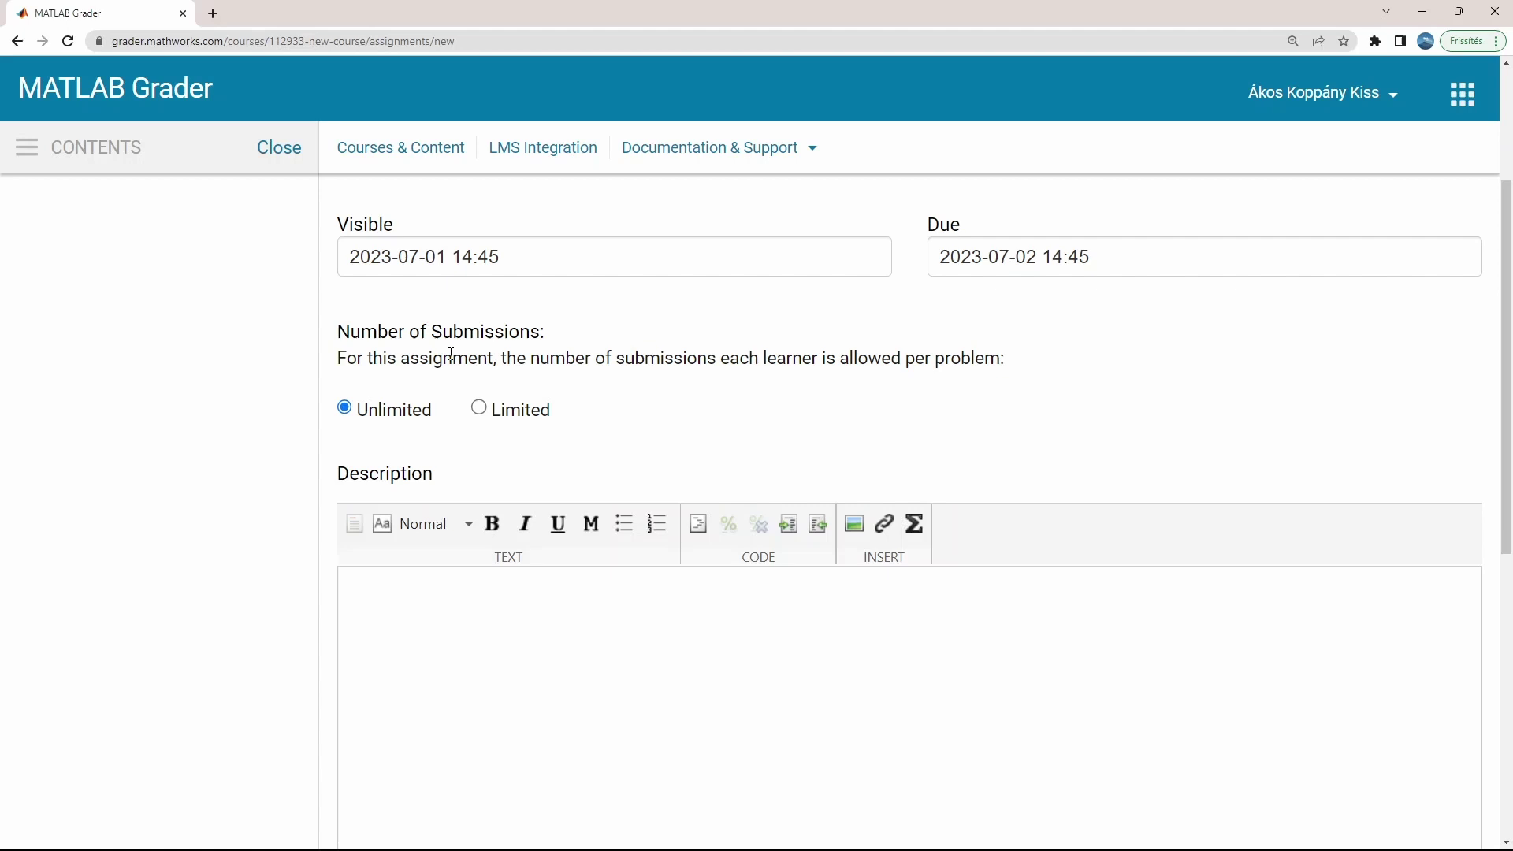
click(479, 410)
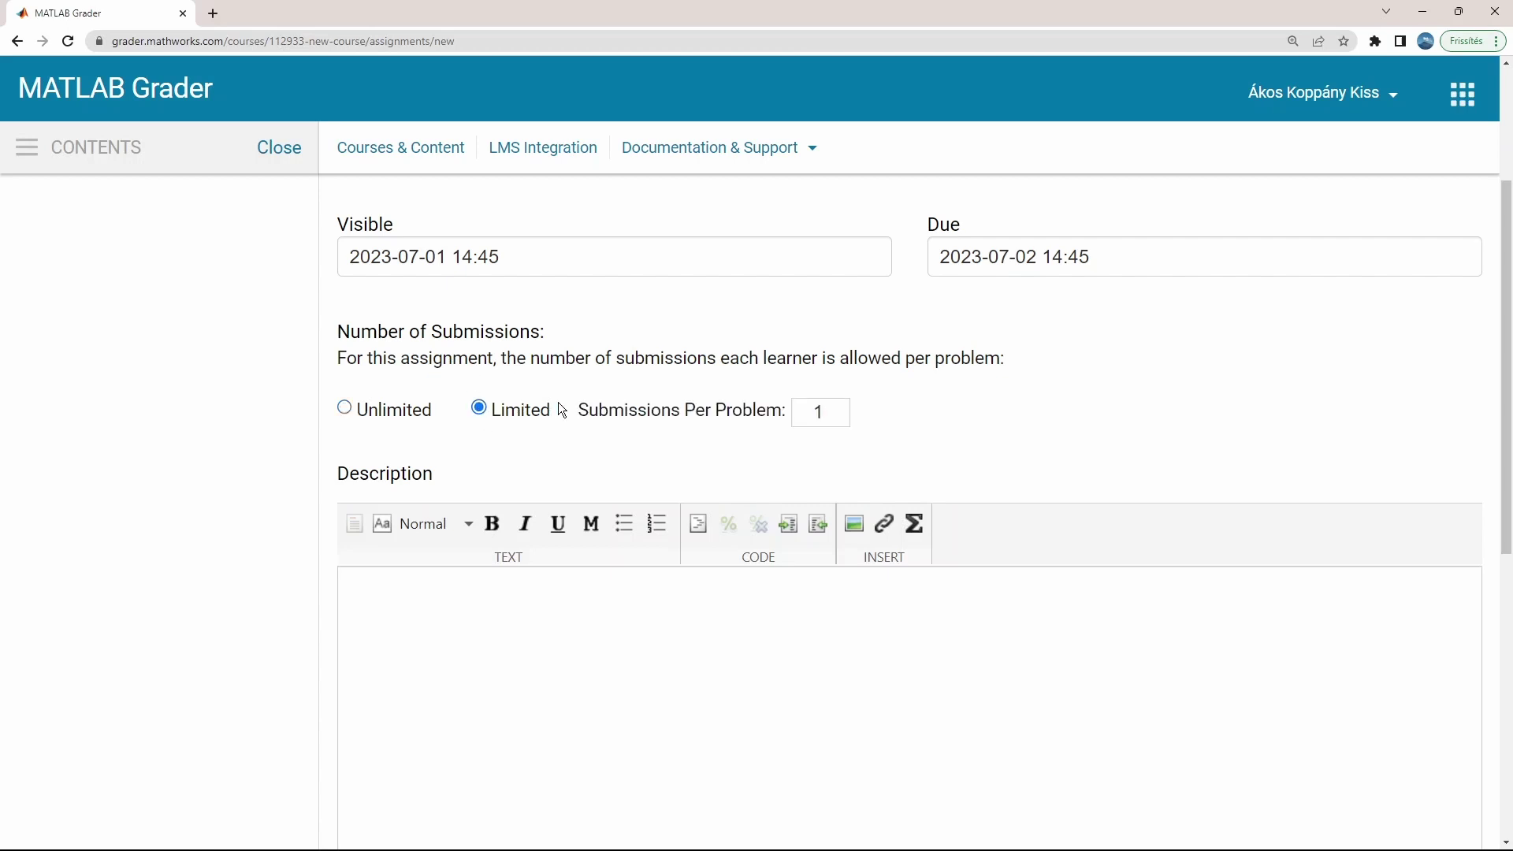
double_click(840, 407)
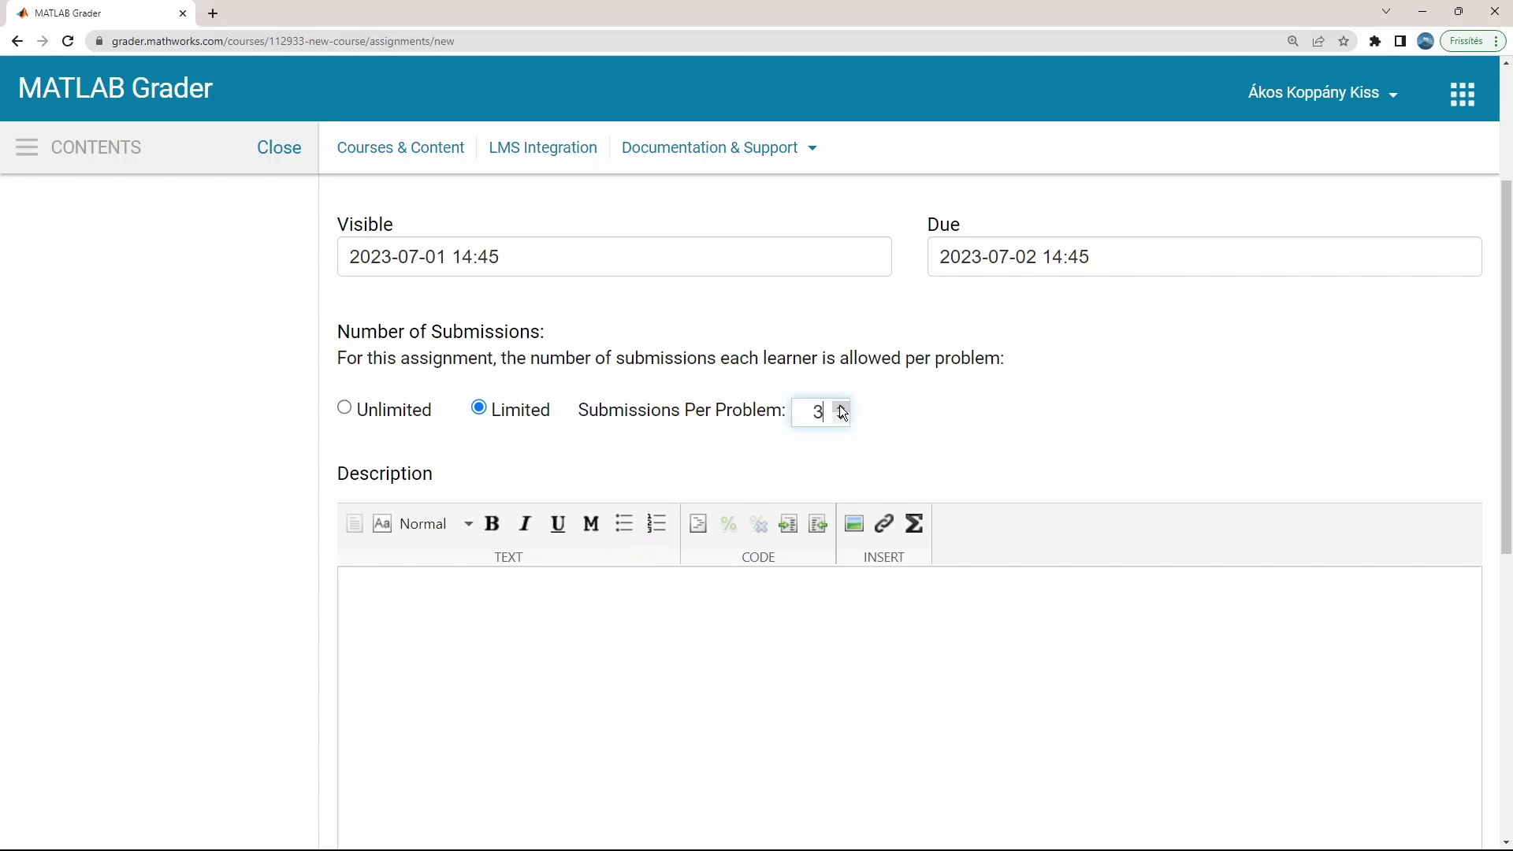
click(901, 414)
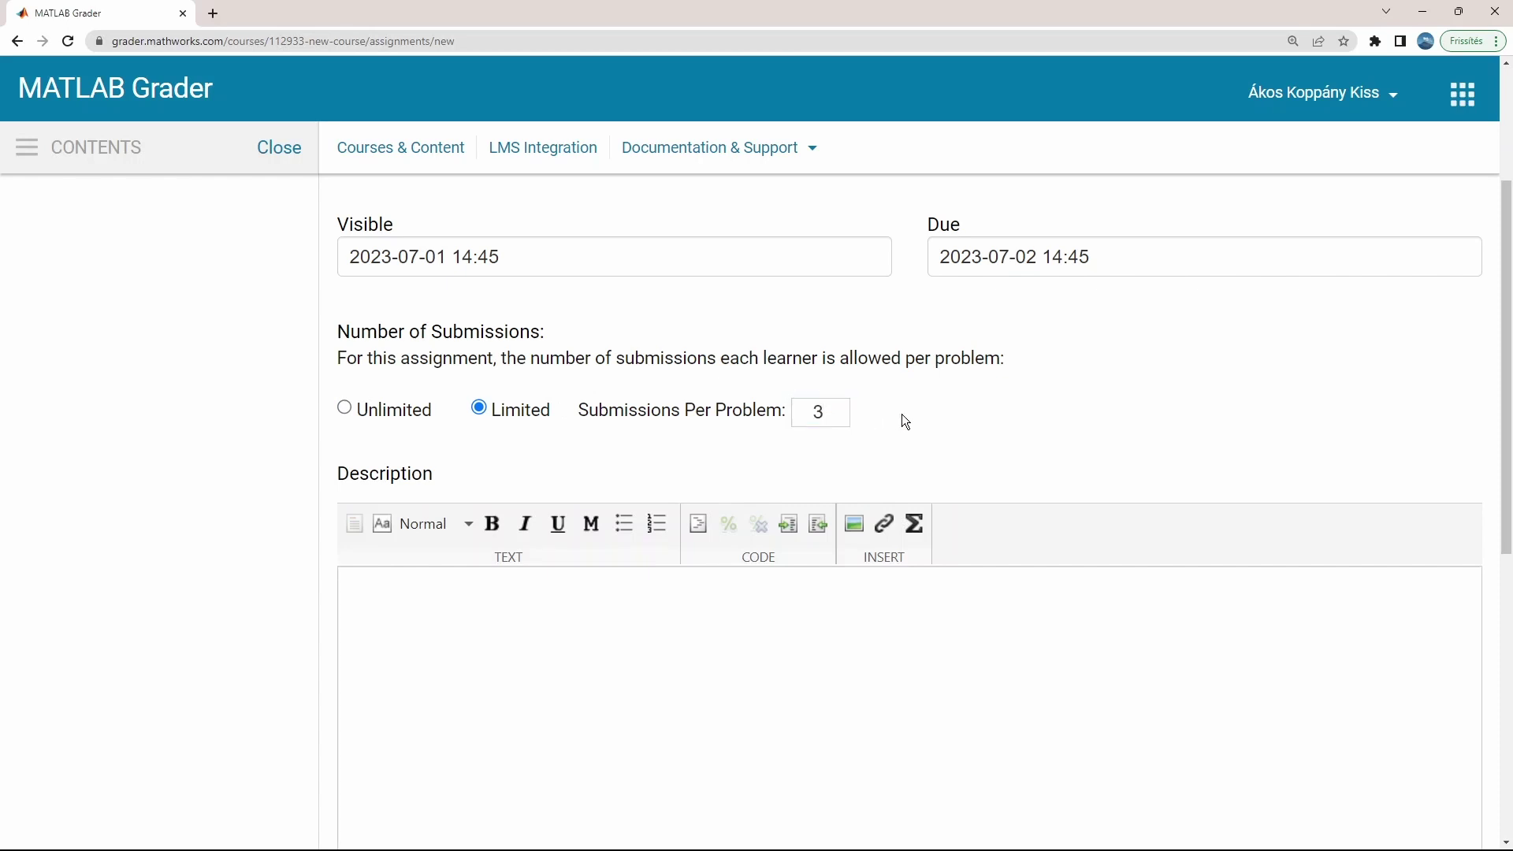
- Save the 1st week homework assignment
click(478, 650)
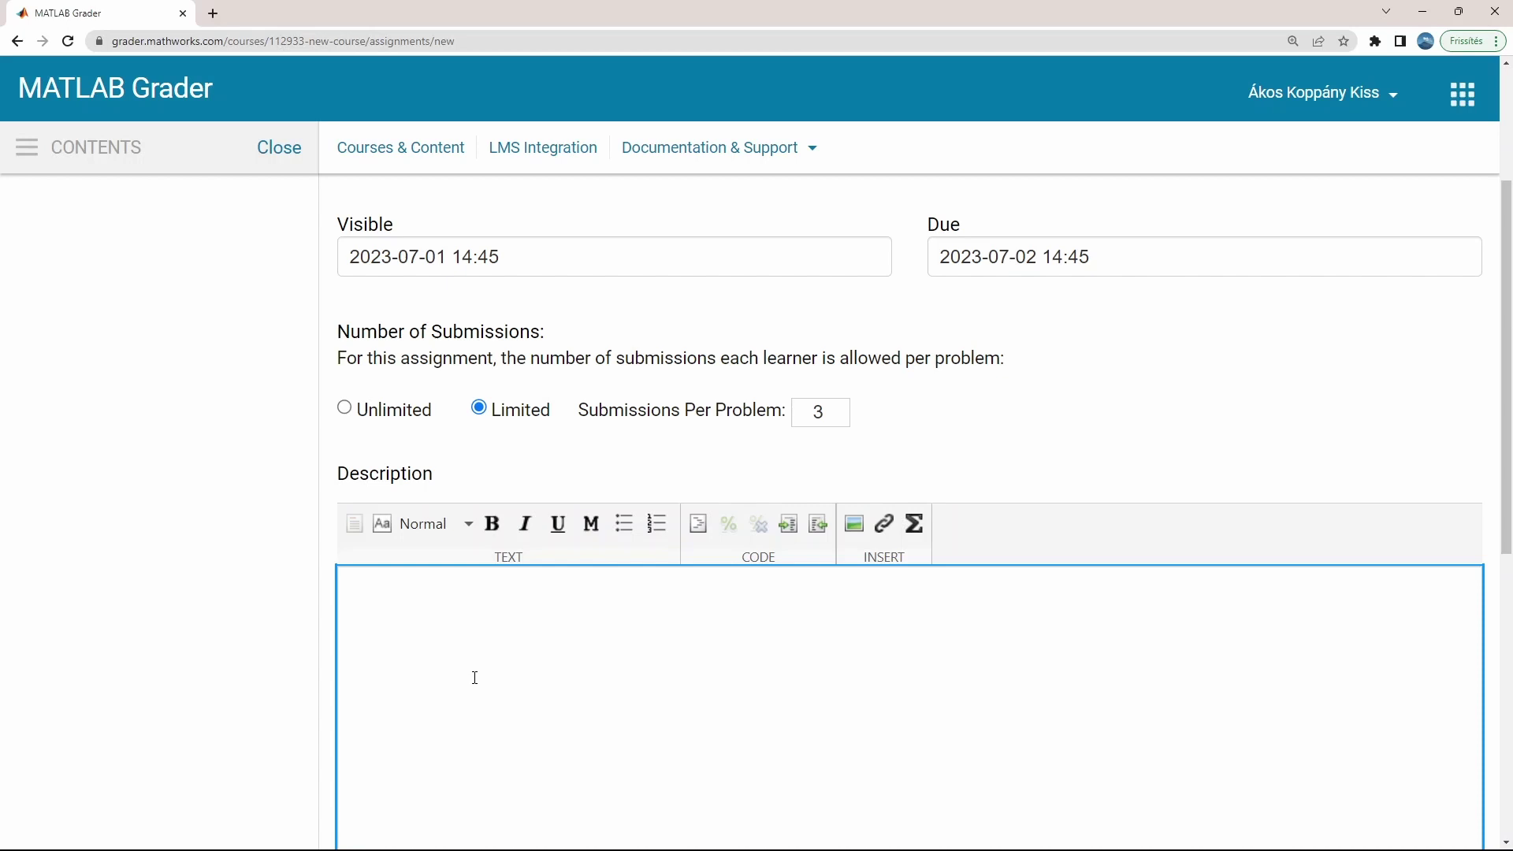
scroll(475, 678, down, 10)
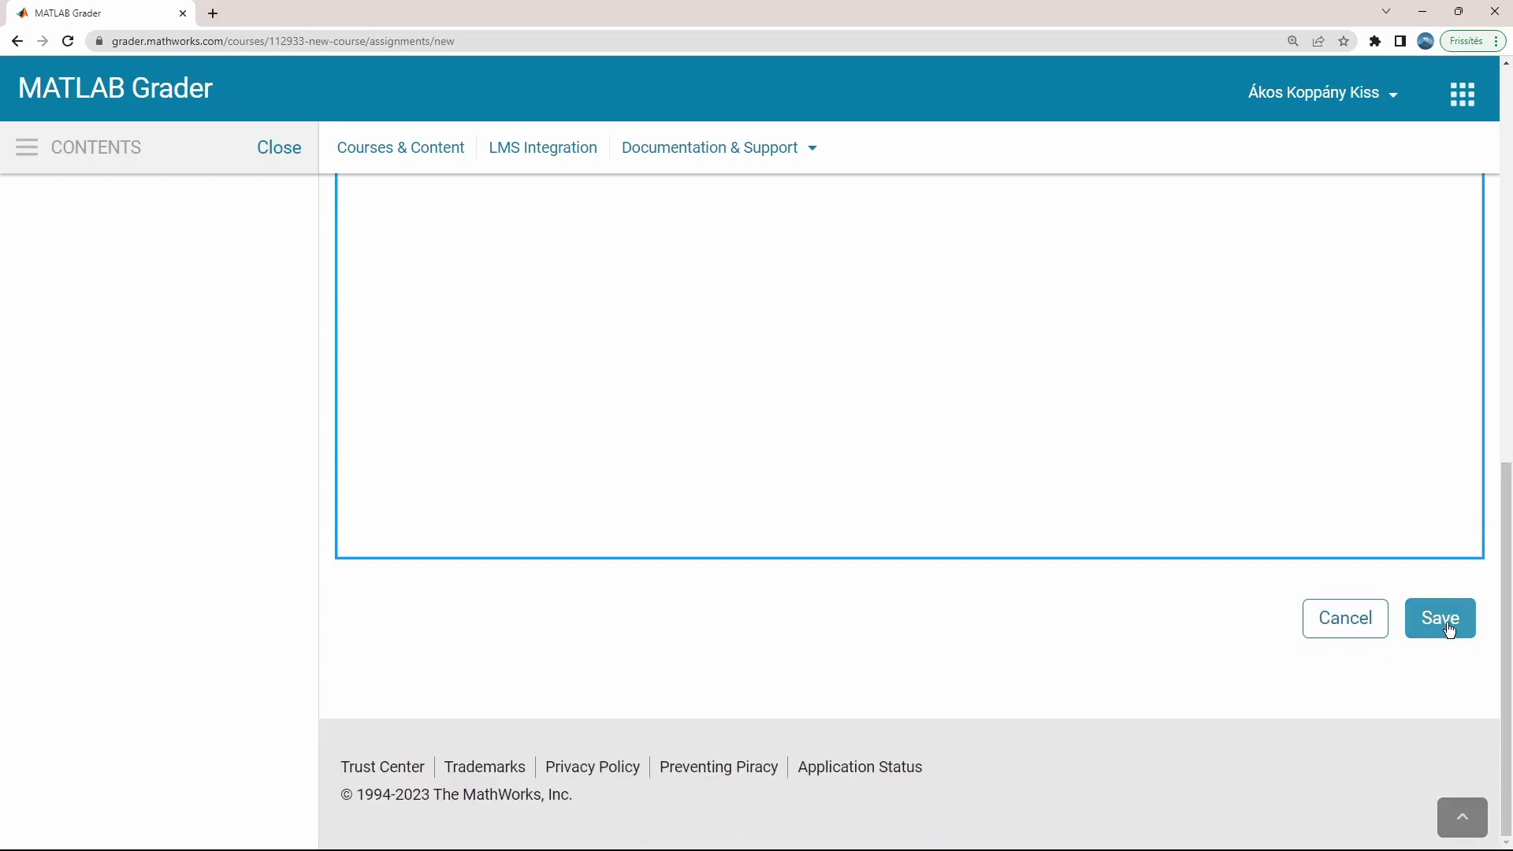
click(1449, 623)
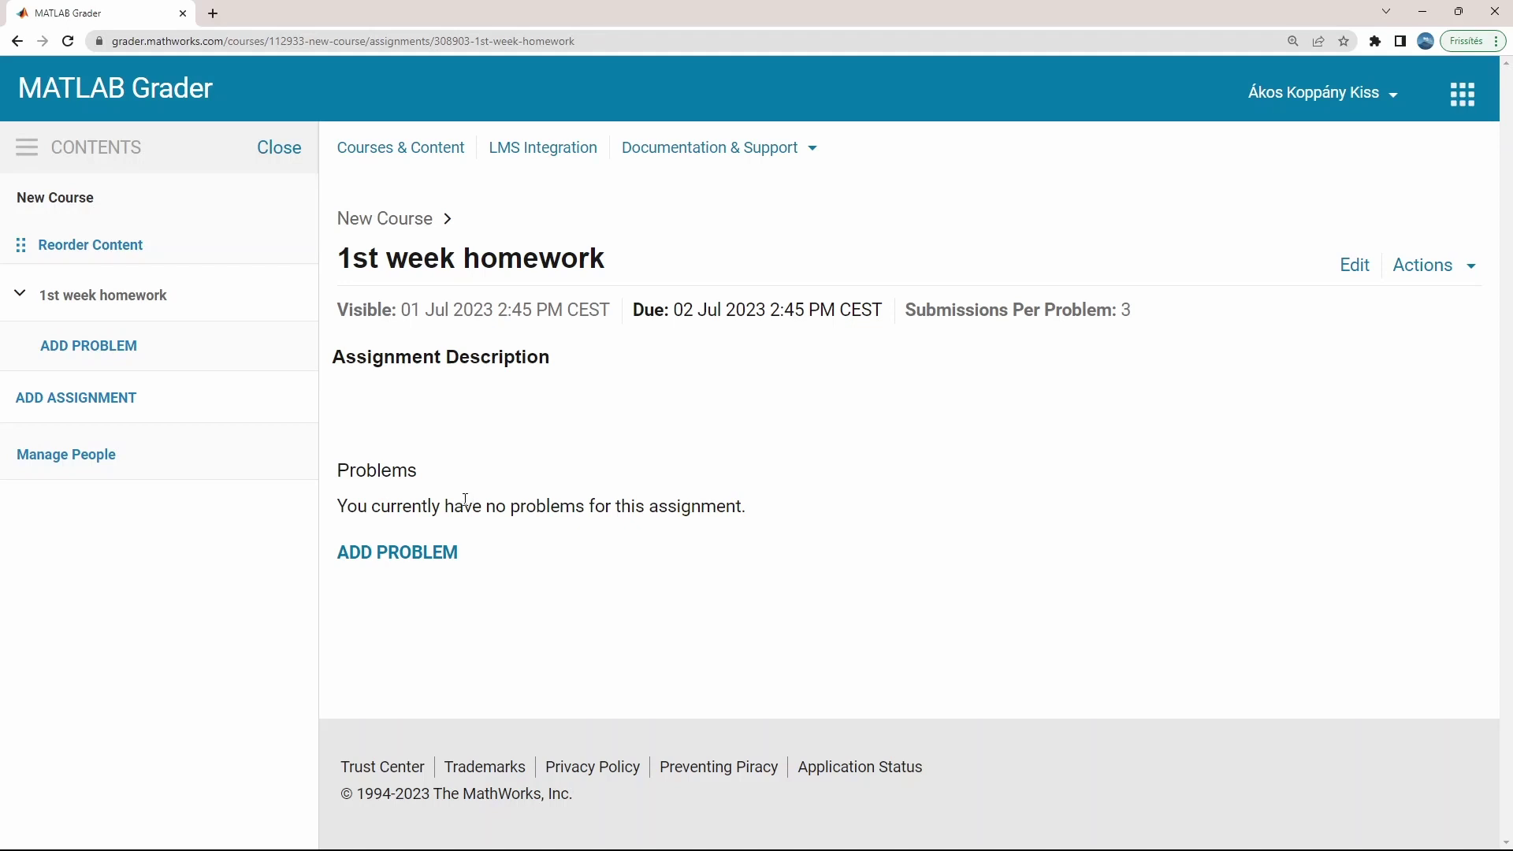
- Browse the Templates collection for a new problem and expand the Pythagorean theorem entries
click(82, 347)
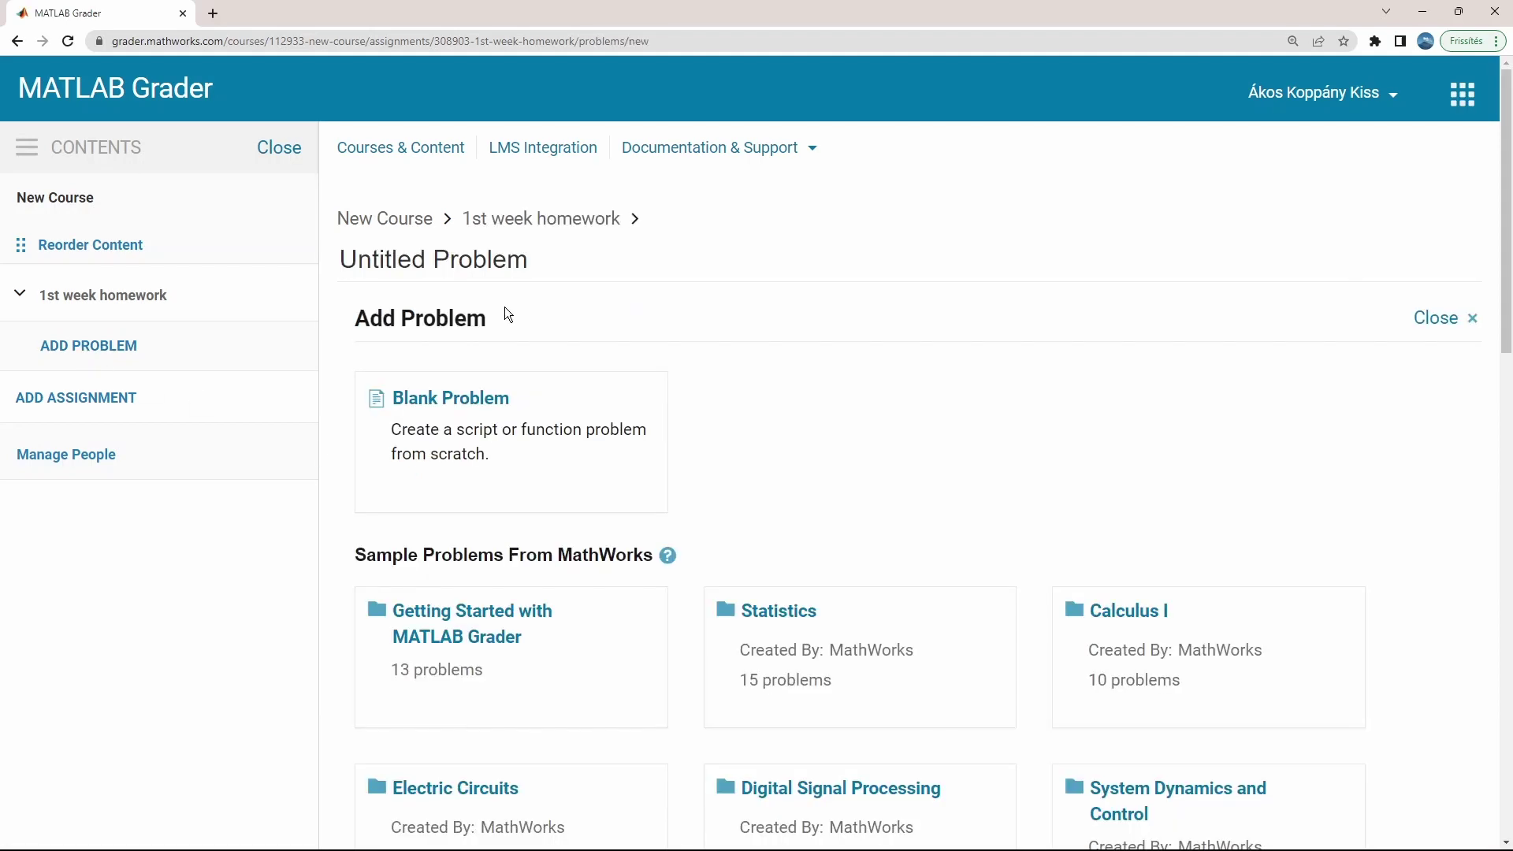
scroll(507, 312, down, 2)
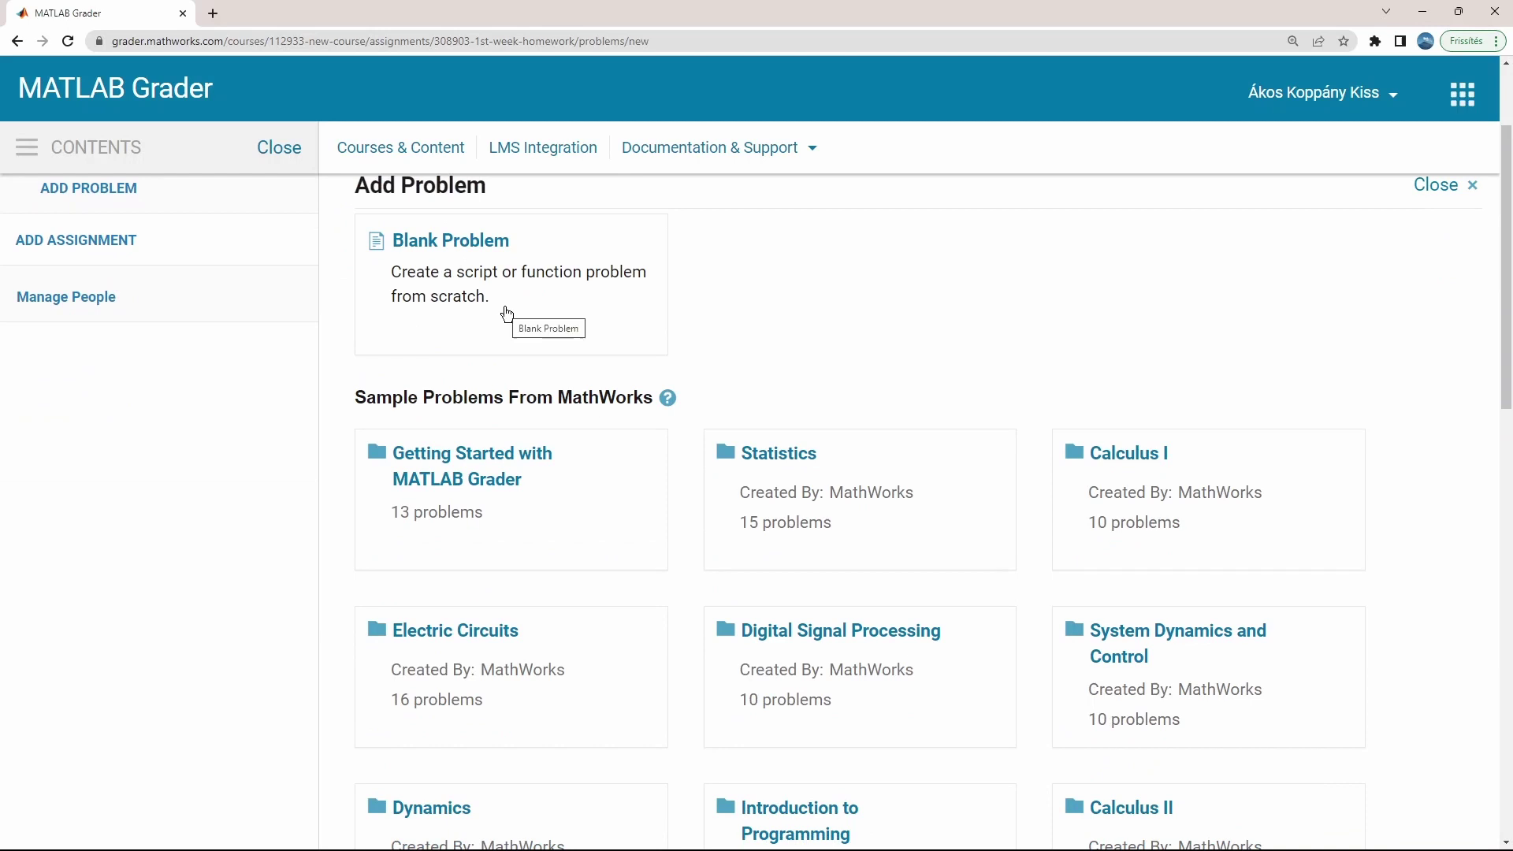
scroll(579, 358, down, 2)
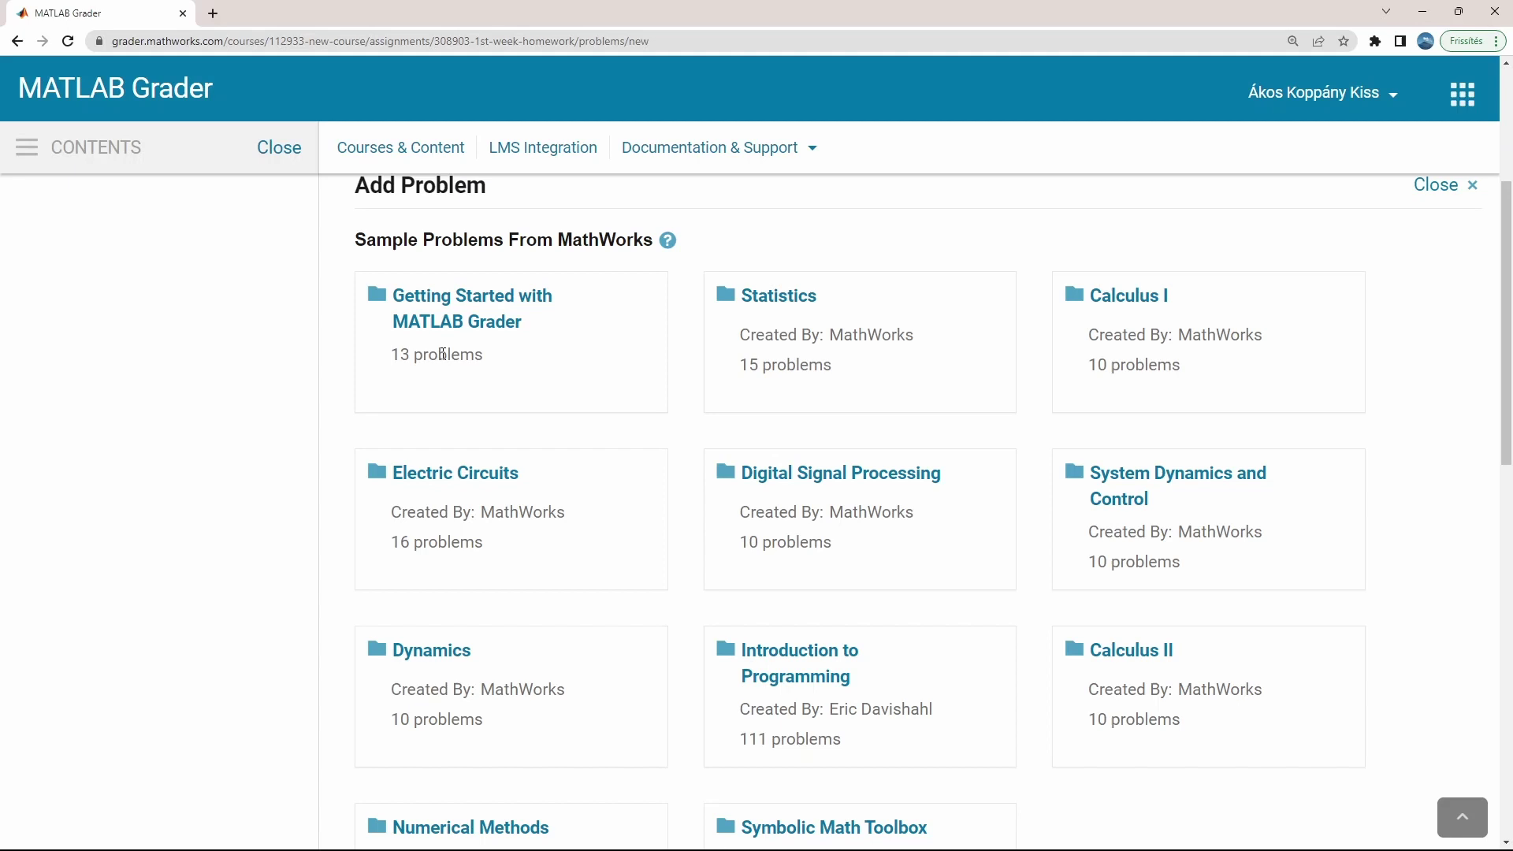
scroll(443, 354, down, 9)
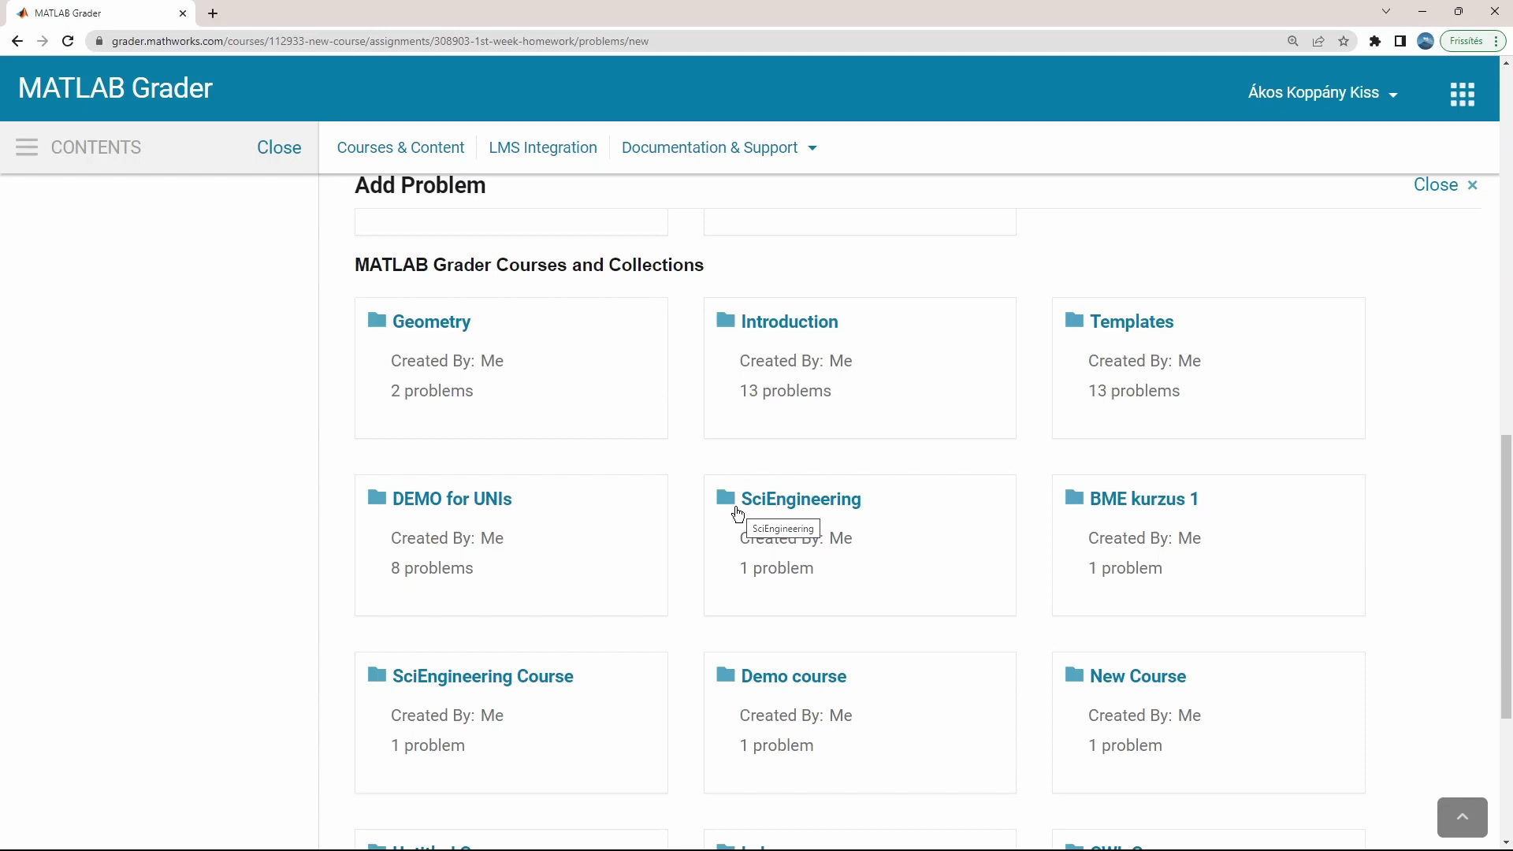
scroll(738, 514, up, 13)
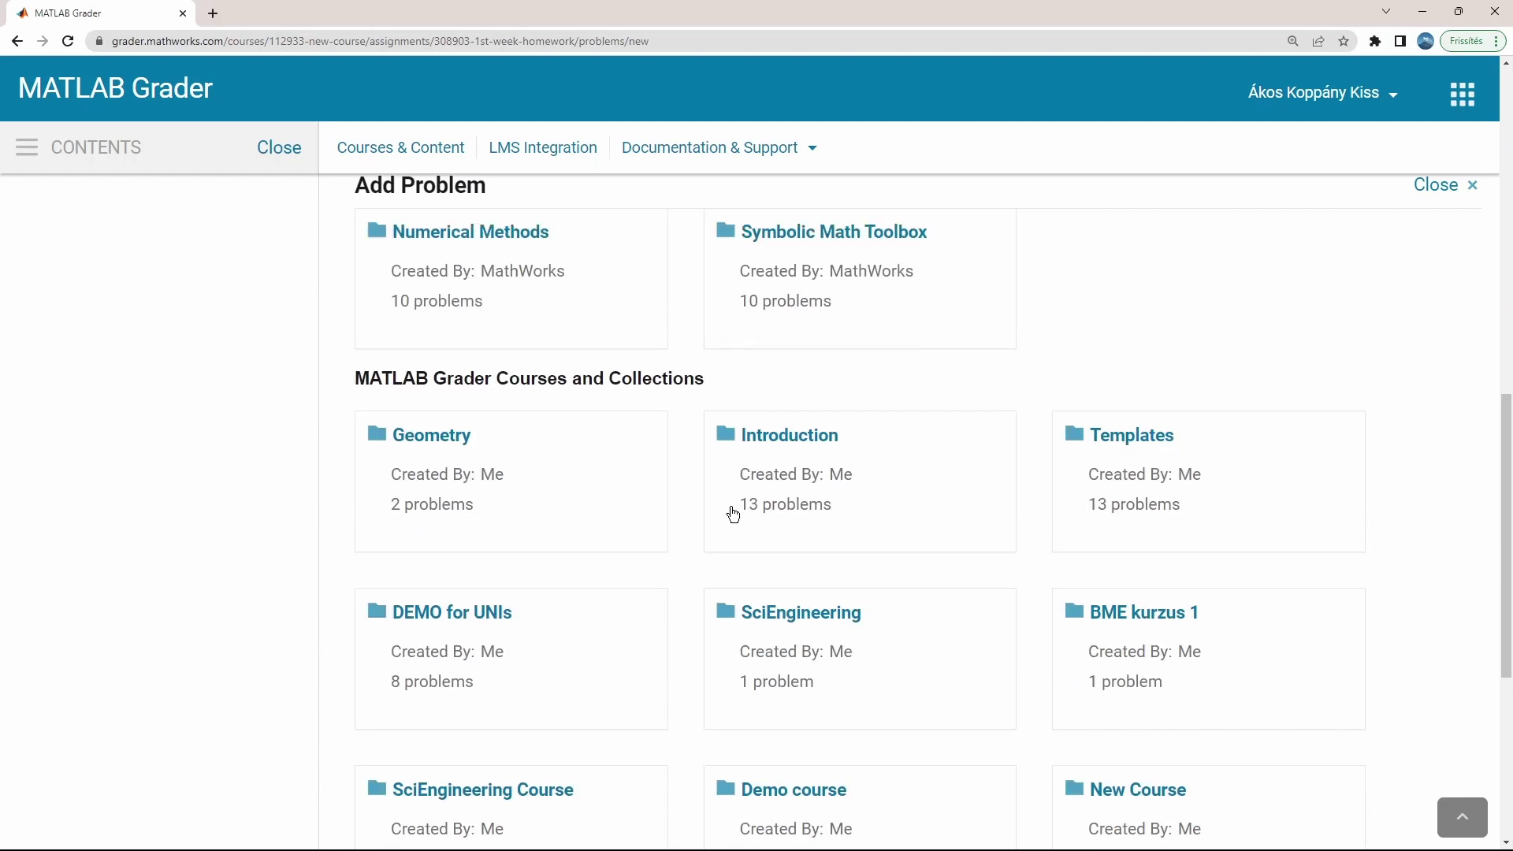
scroll(731, 507, up, 2)
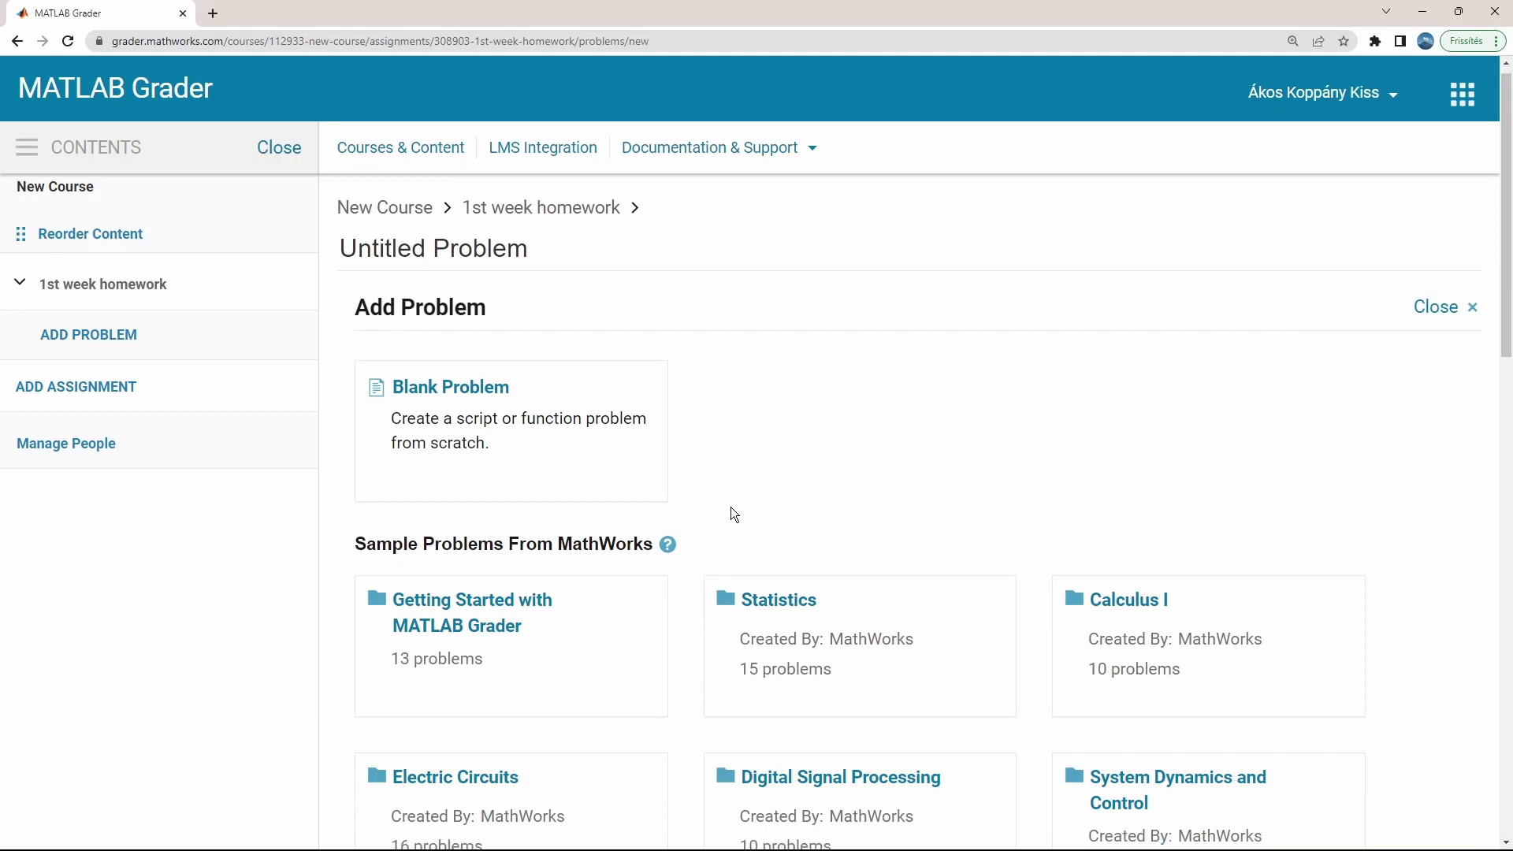
scroll(730, 508, down, 13)
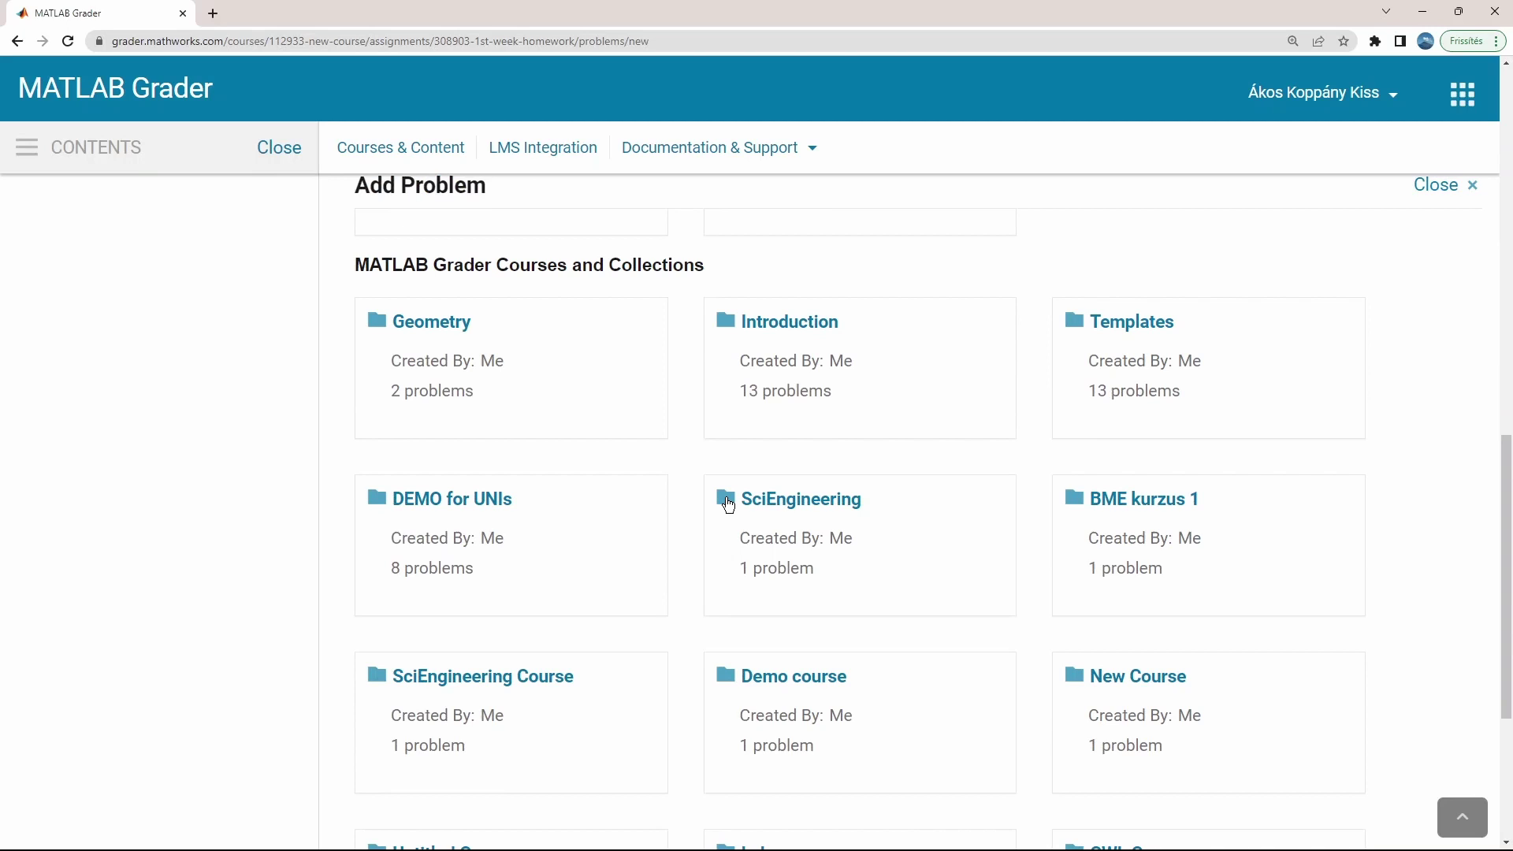
click(1118, 320)
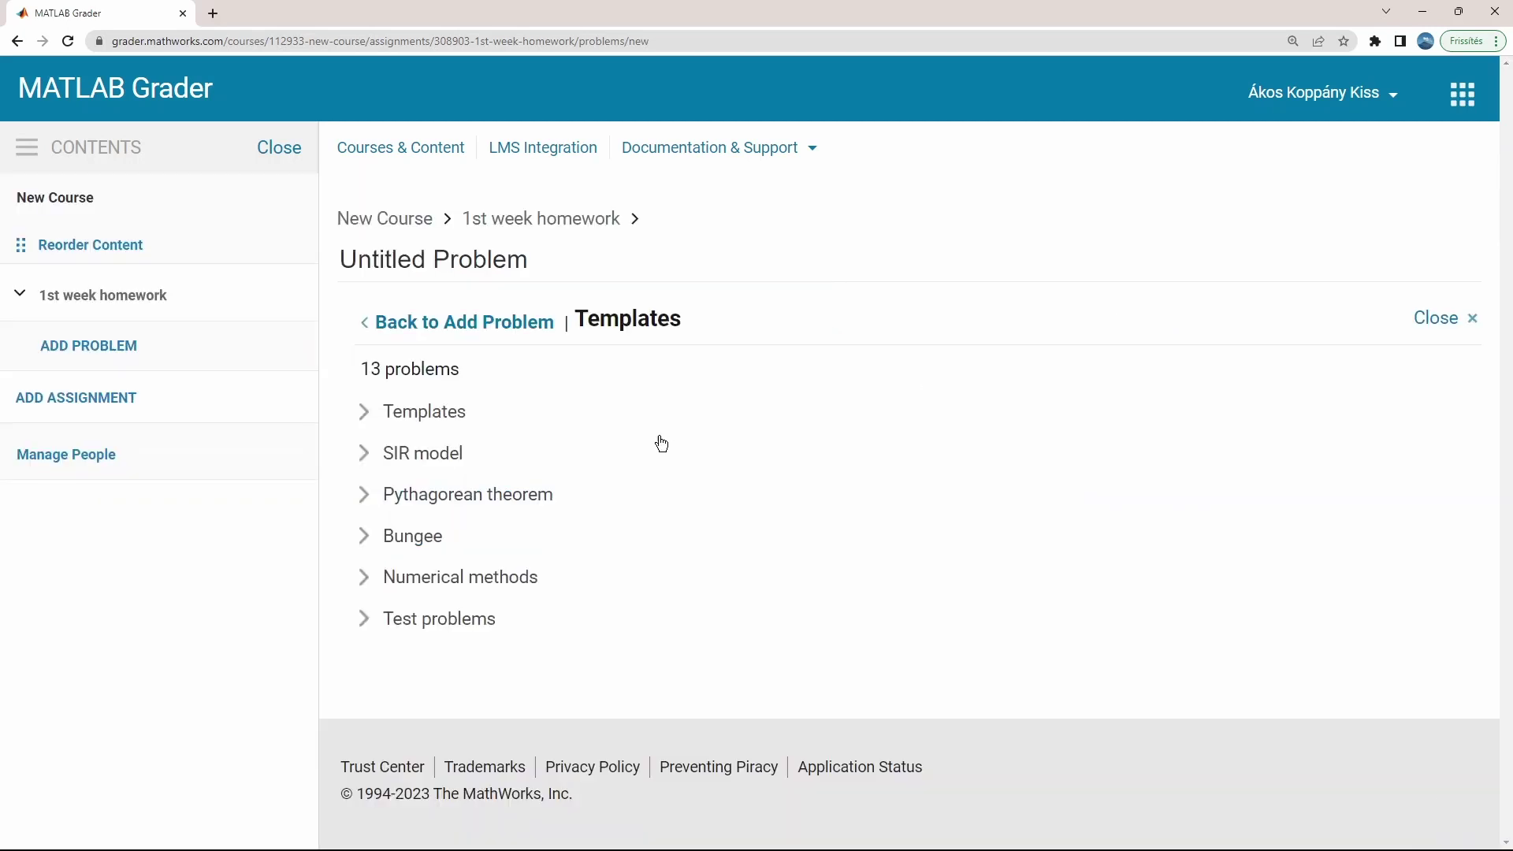
click(363, 497)
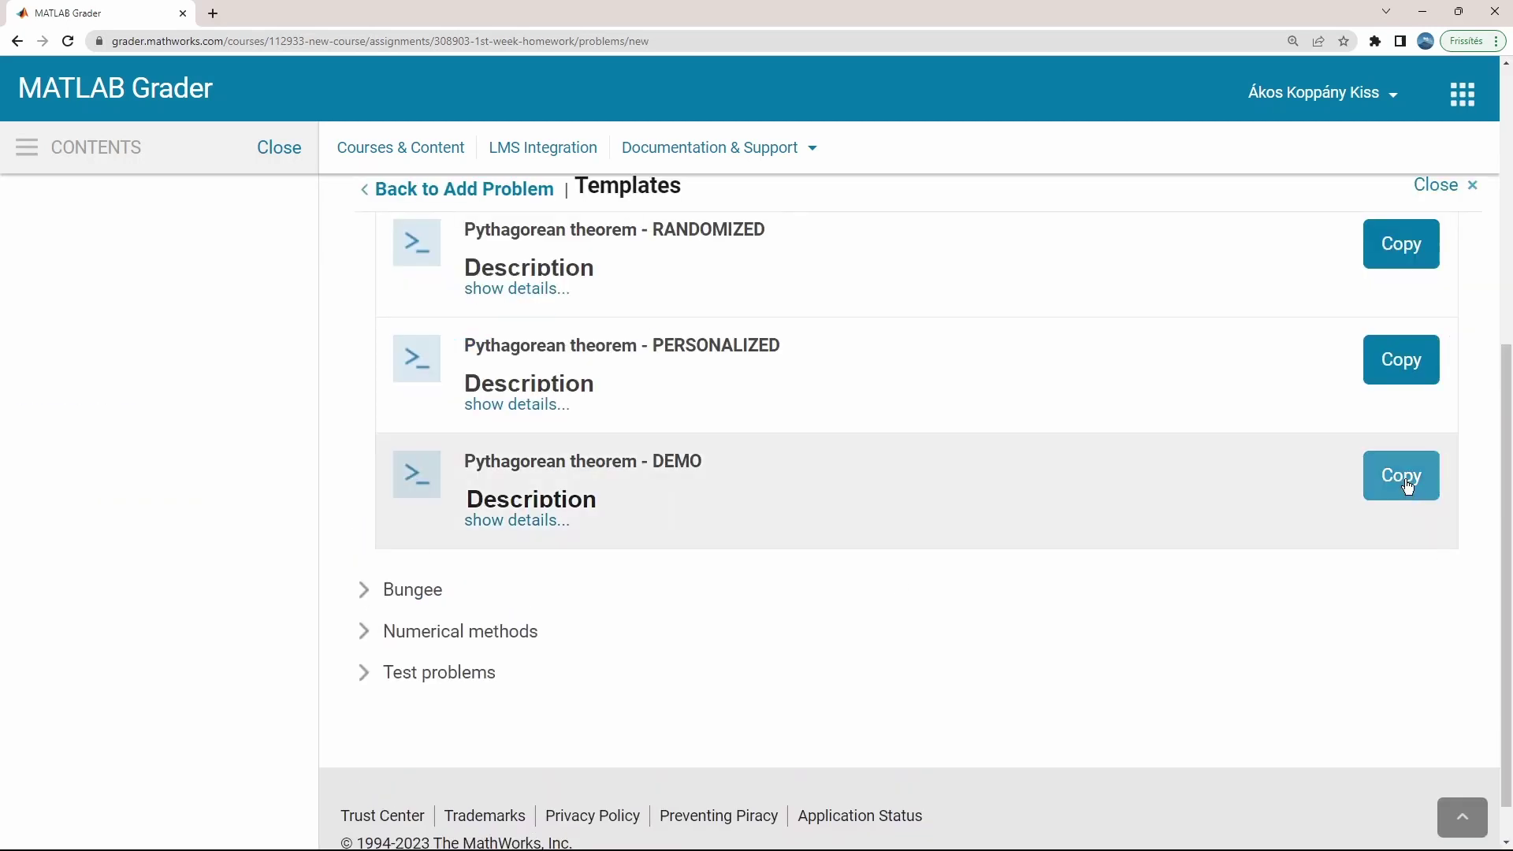
click(1401, 476)
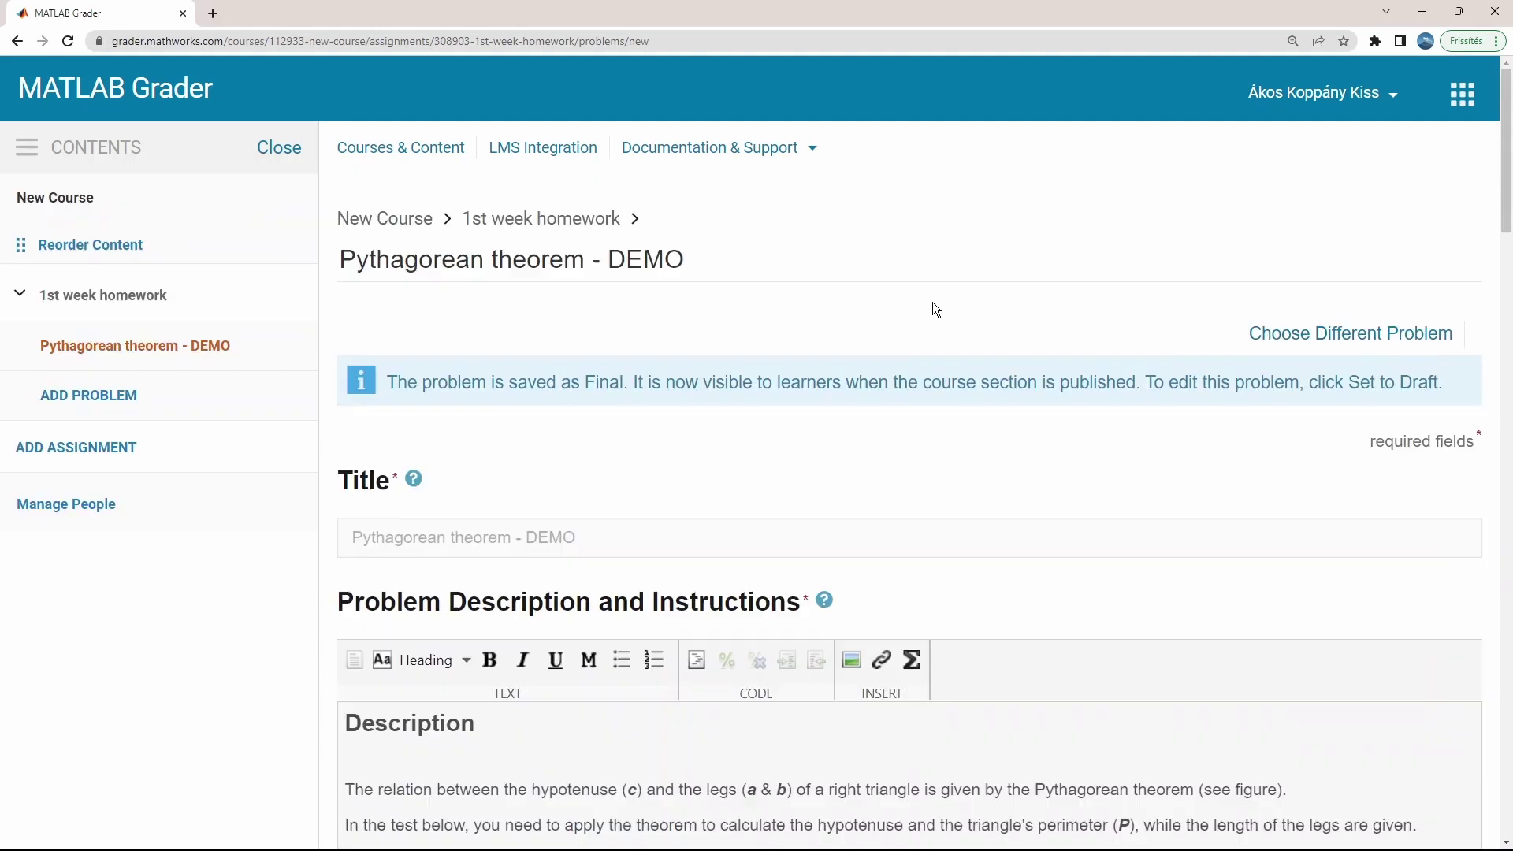
scroll(933, 301, down, 5)
scroll(1037, 333, down, 15)
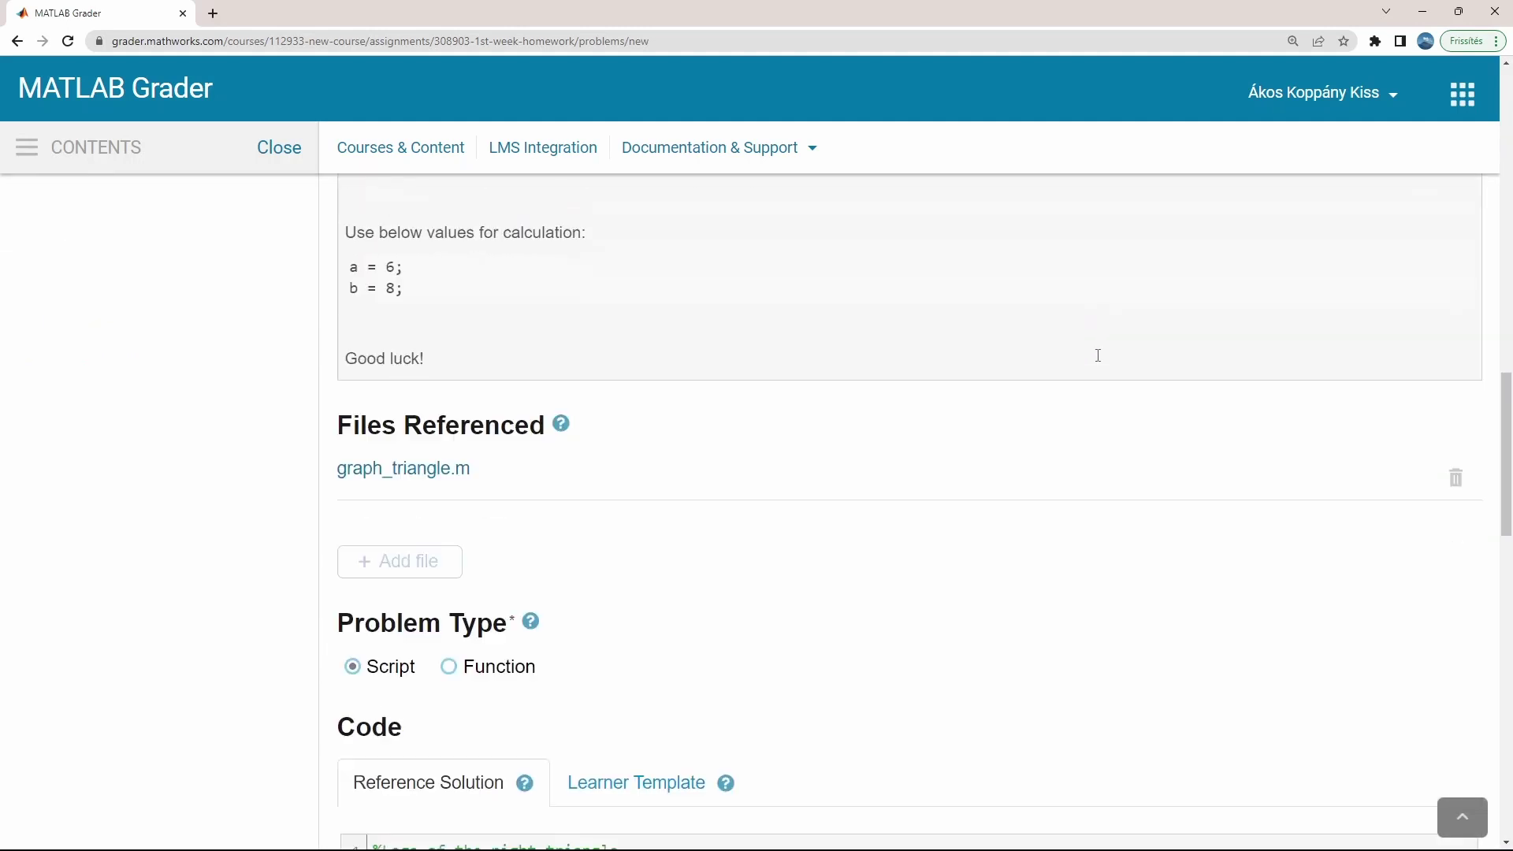
scroll(1089, 333, down, 12)
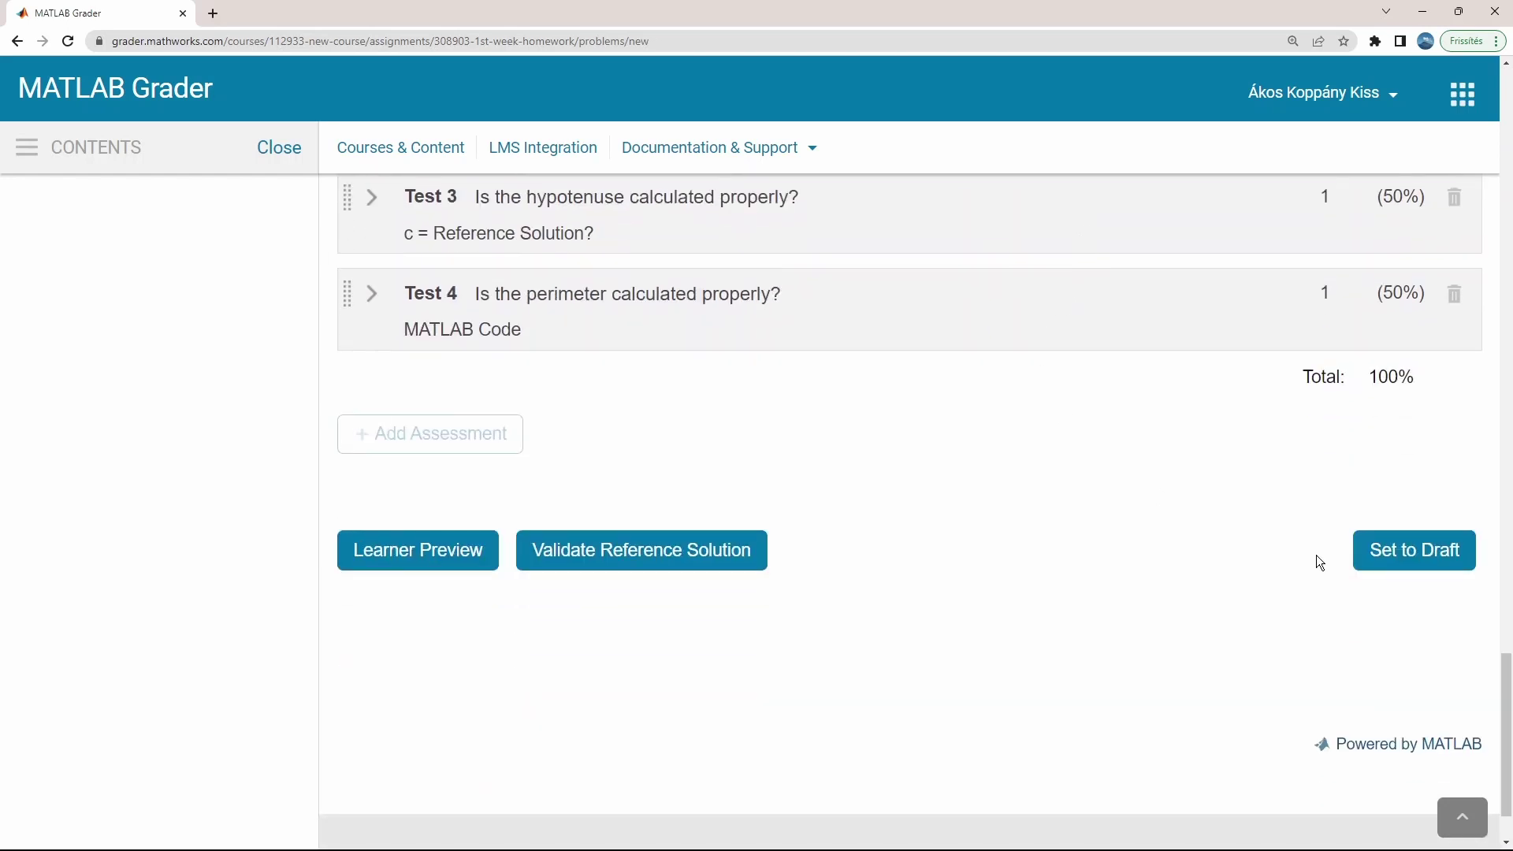
click(1395, 549)
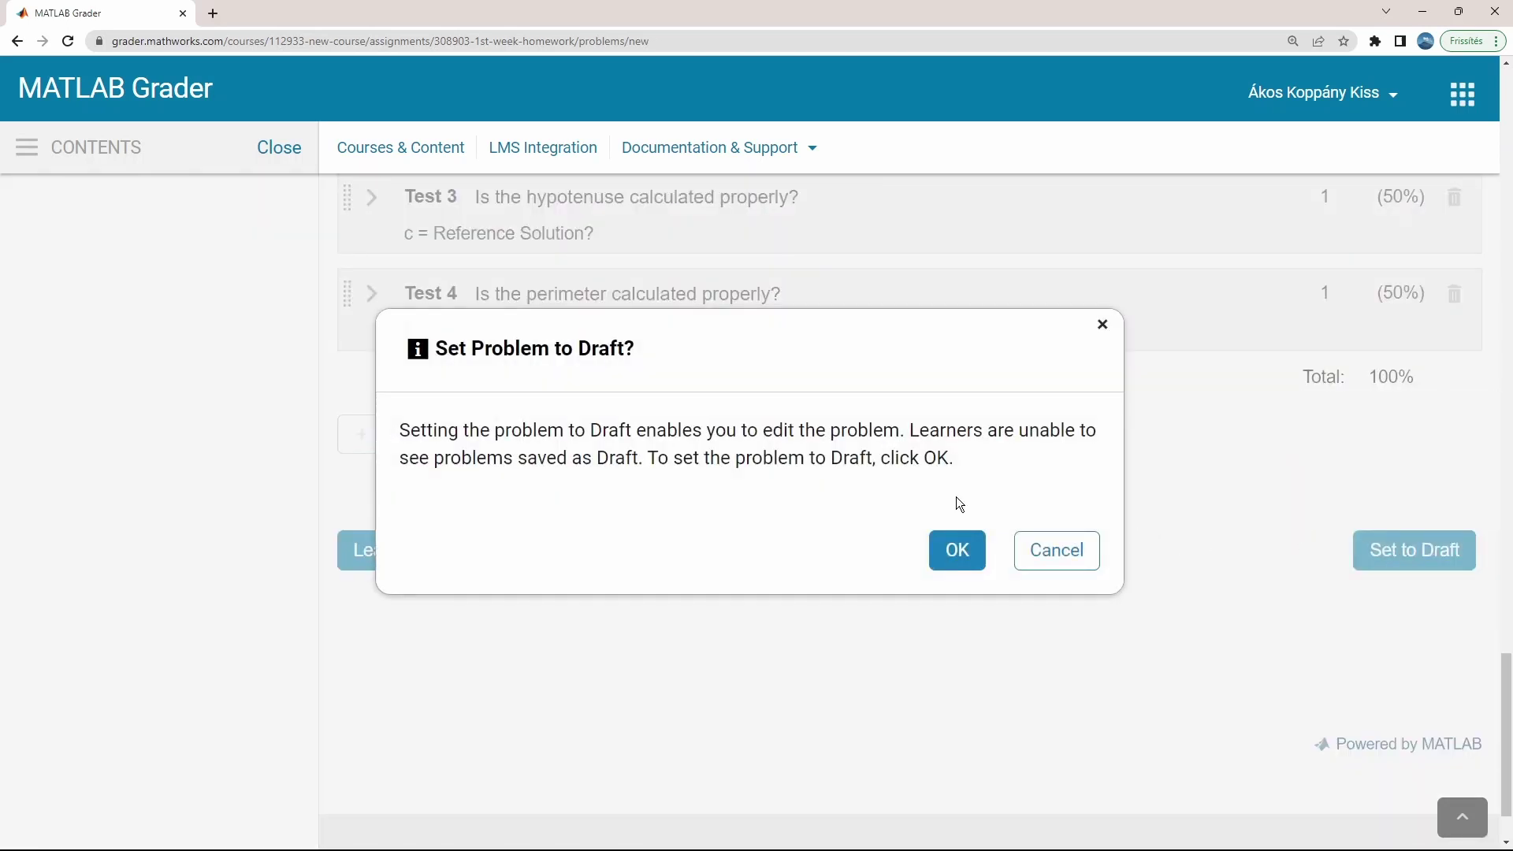
click(973, 556)
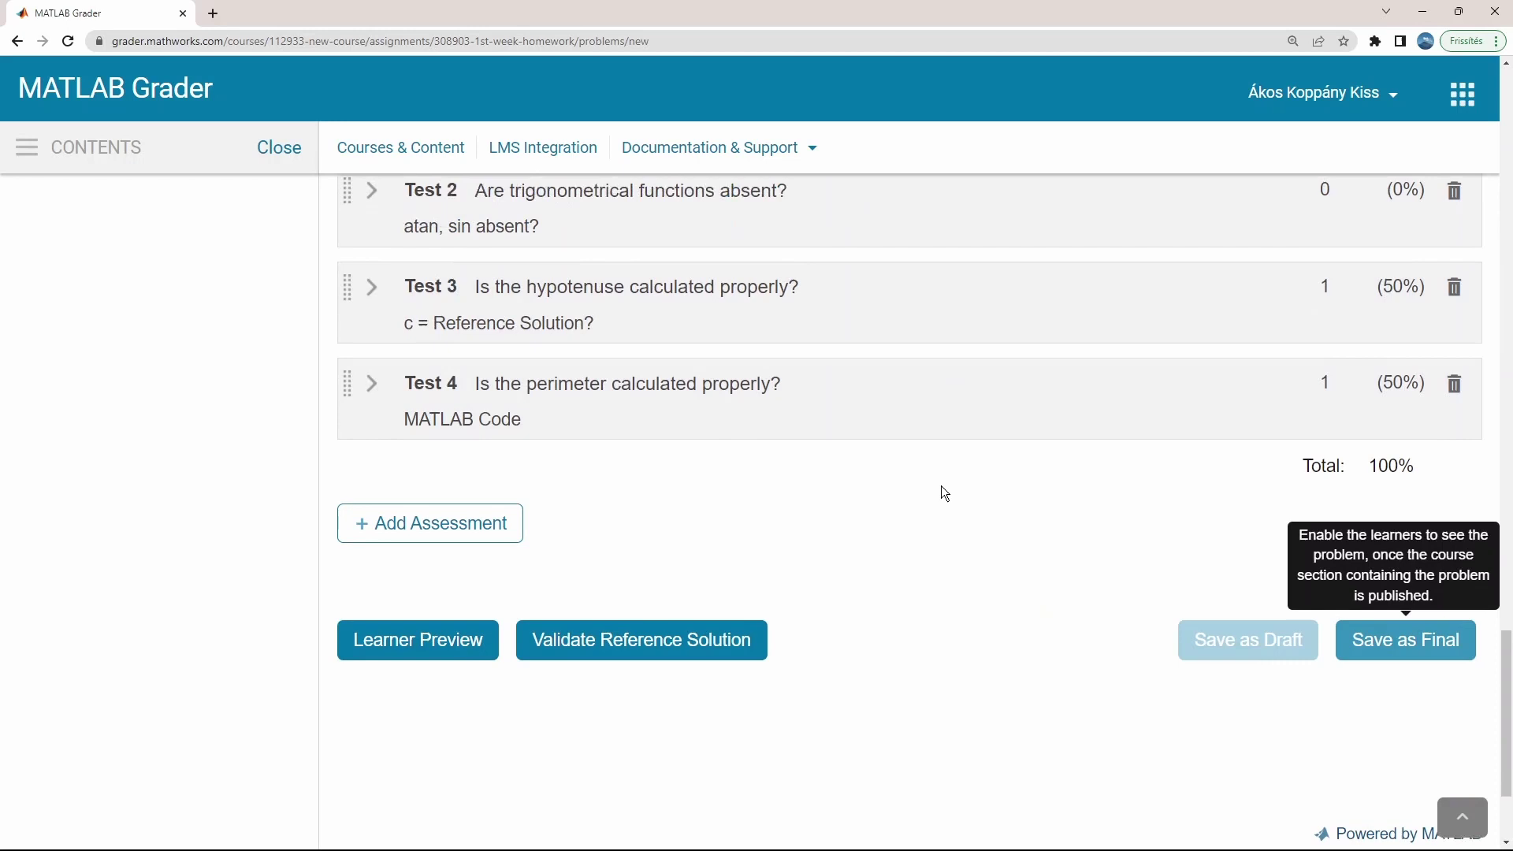
scroll(941, 485, up, 20)
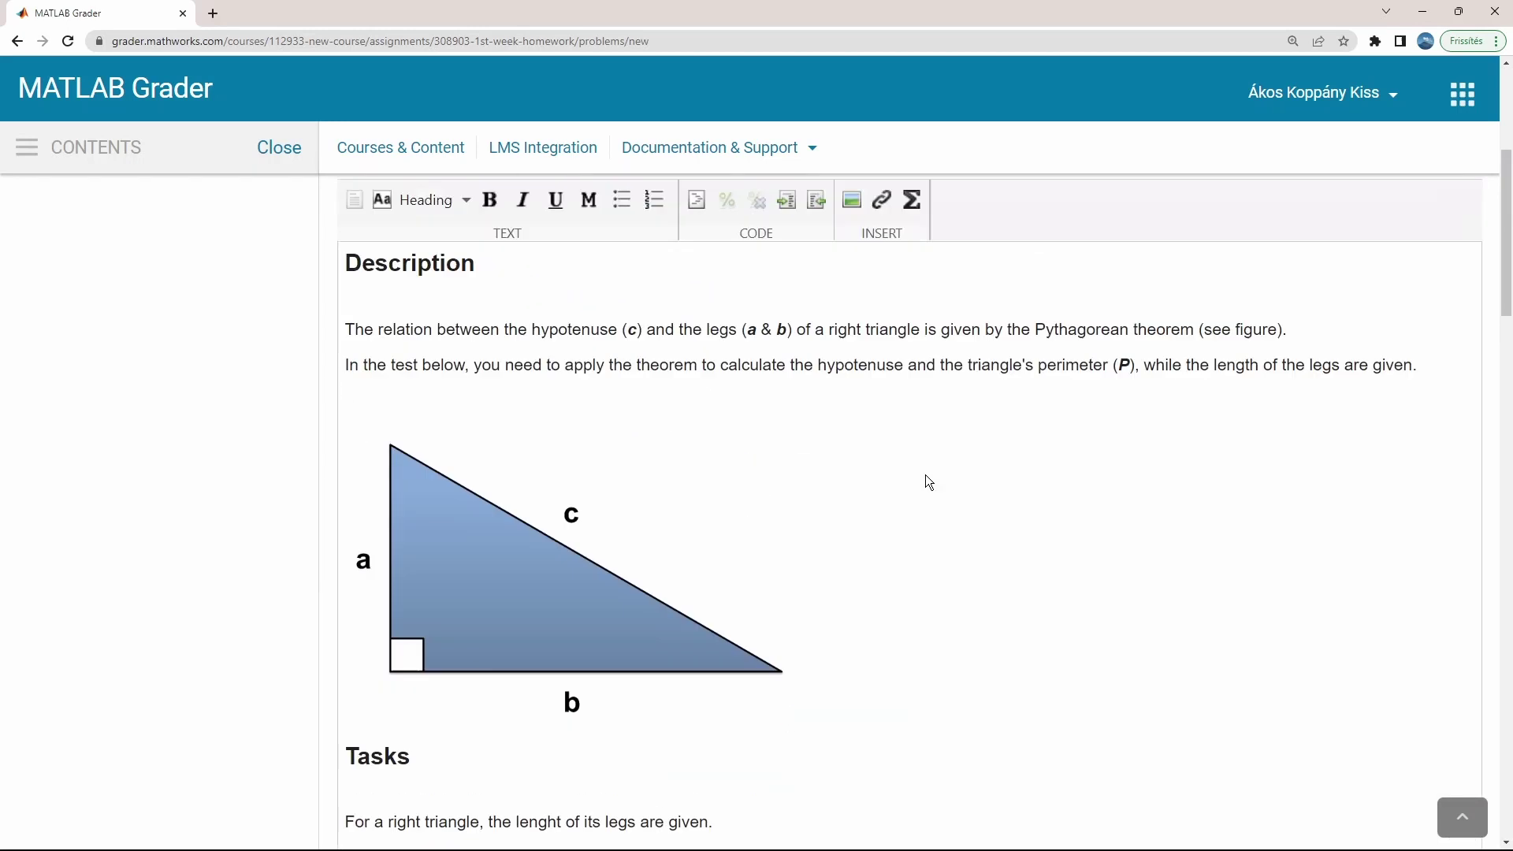
scroll(925, 475, up, 2)
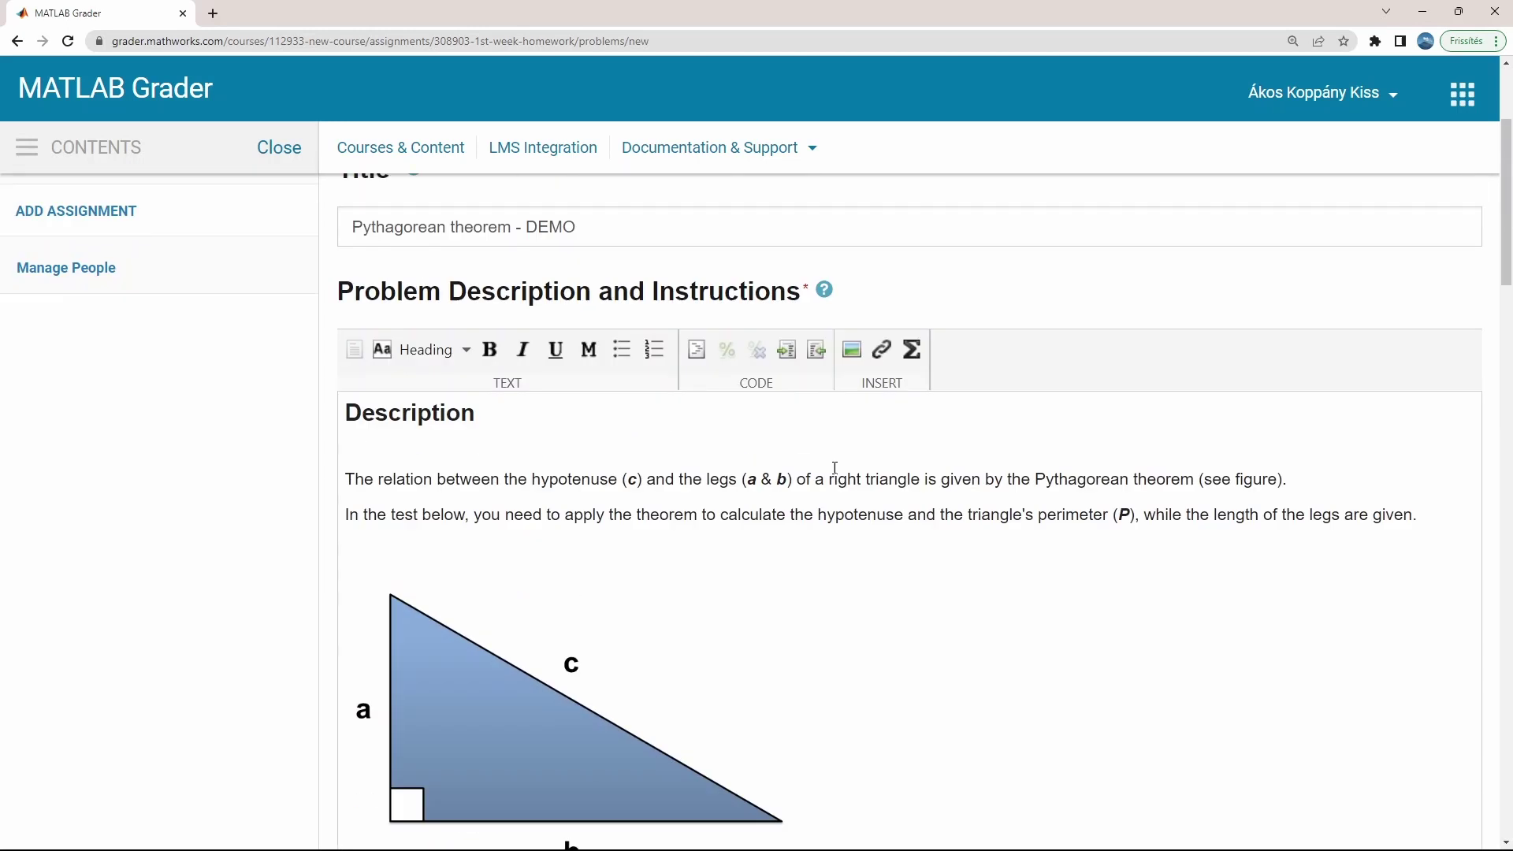
scroll(834, 462, down, 2)
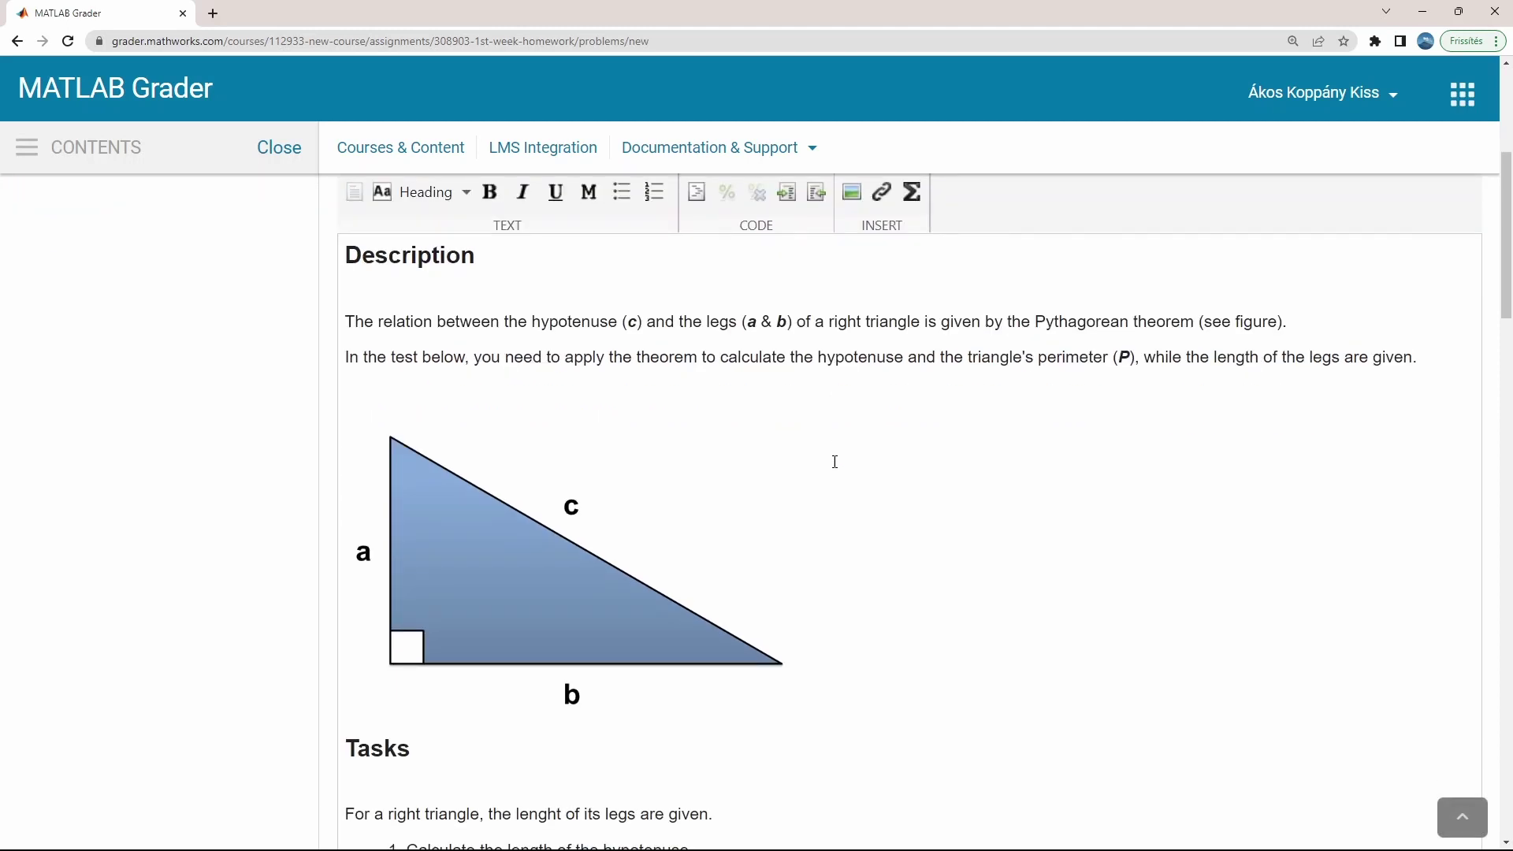
scroll(834, 462, down, 3)
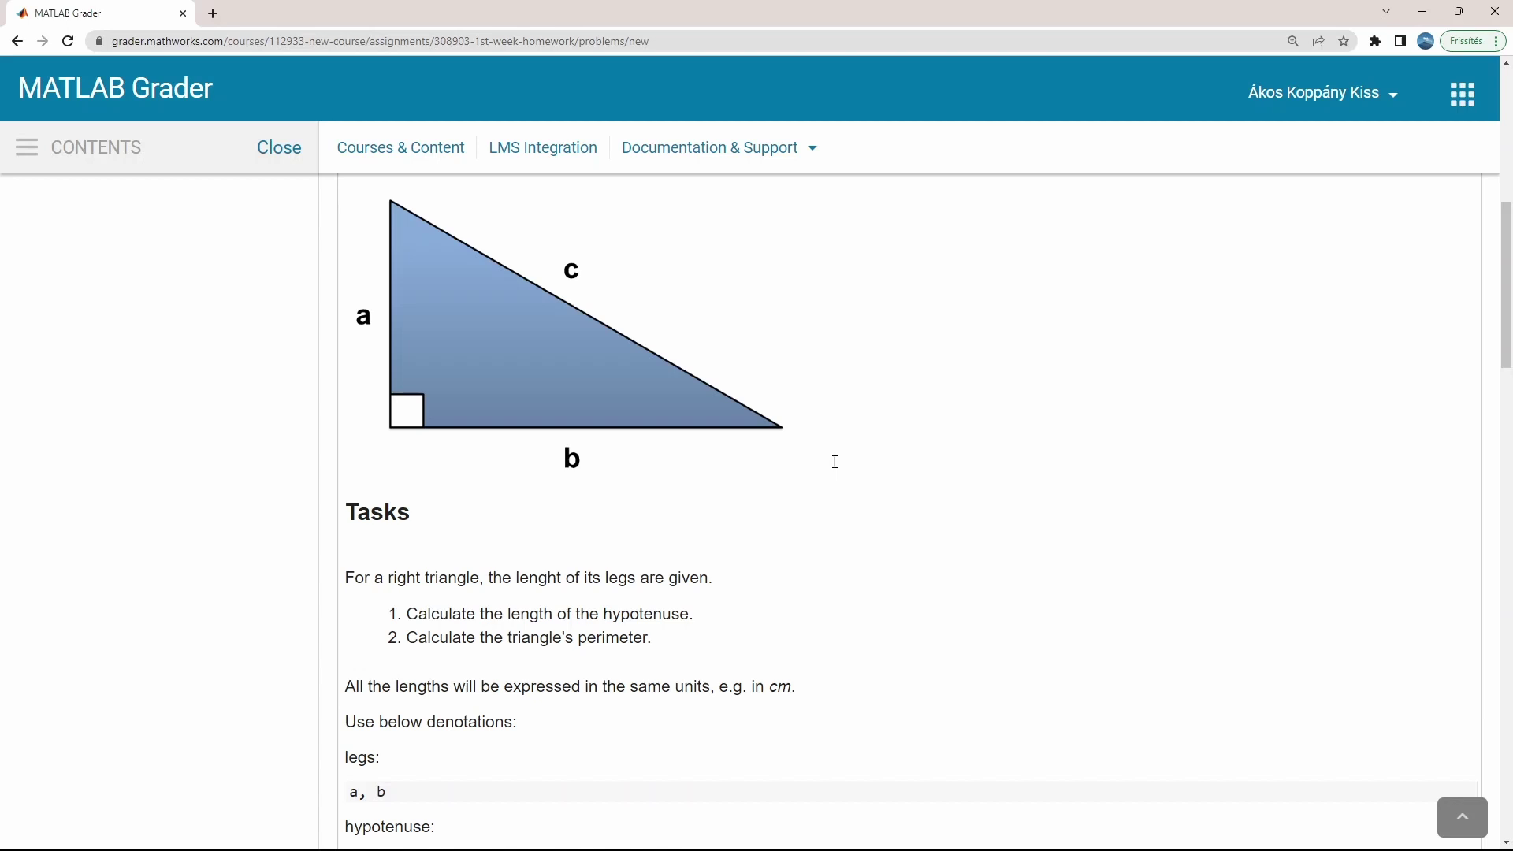
scroll(834, 461, down, 2)
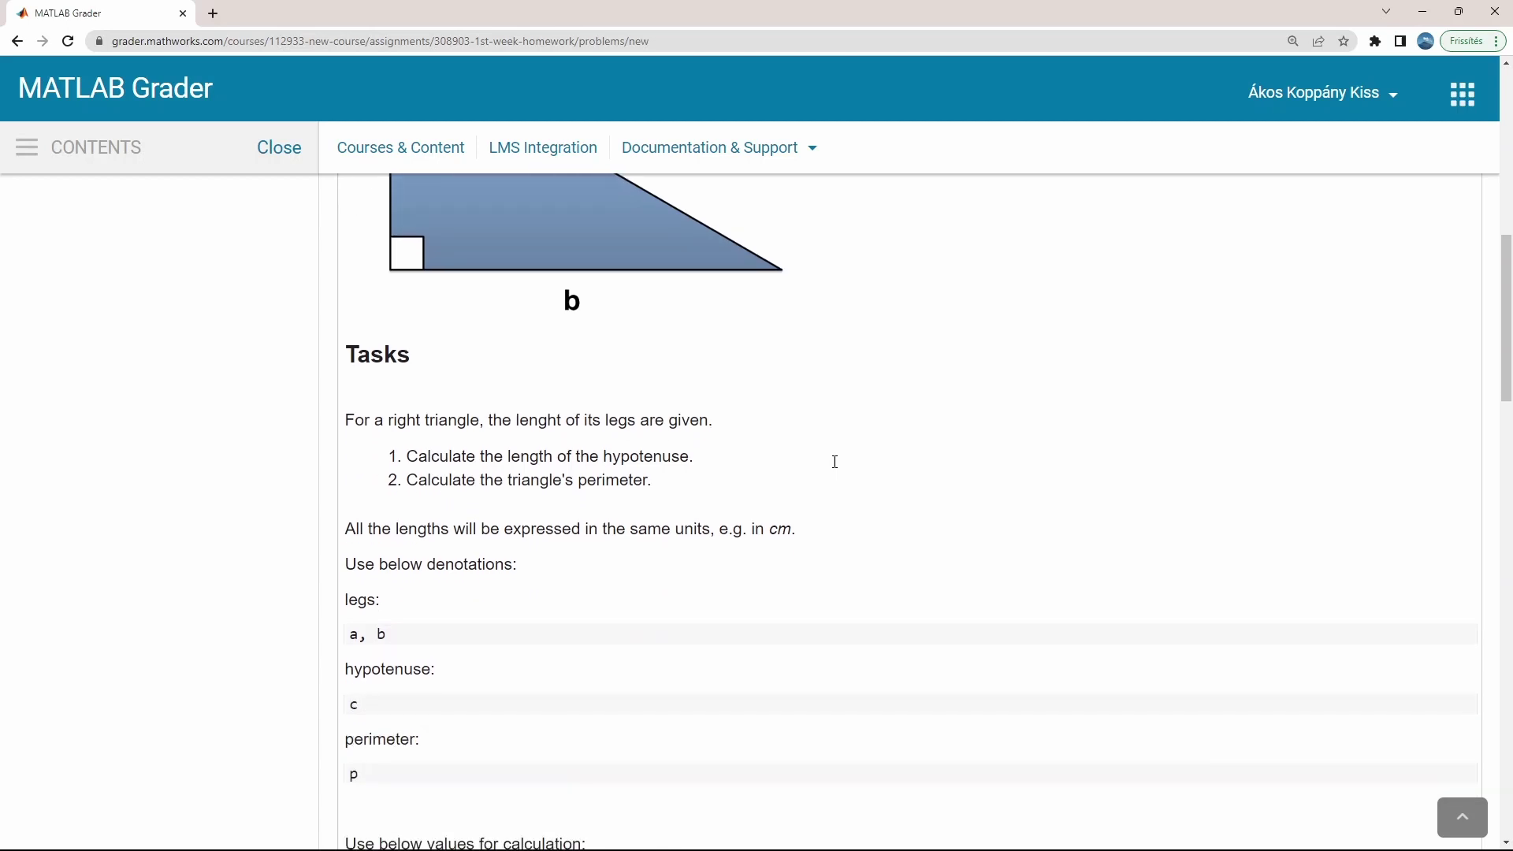
scroll(835, 462, up, 1)
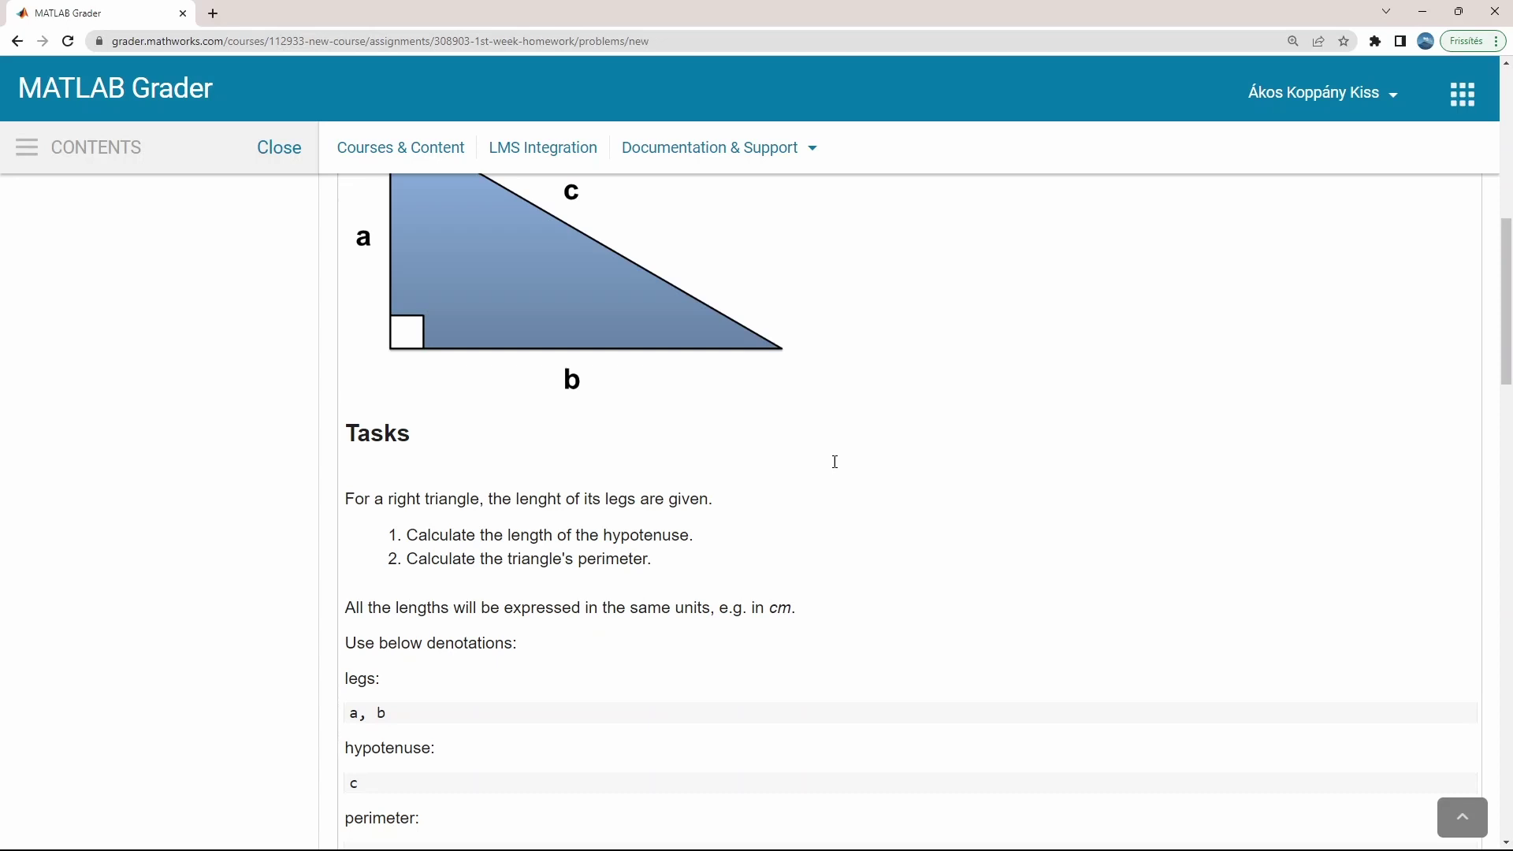
scroll(835, 462, down, 5)
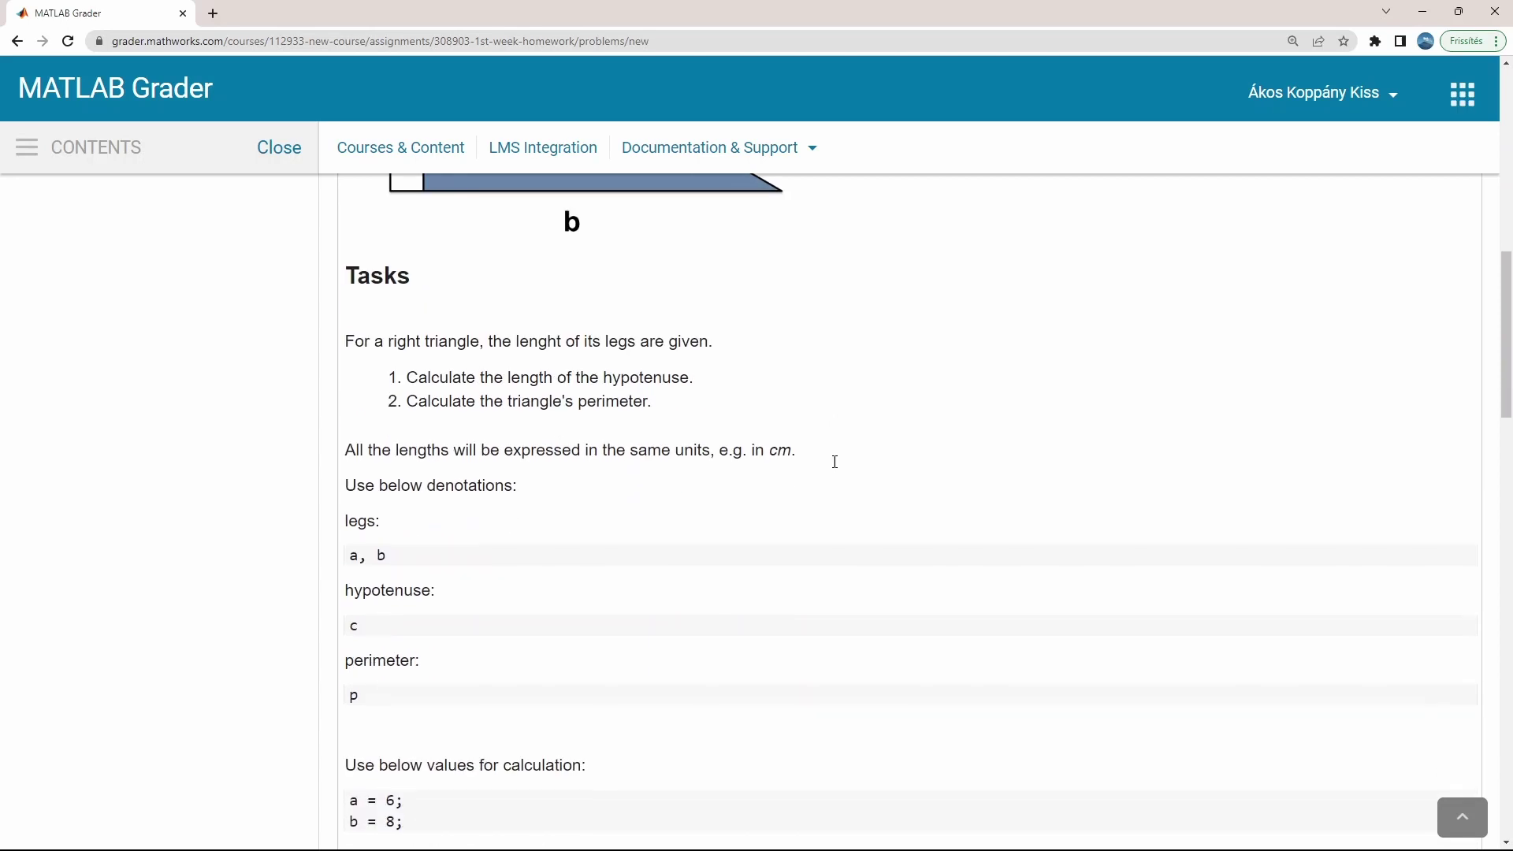
- Display the Learner Template in the Code section, then review the tests below
scroll(835, 462, down, 5)
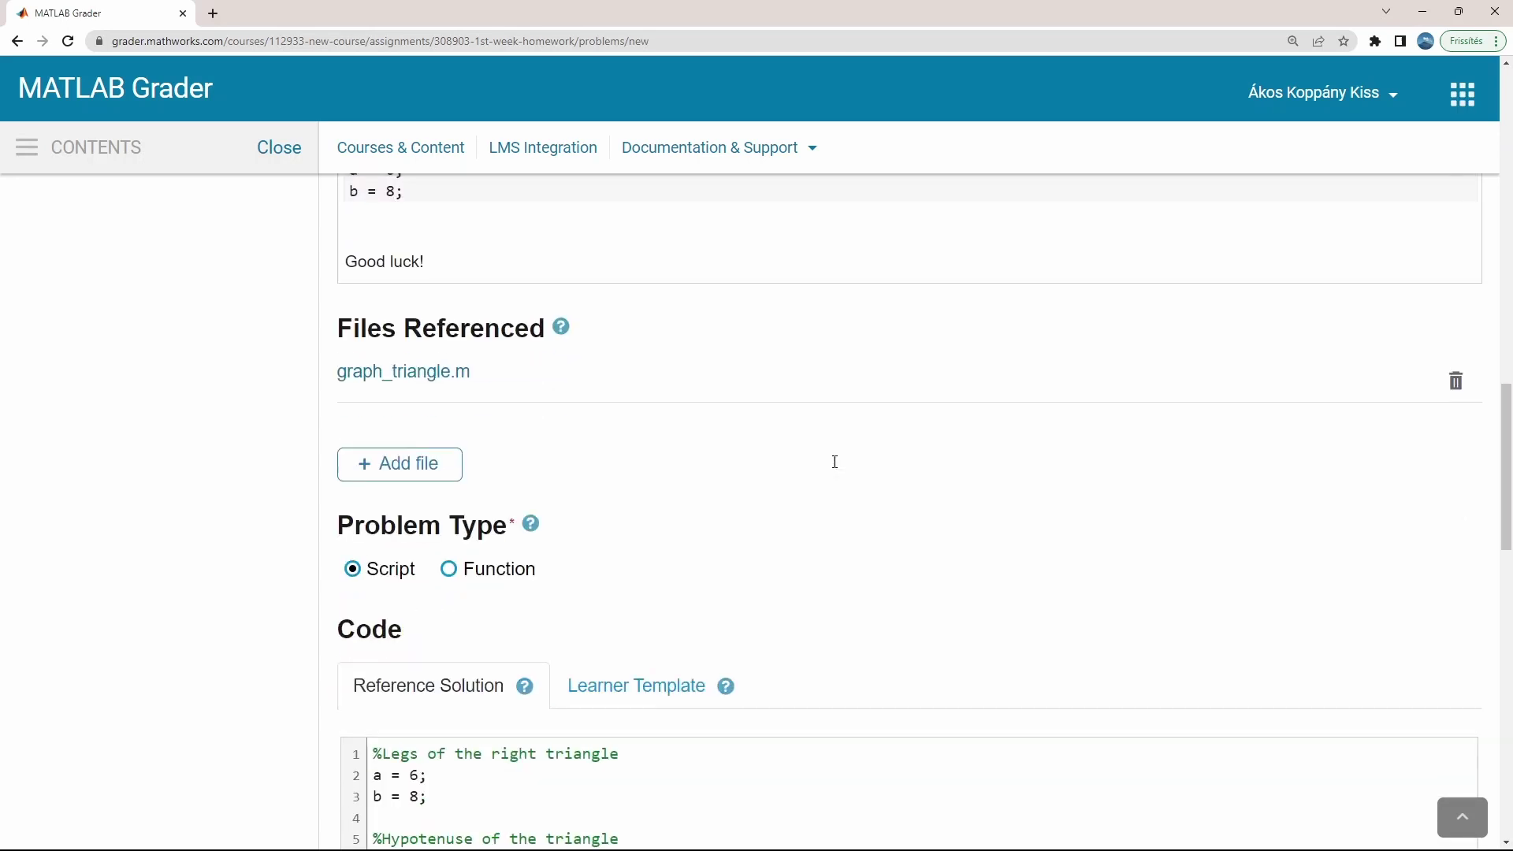
scroll(834, 469, down, 4)
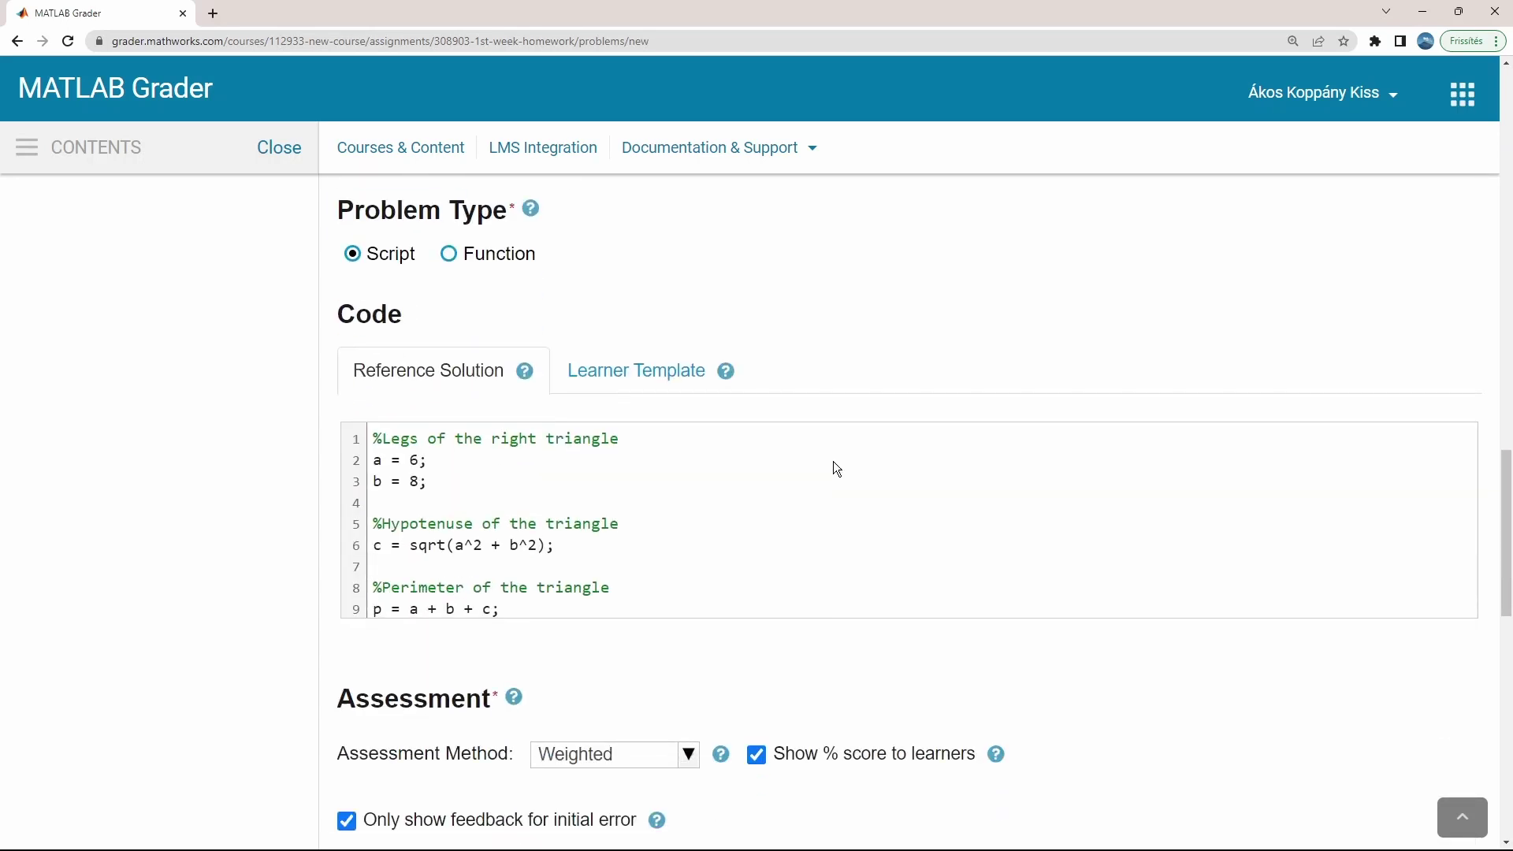
scroll(658, 469, down, 1)
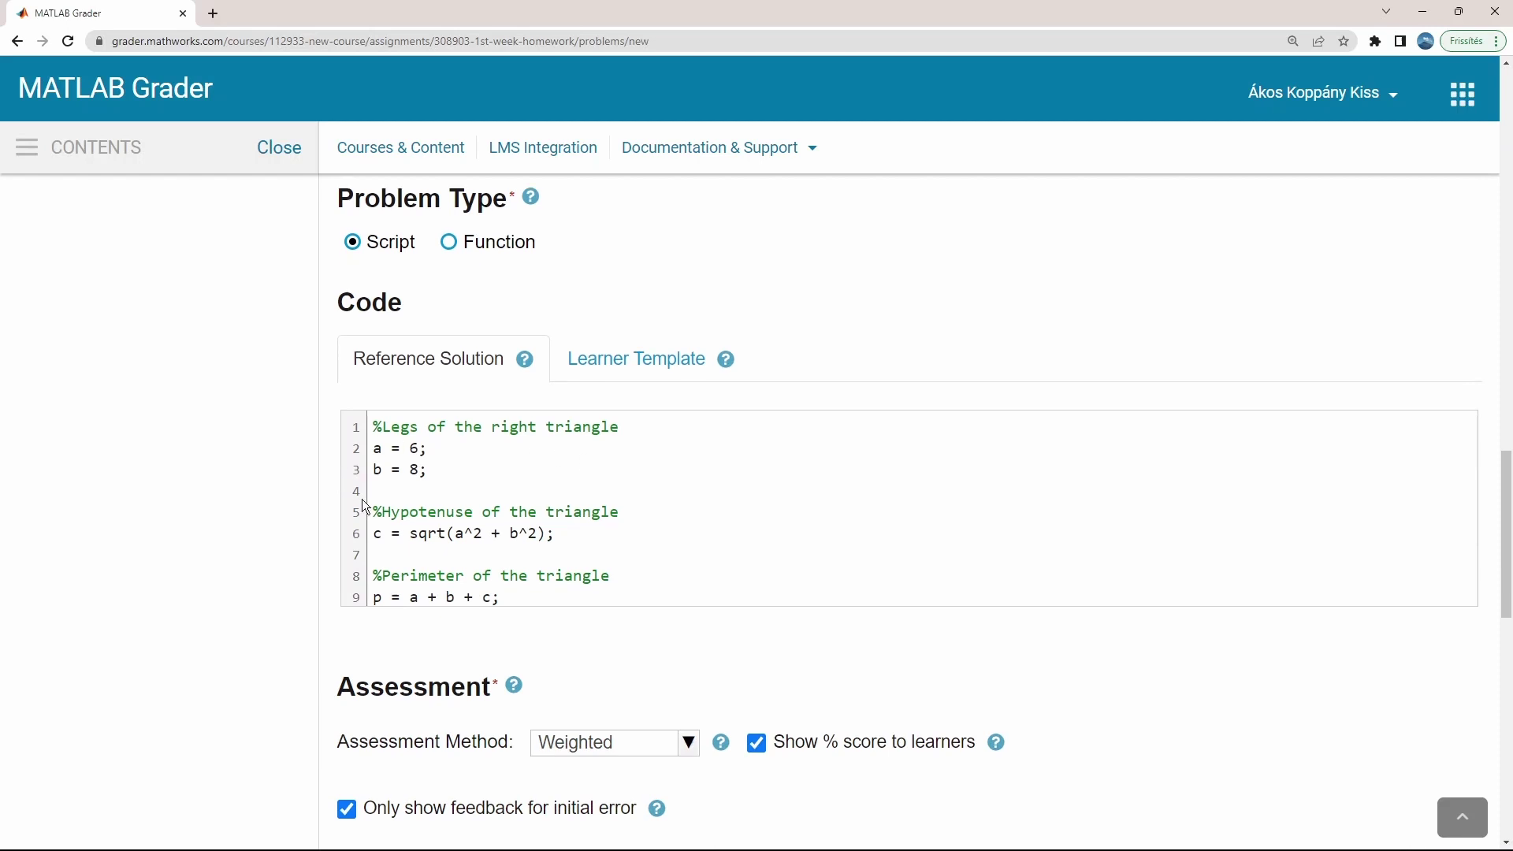
click(658, 364)
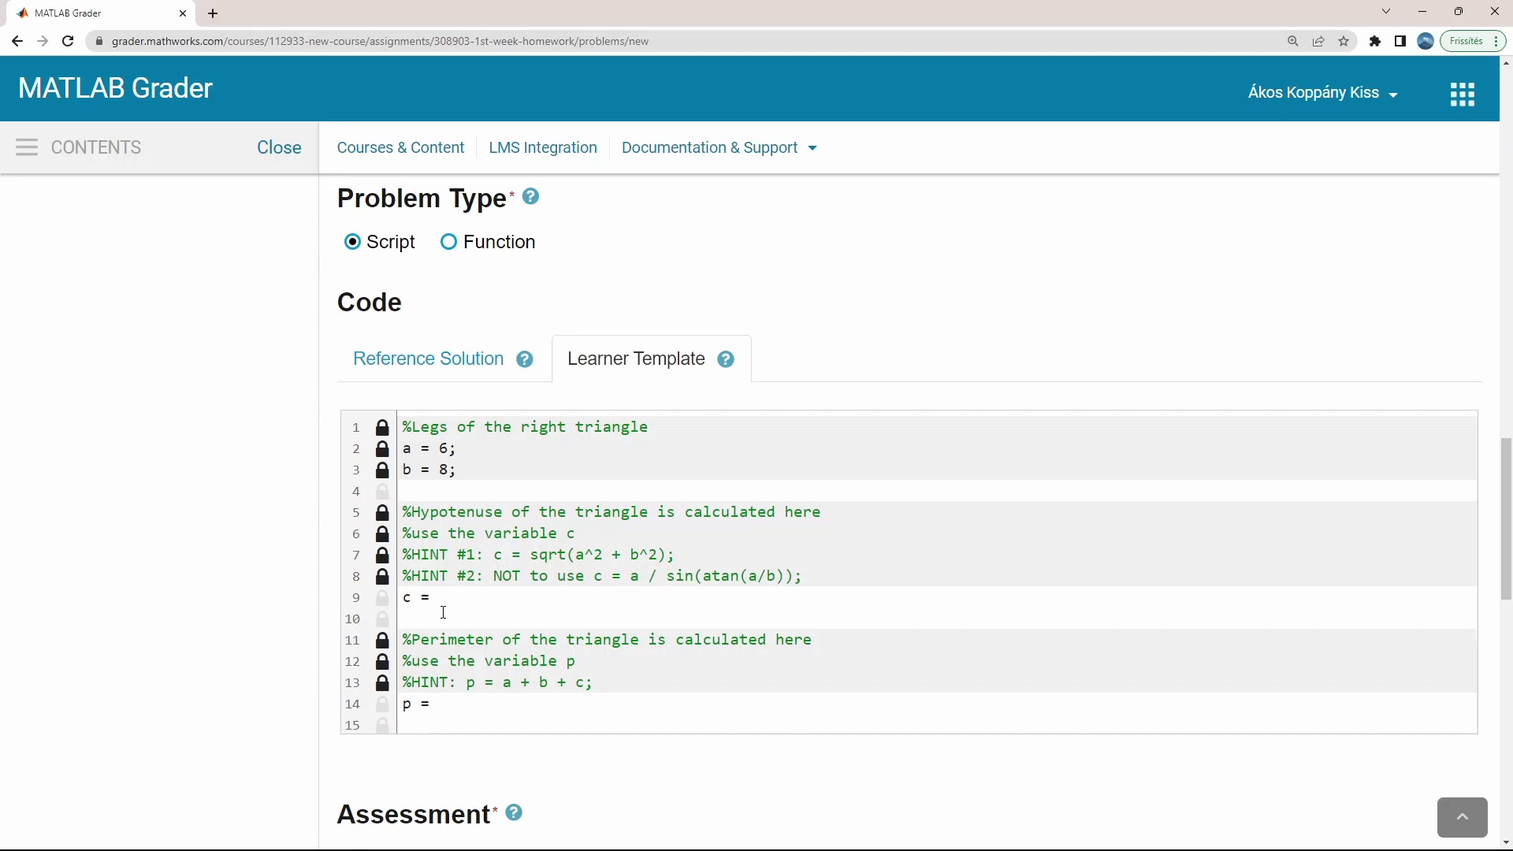
scroll(443, 611, down, 9)
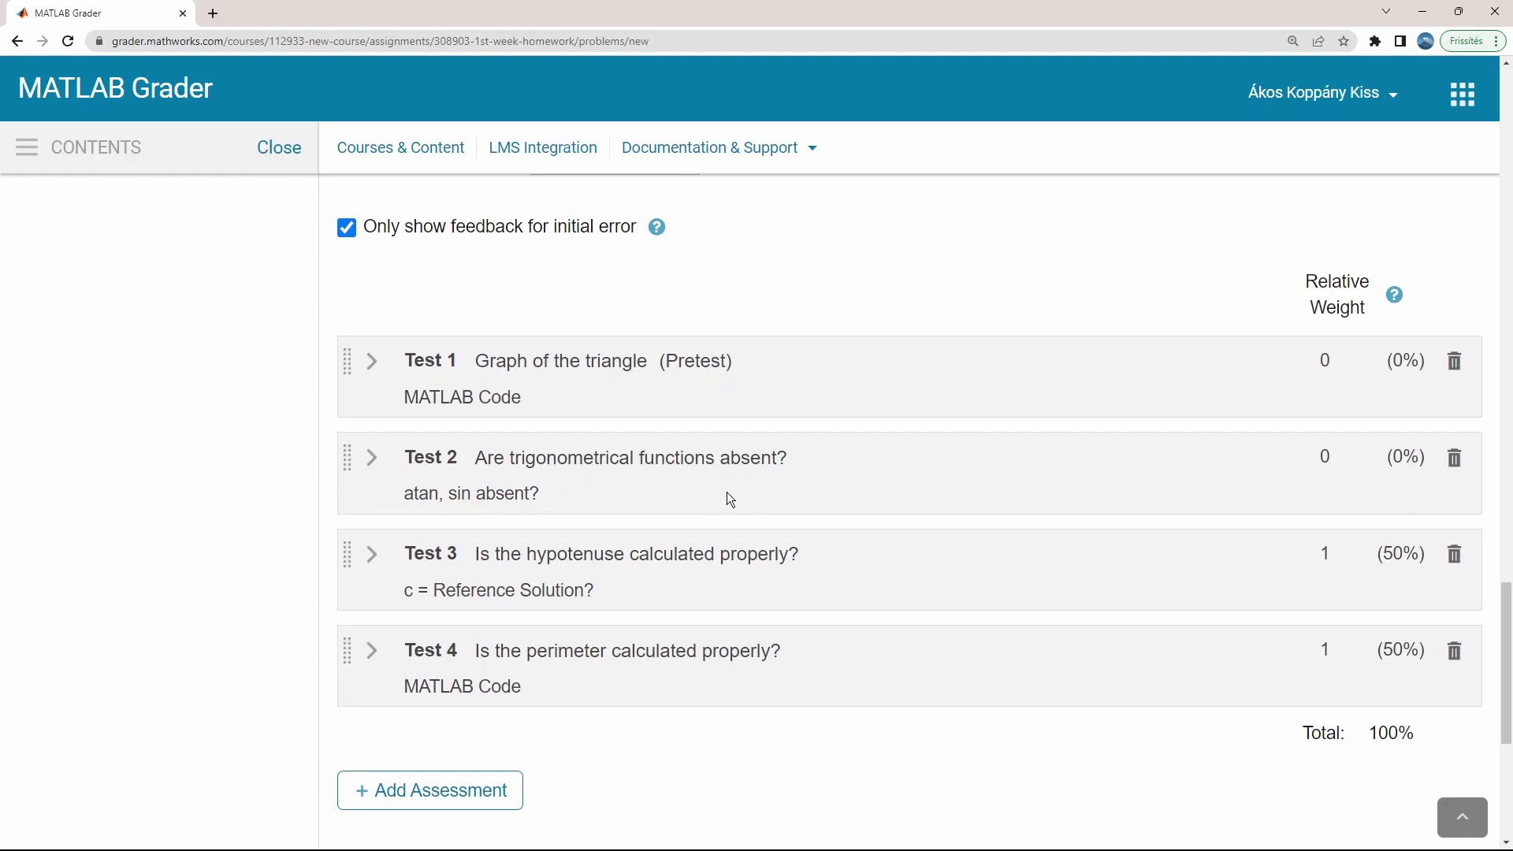
scroll(690, 252, up, 1)
click(689, 240)
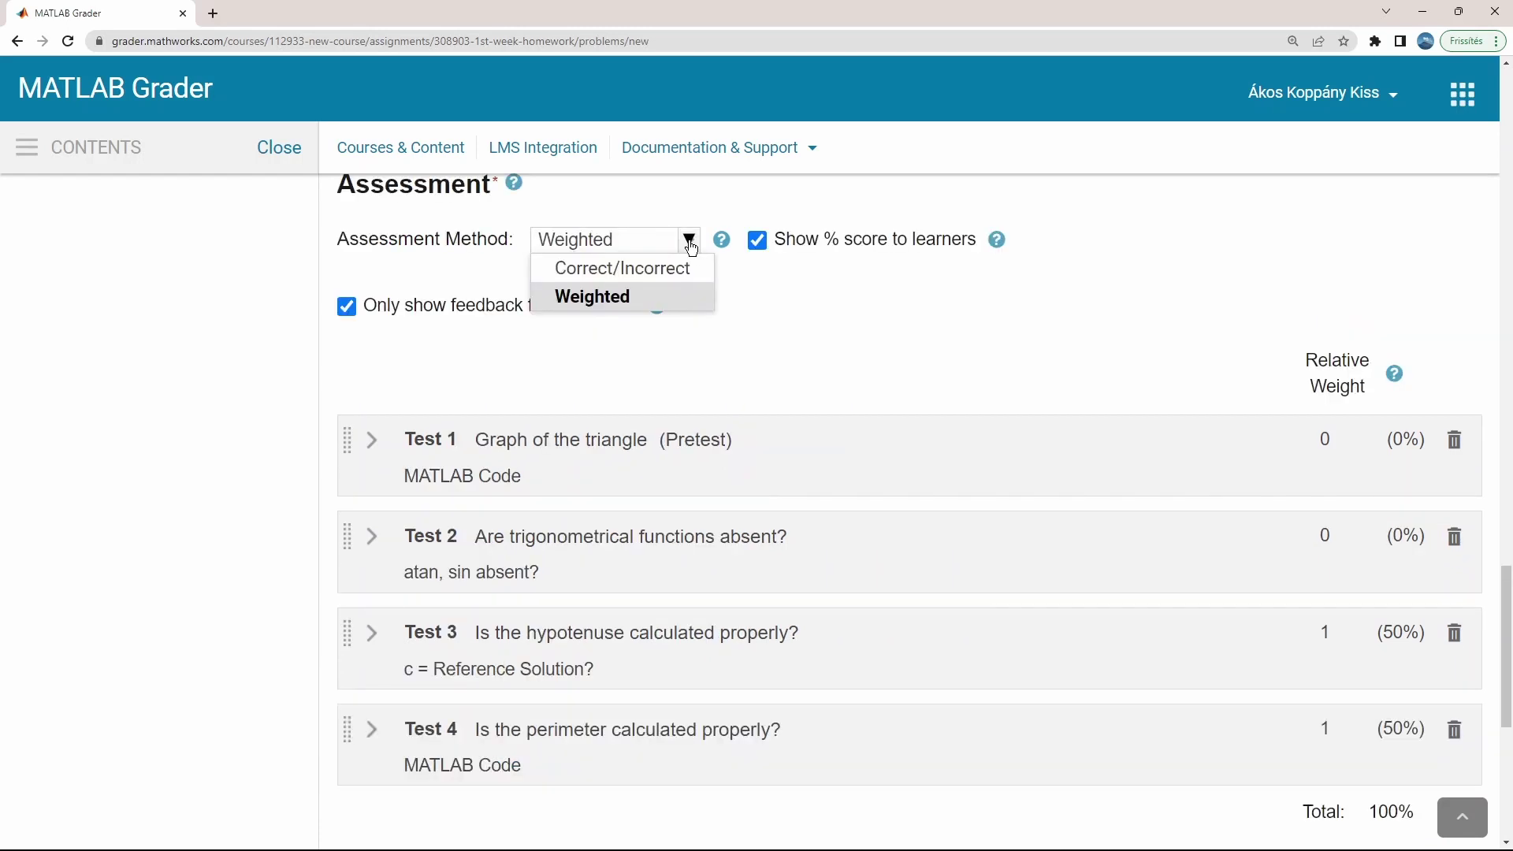
click(865, 296)
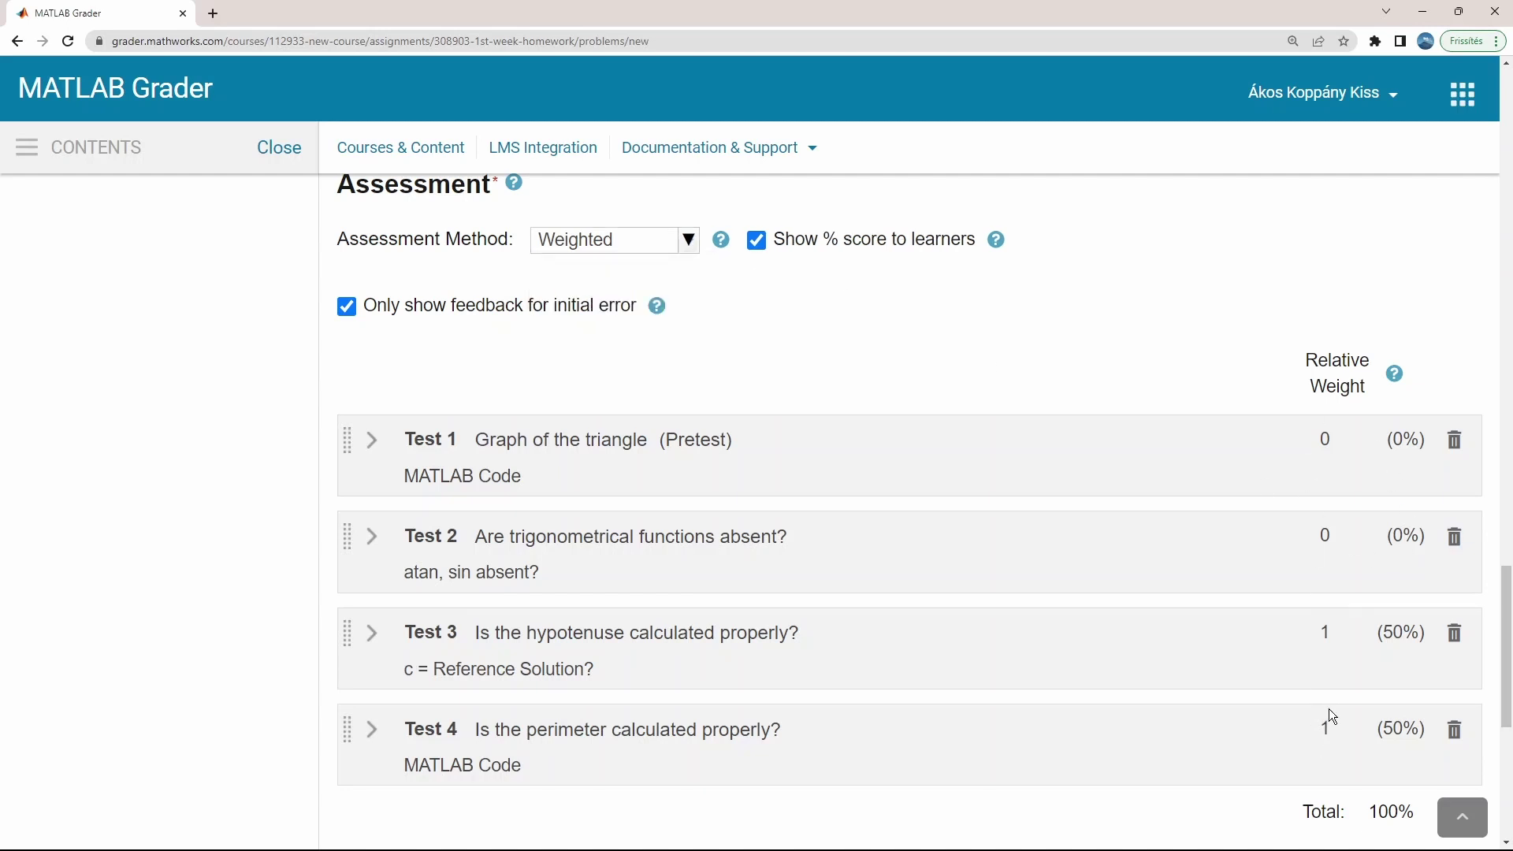
click(690, 240)
click(677, 298)
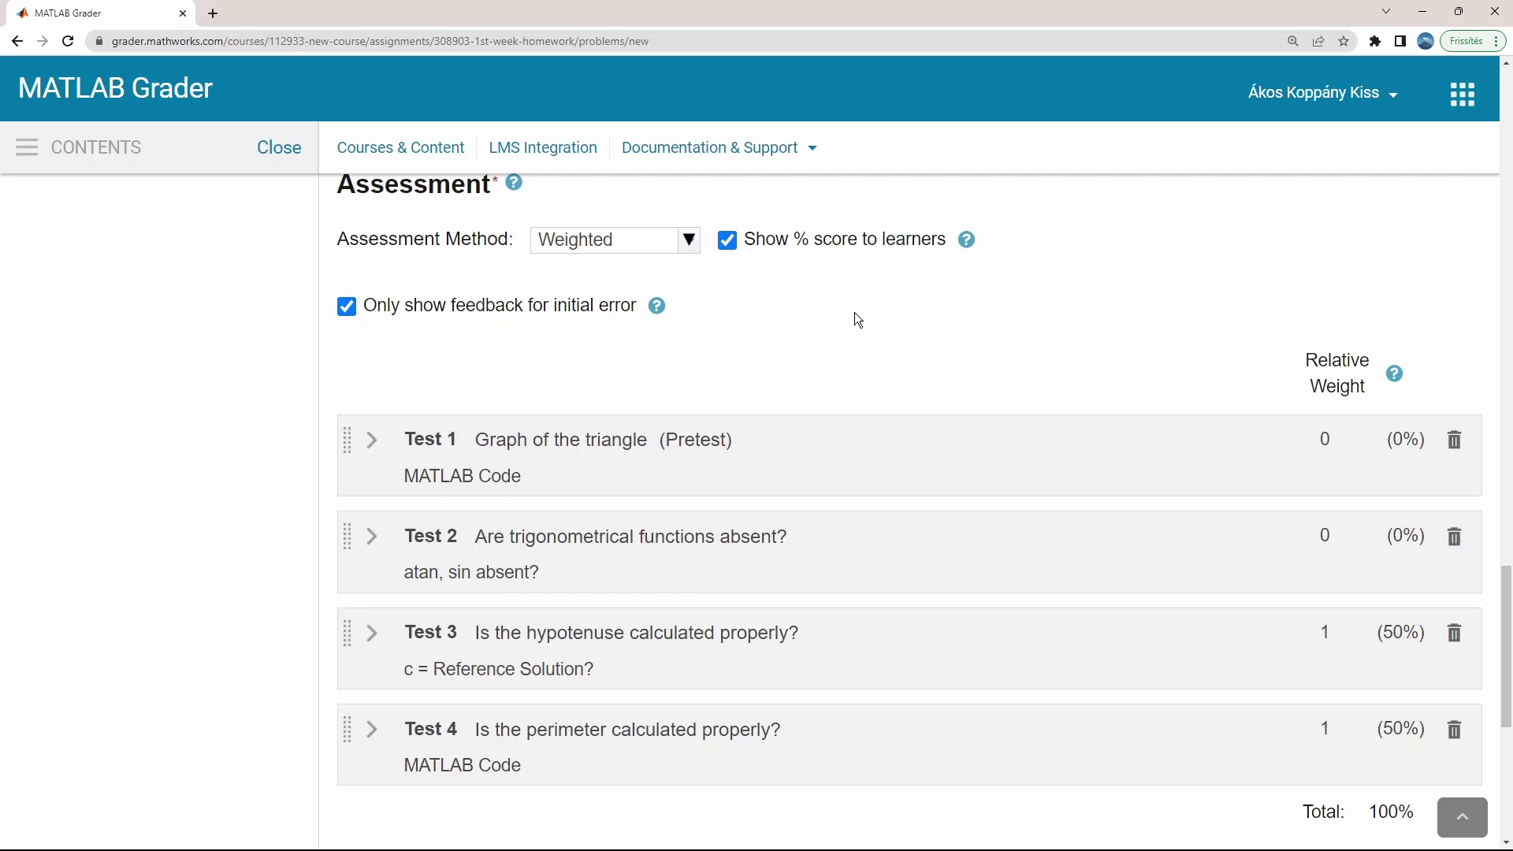
click(372, 633)
scroll(289, 523, down, 5)
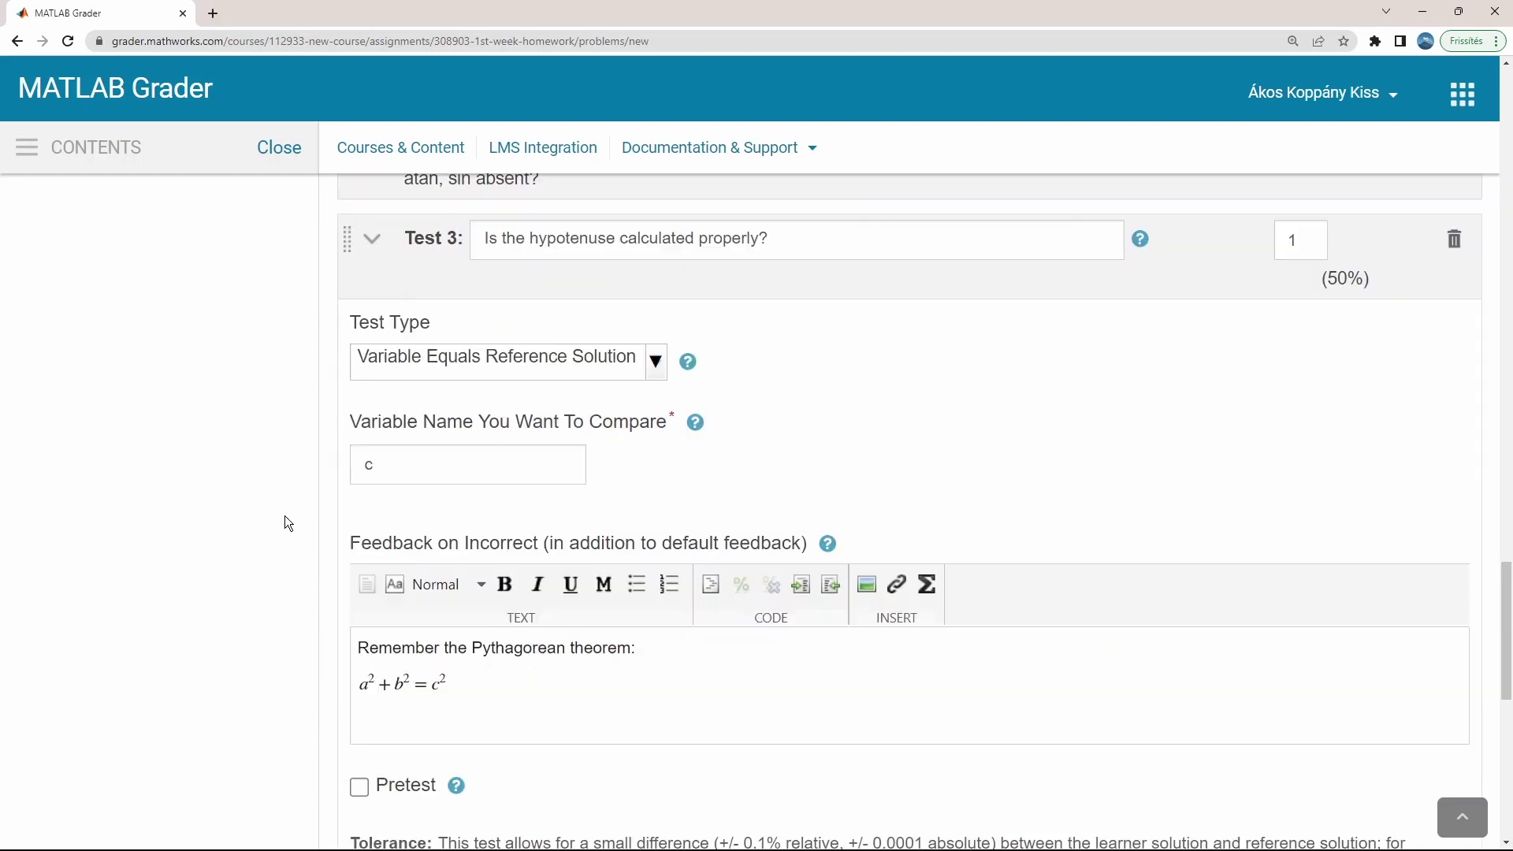
click(655, 367)
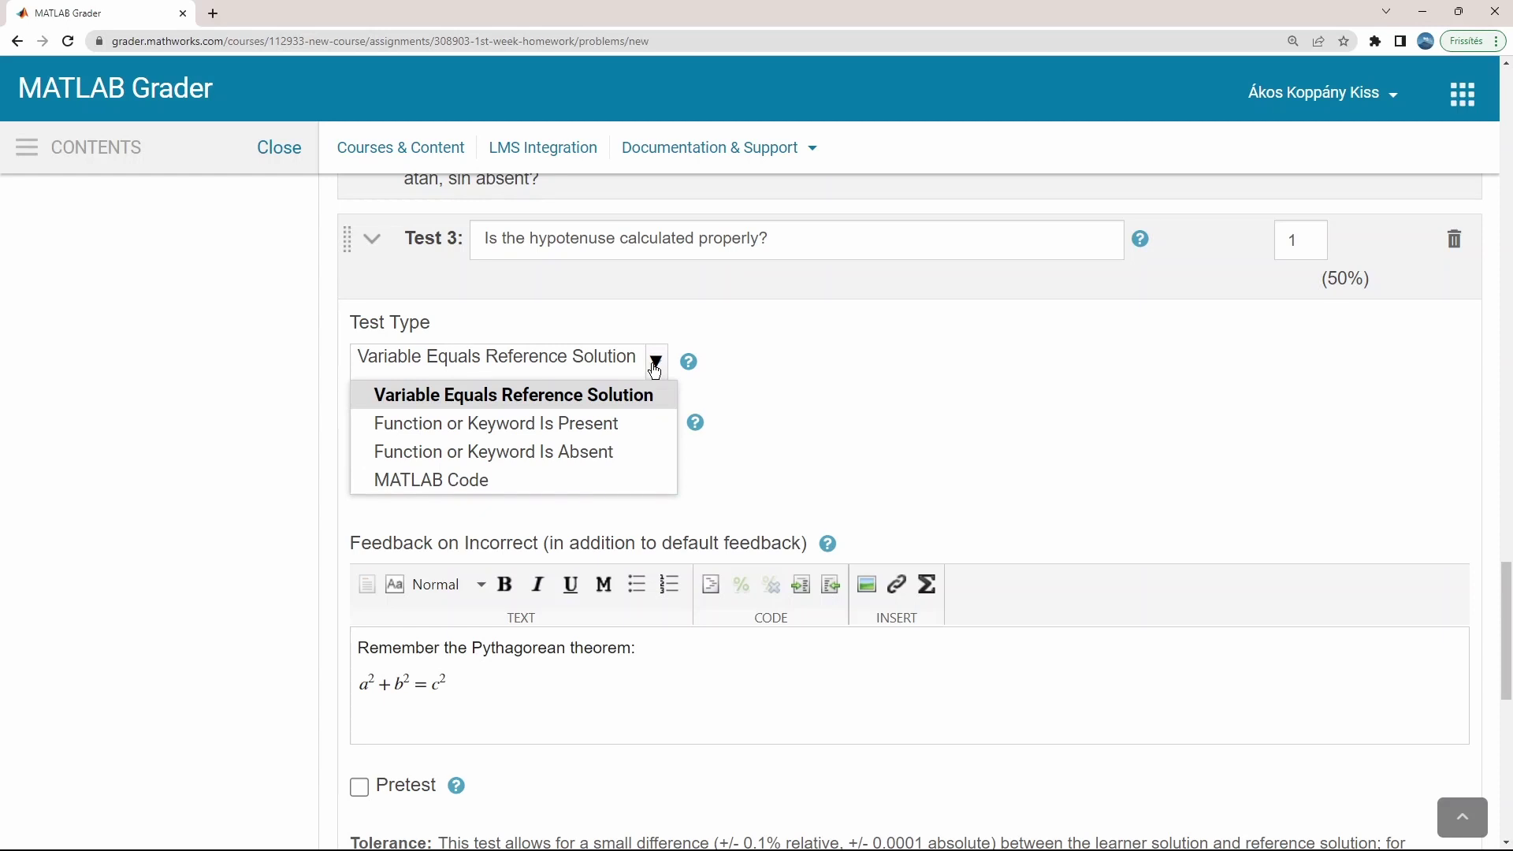
click(623, 394)
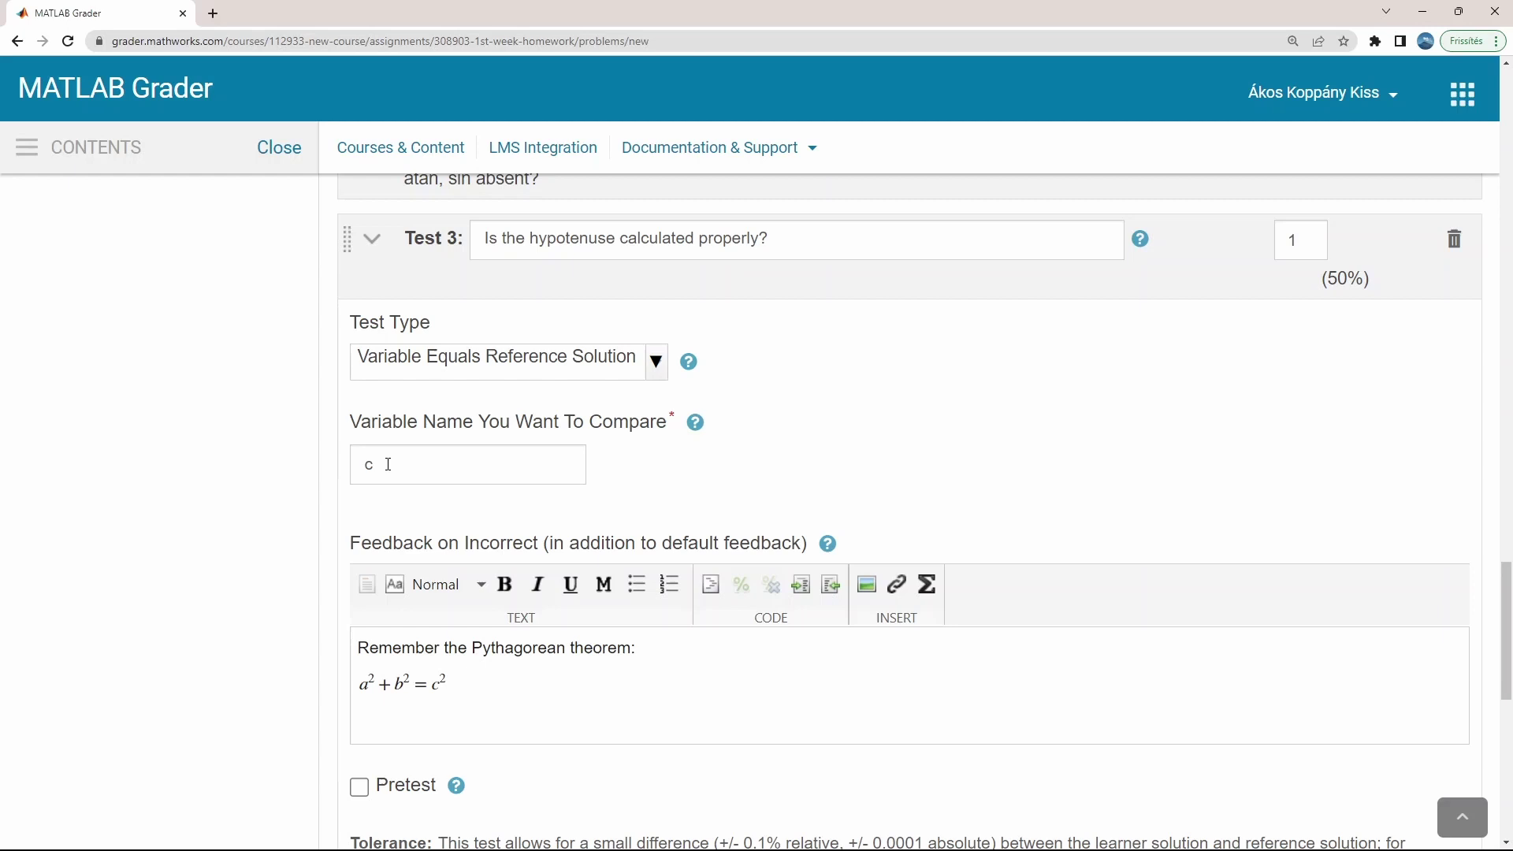
click(374, 241)
click(375, 382)
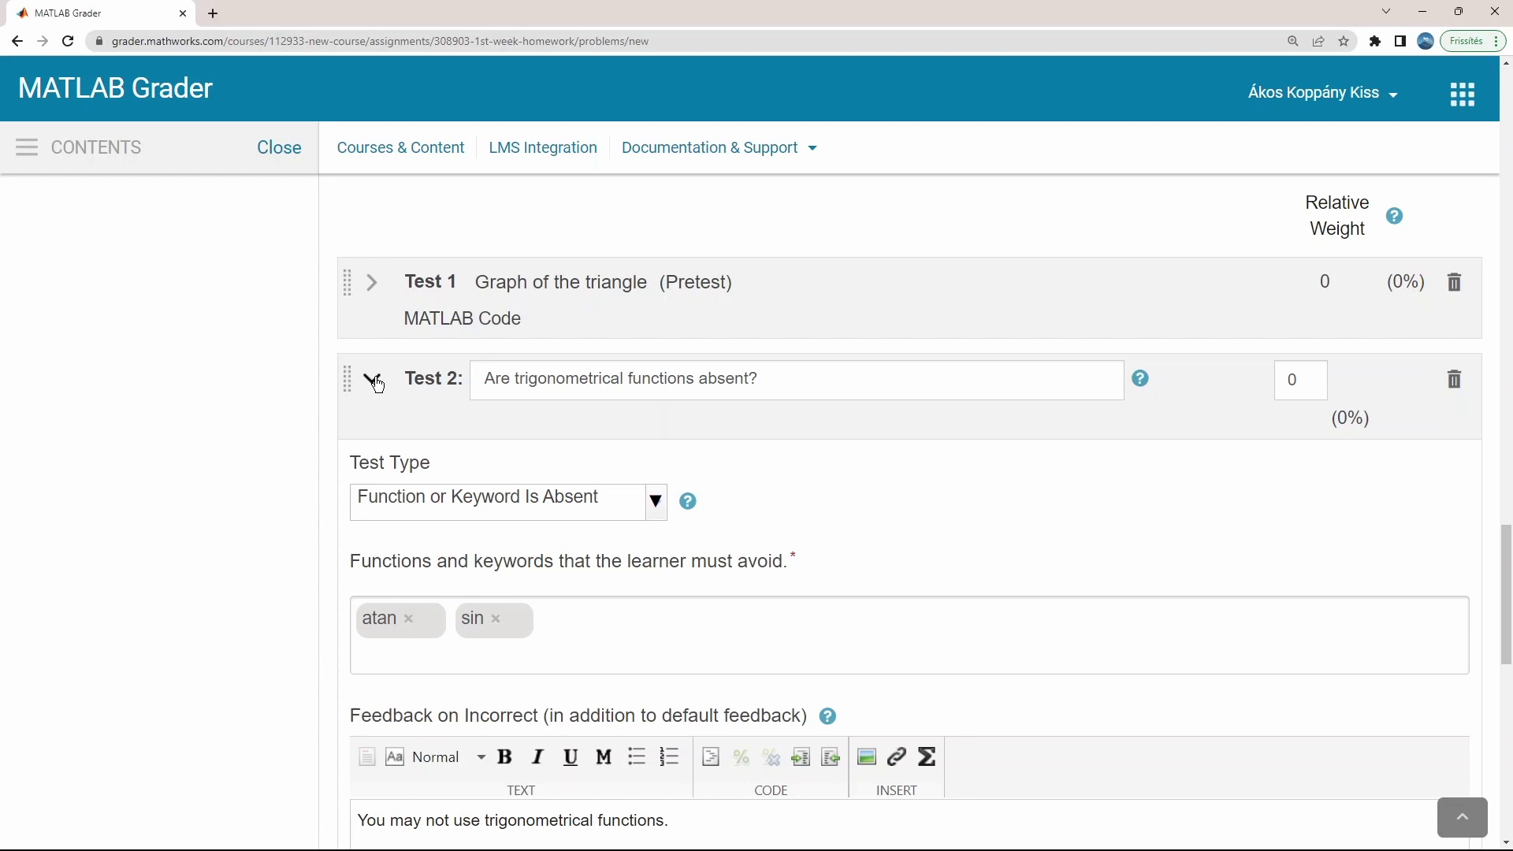
click(658, 513)
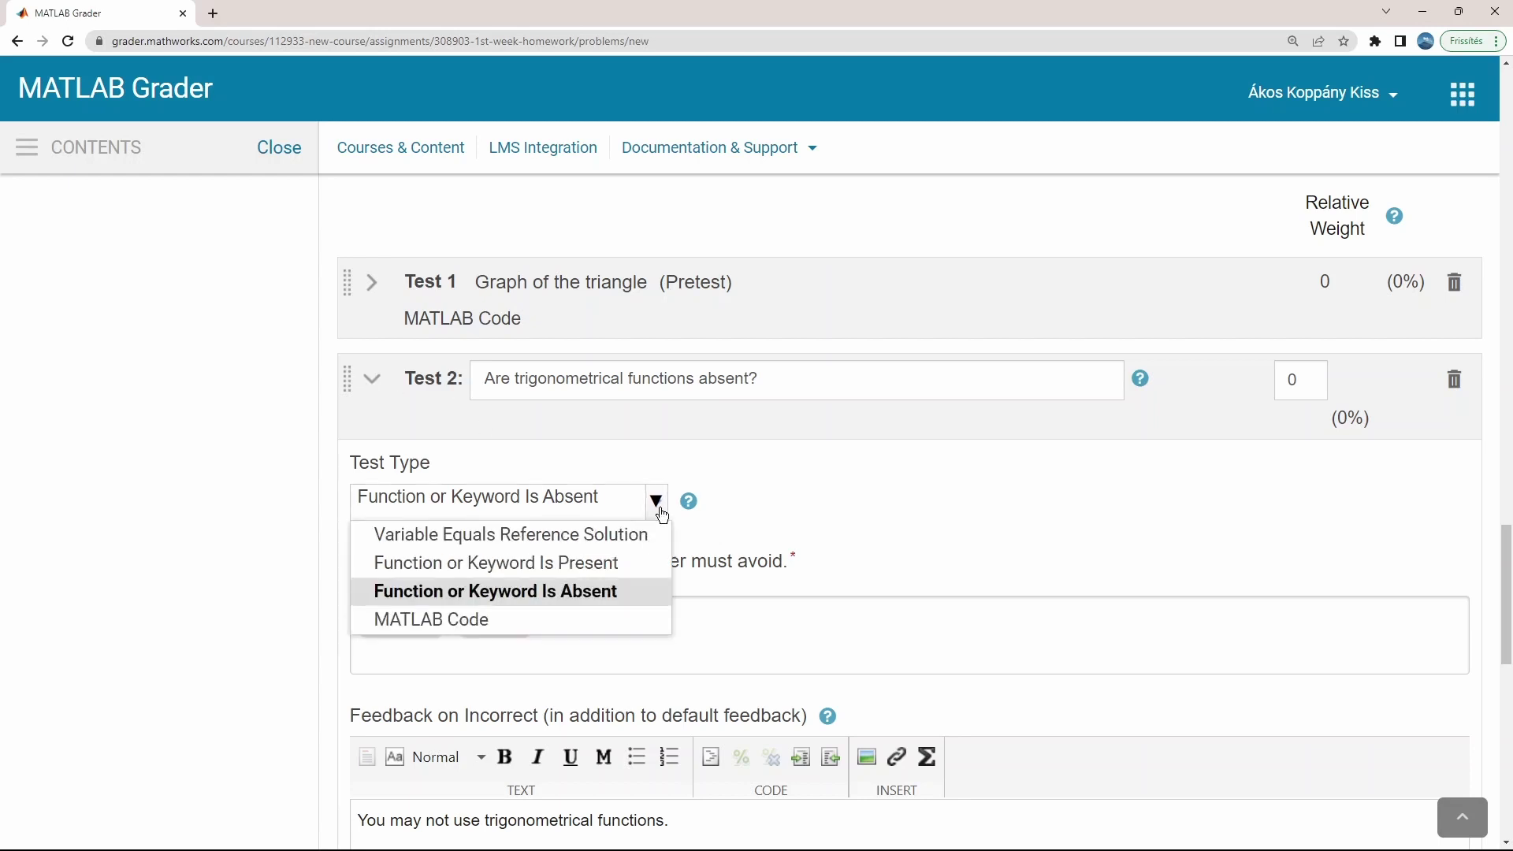
click(619, 599)
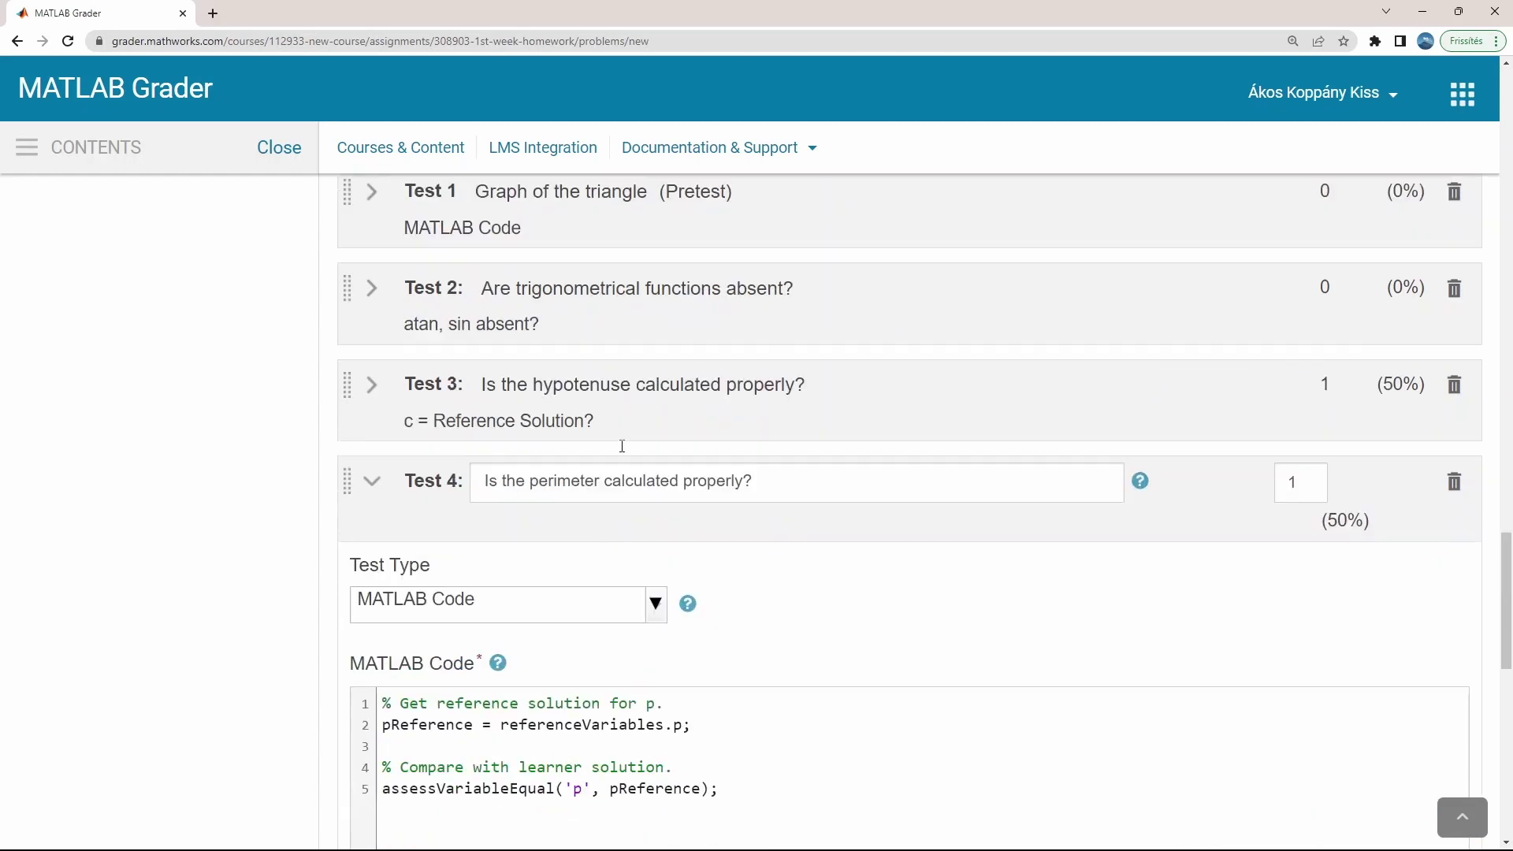
scroll(622, 519, down, 2)
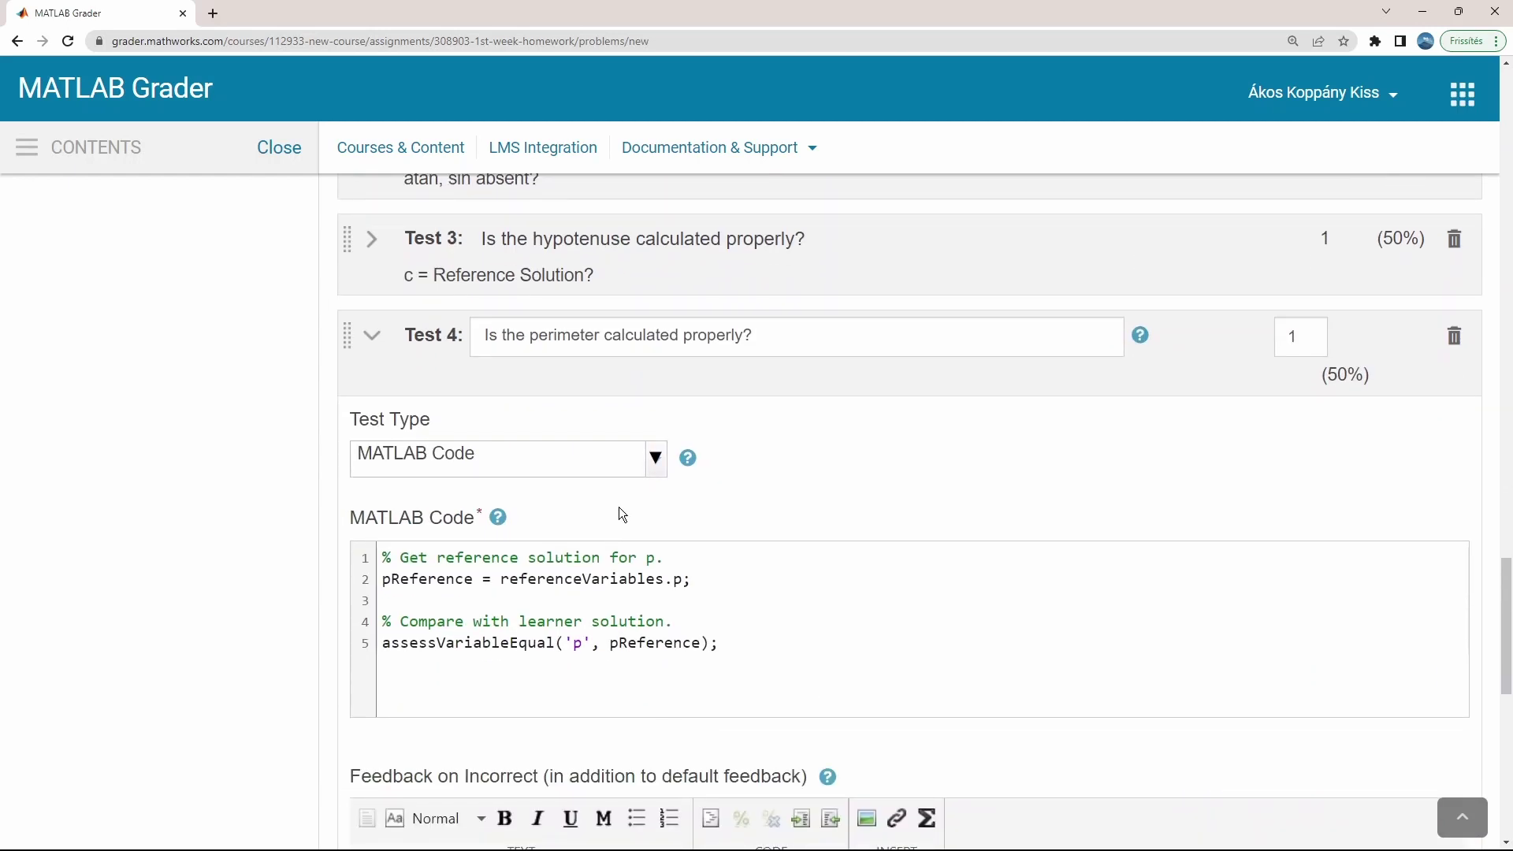
click(655, 464)
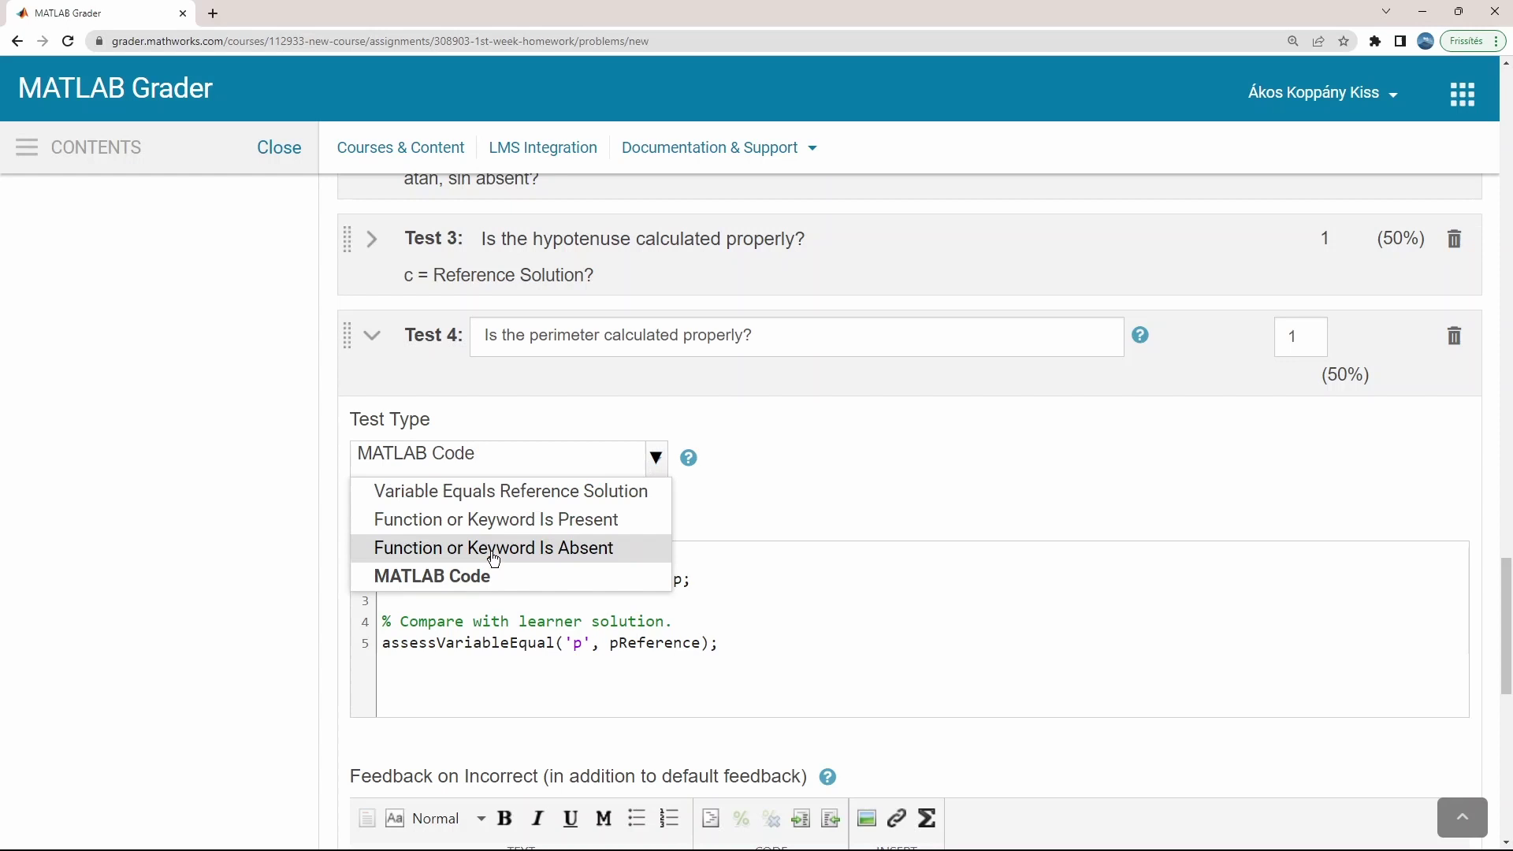
click(482, 576)
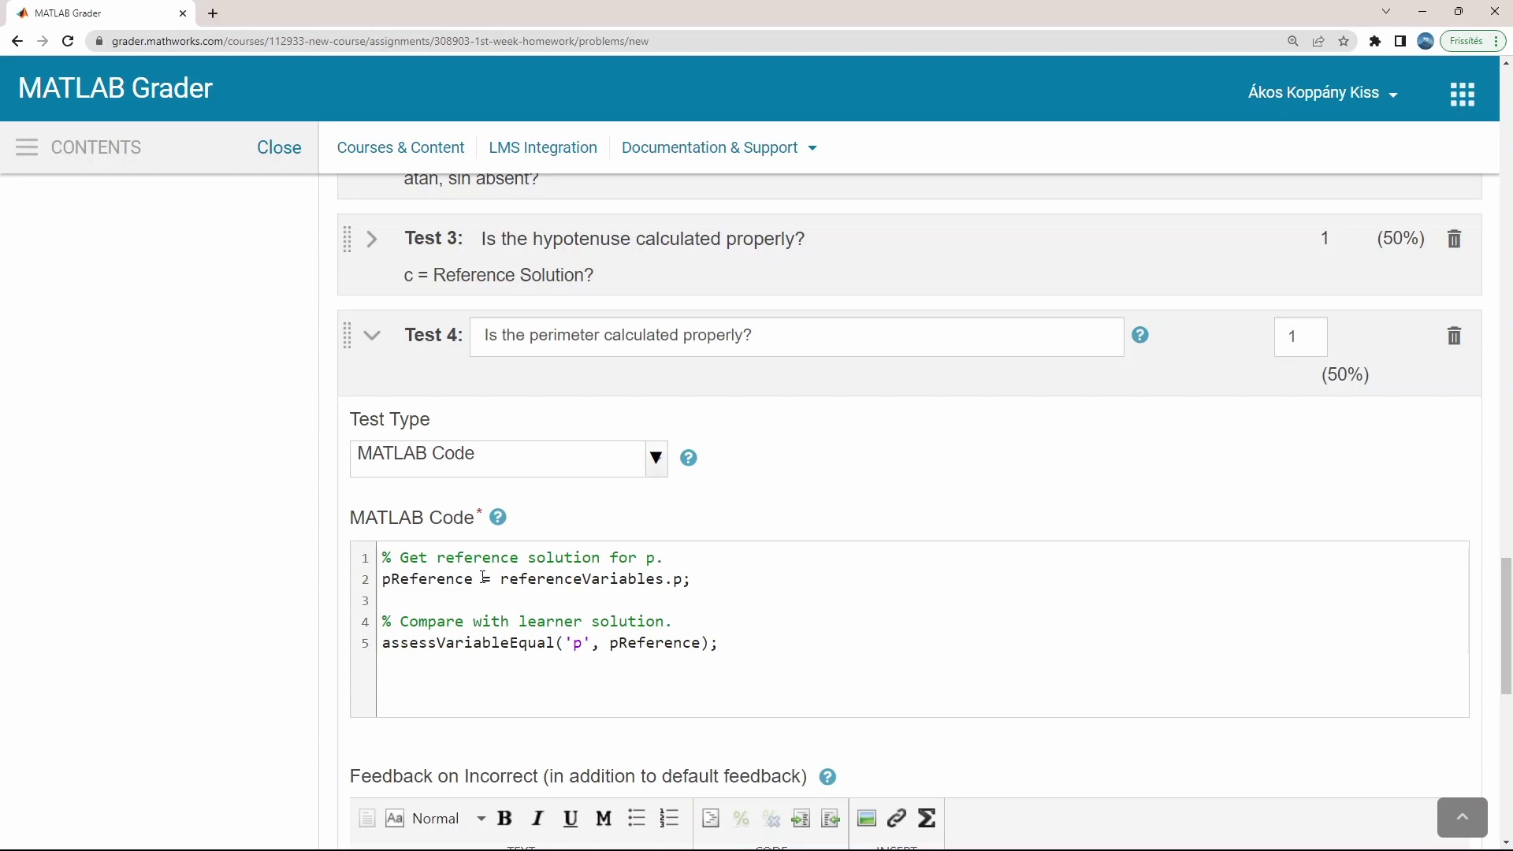
- Collapse Test 4 and expand Test 1 to review its graph_triangle(a, b, c) pretest settings
click(459, 388)
scroll(459, 414, up, 5)
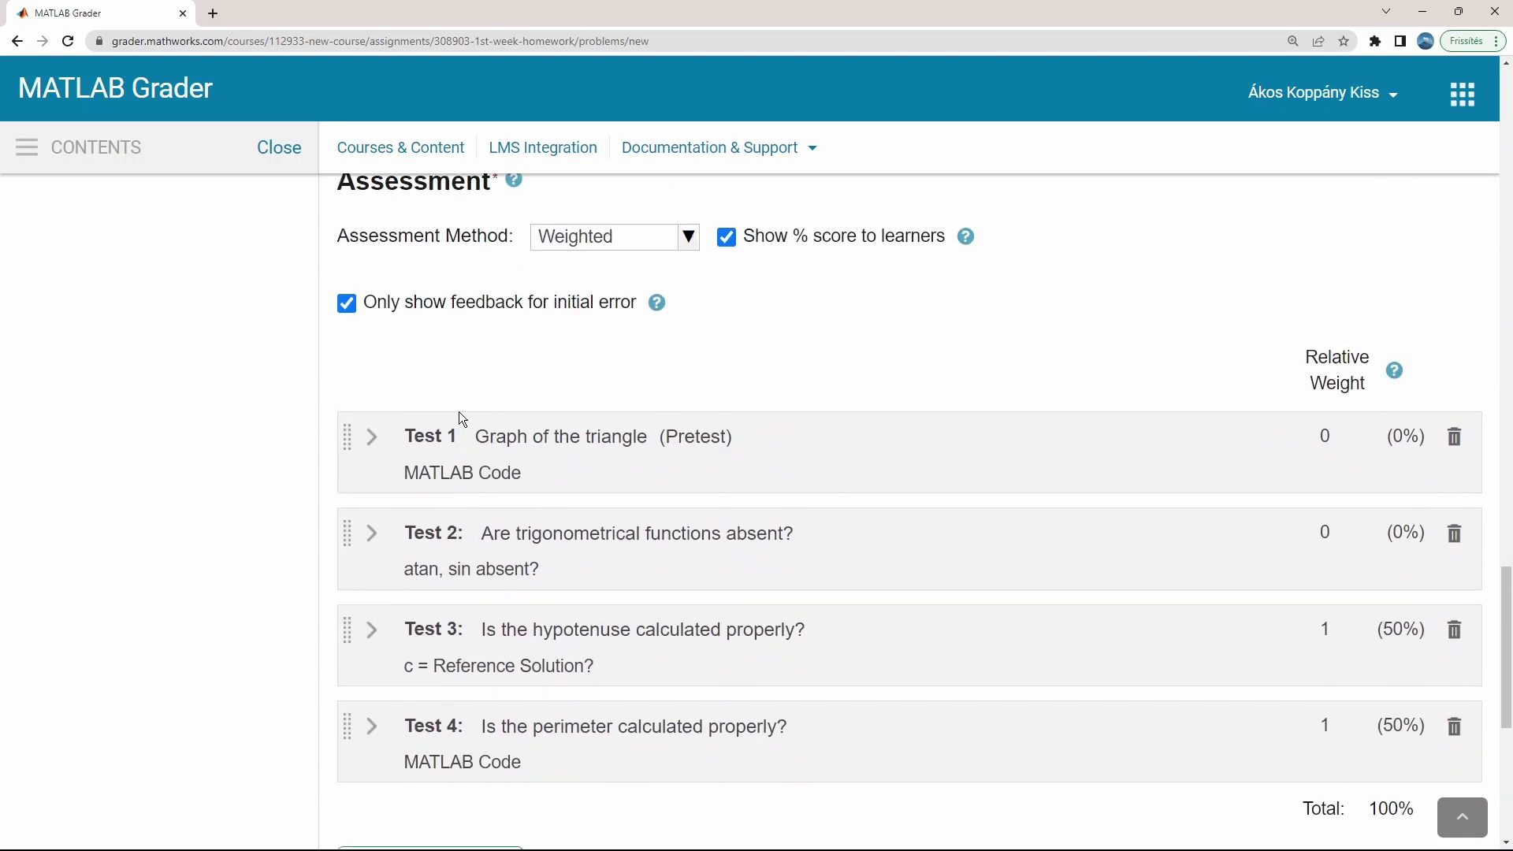
click(373, 441)
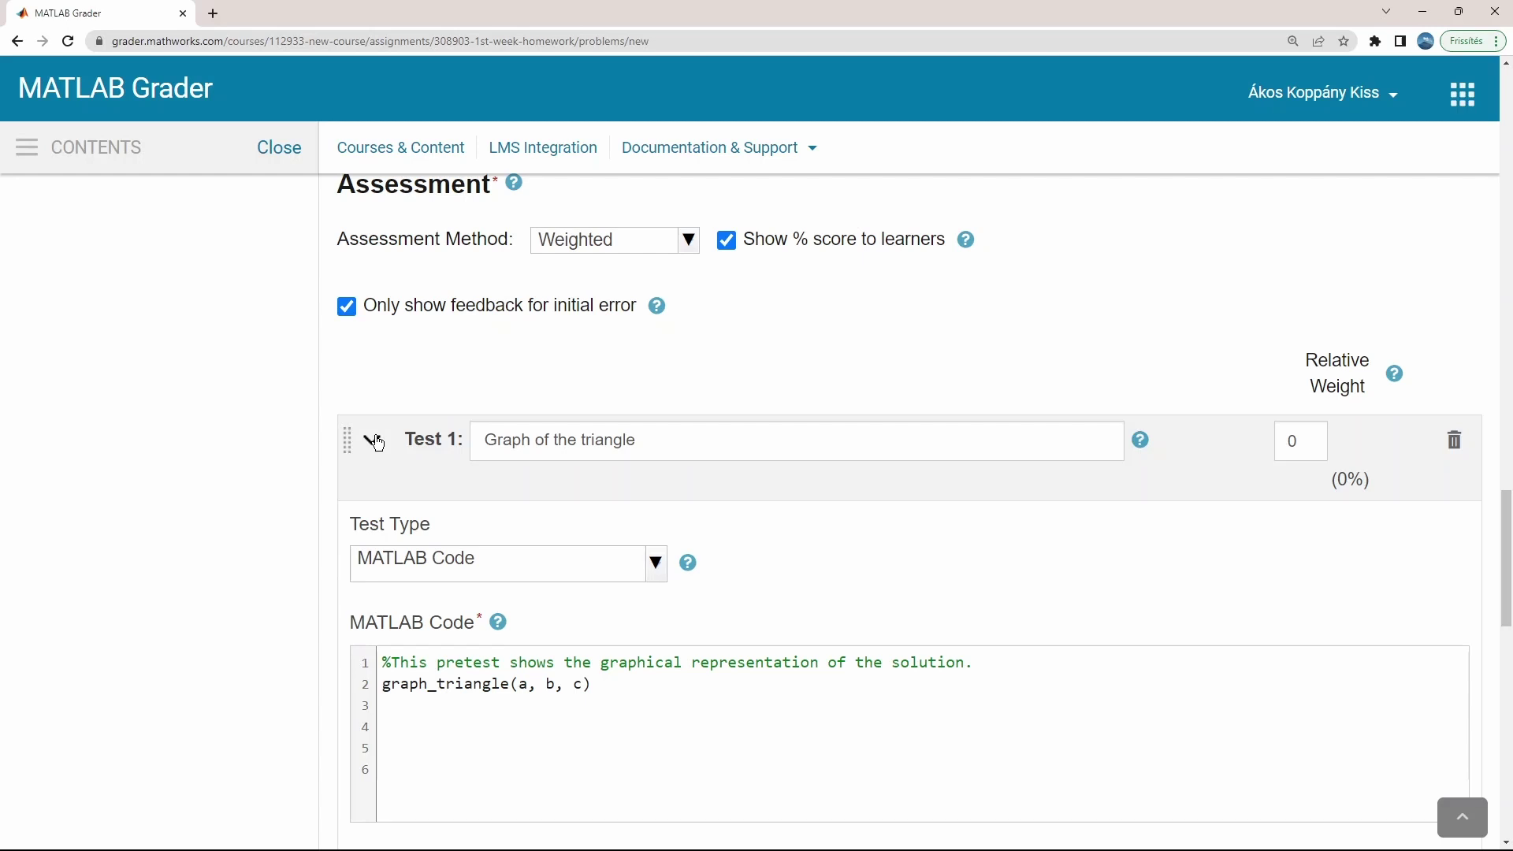
scroll(375, 443, down, 3)
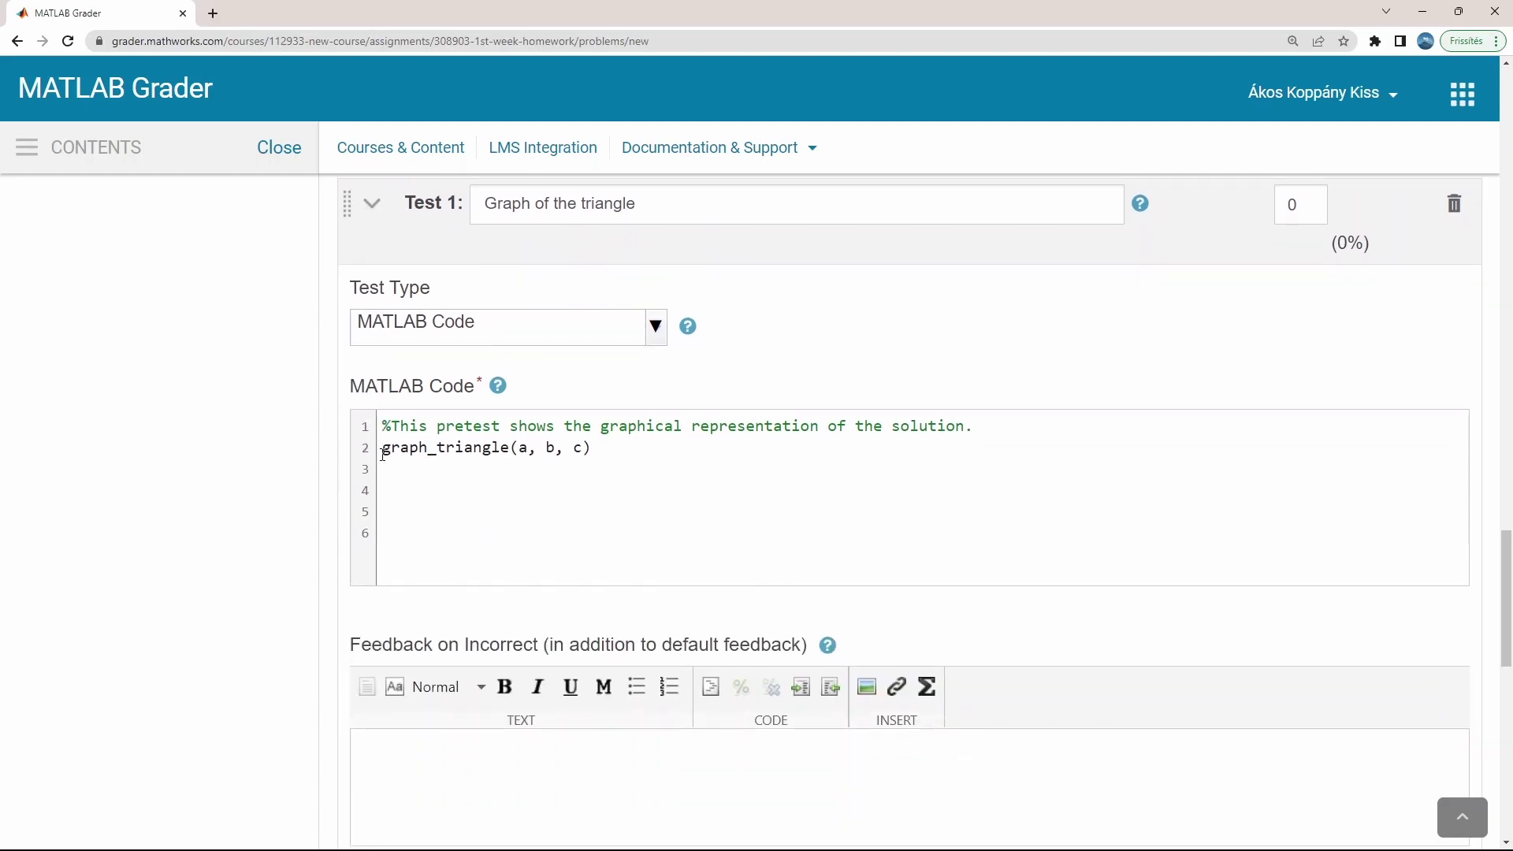
scroll(378, 445, down, 4)
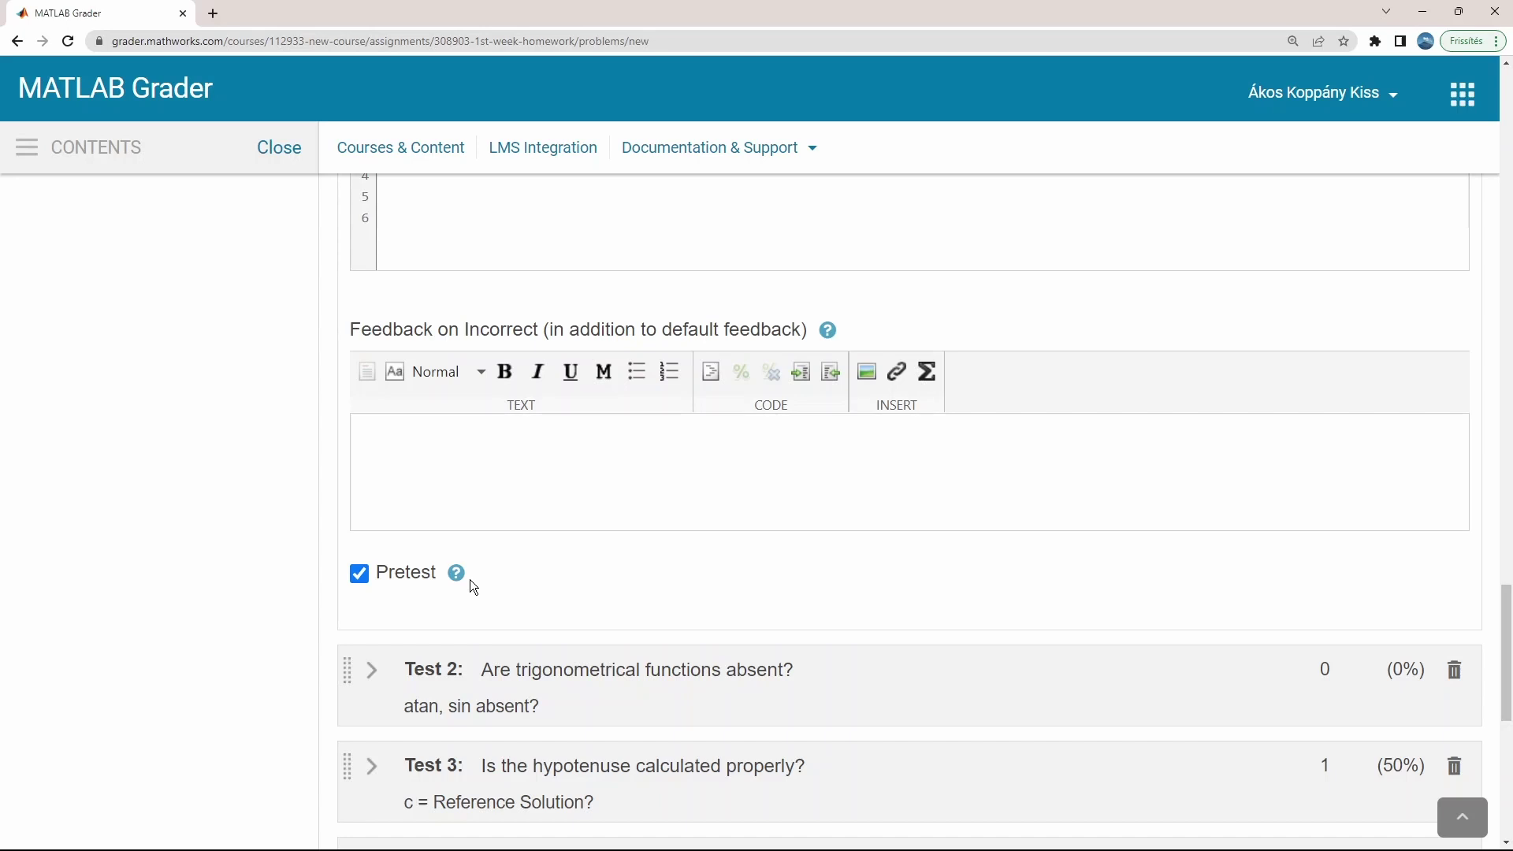
scroll(527, 452, up, 4)
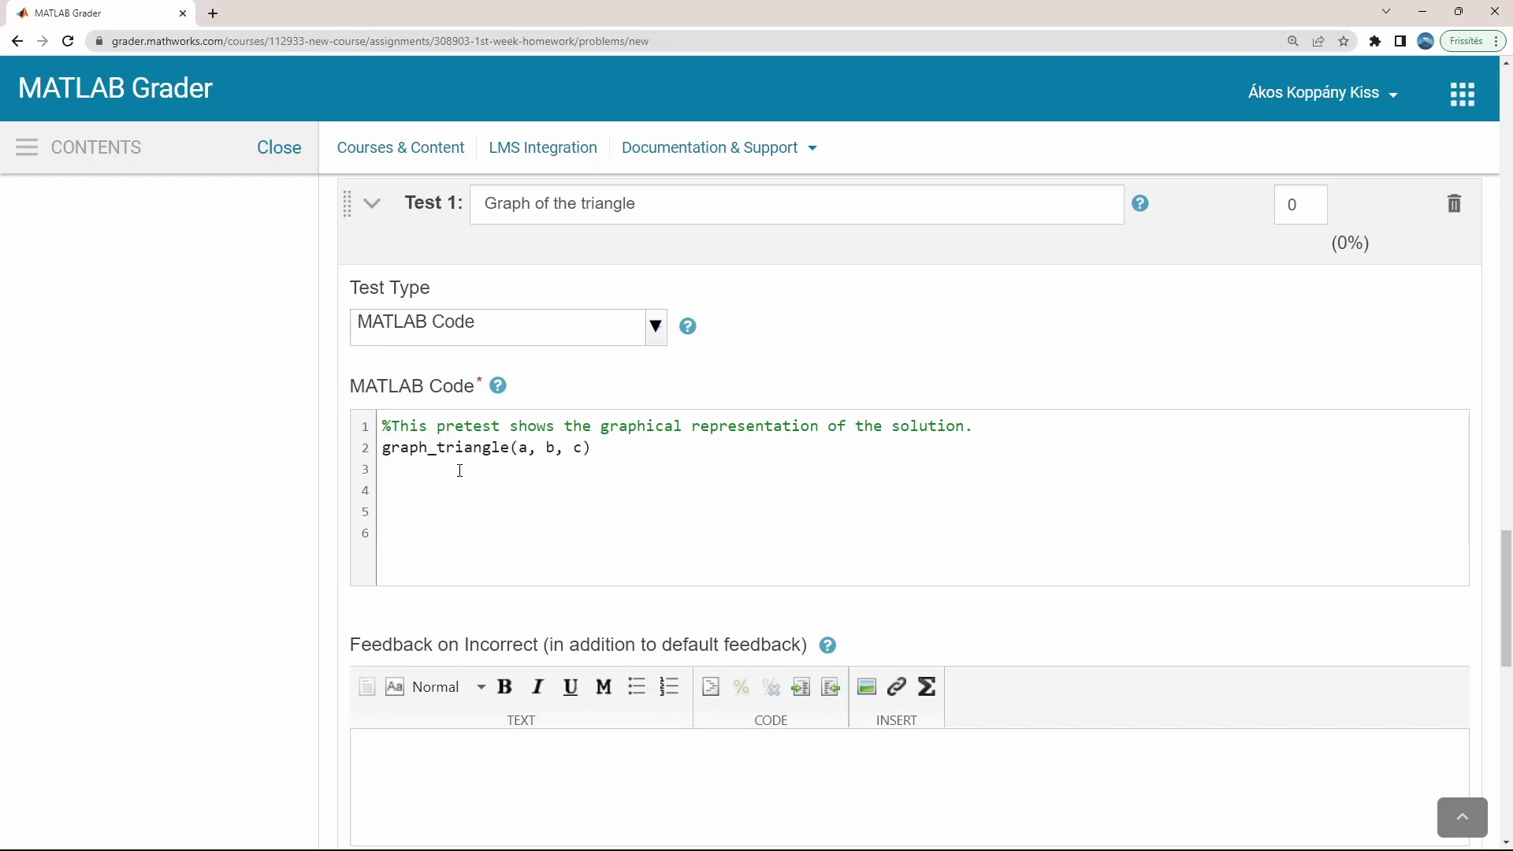
- Review the code and four tests, then save Pythagorean theorem - DEMO as a draft
scroll(459, 470, up, 15)
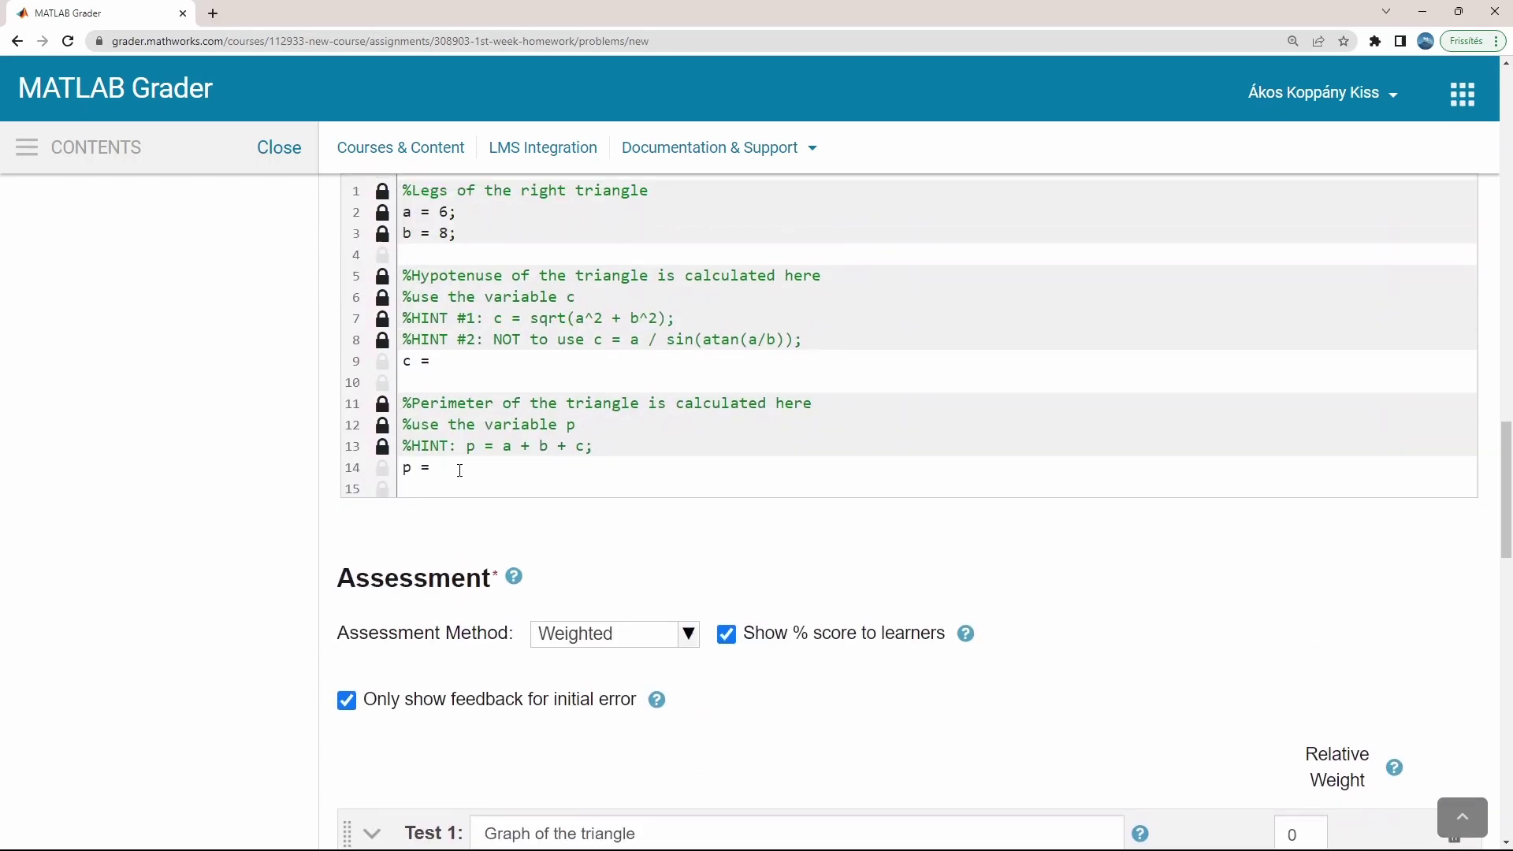
scroll(360, 432, up, 1)
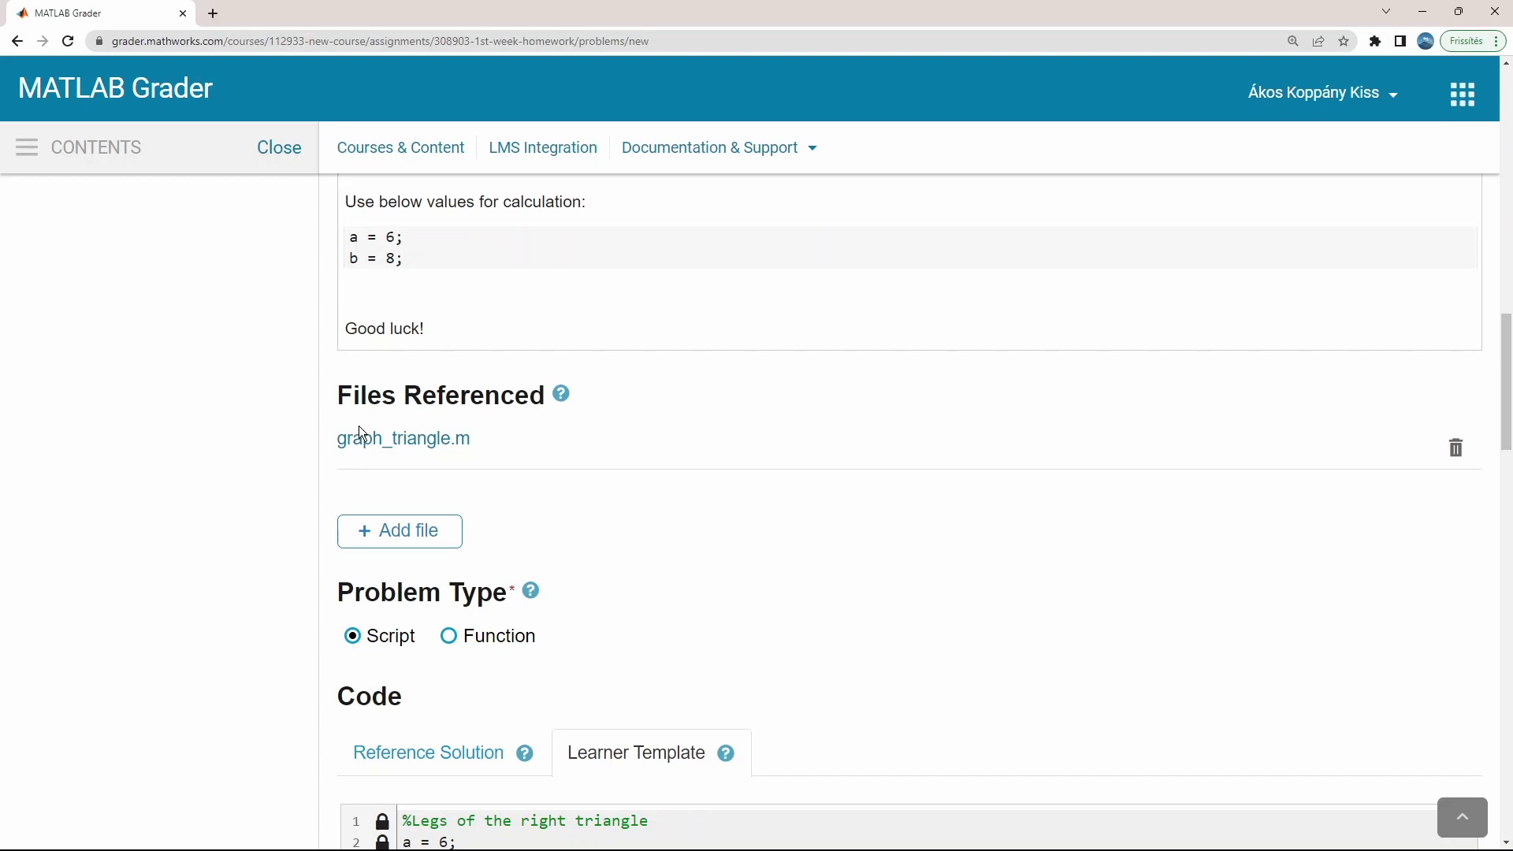
scroll(756, 539, down, 10)
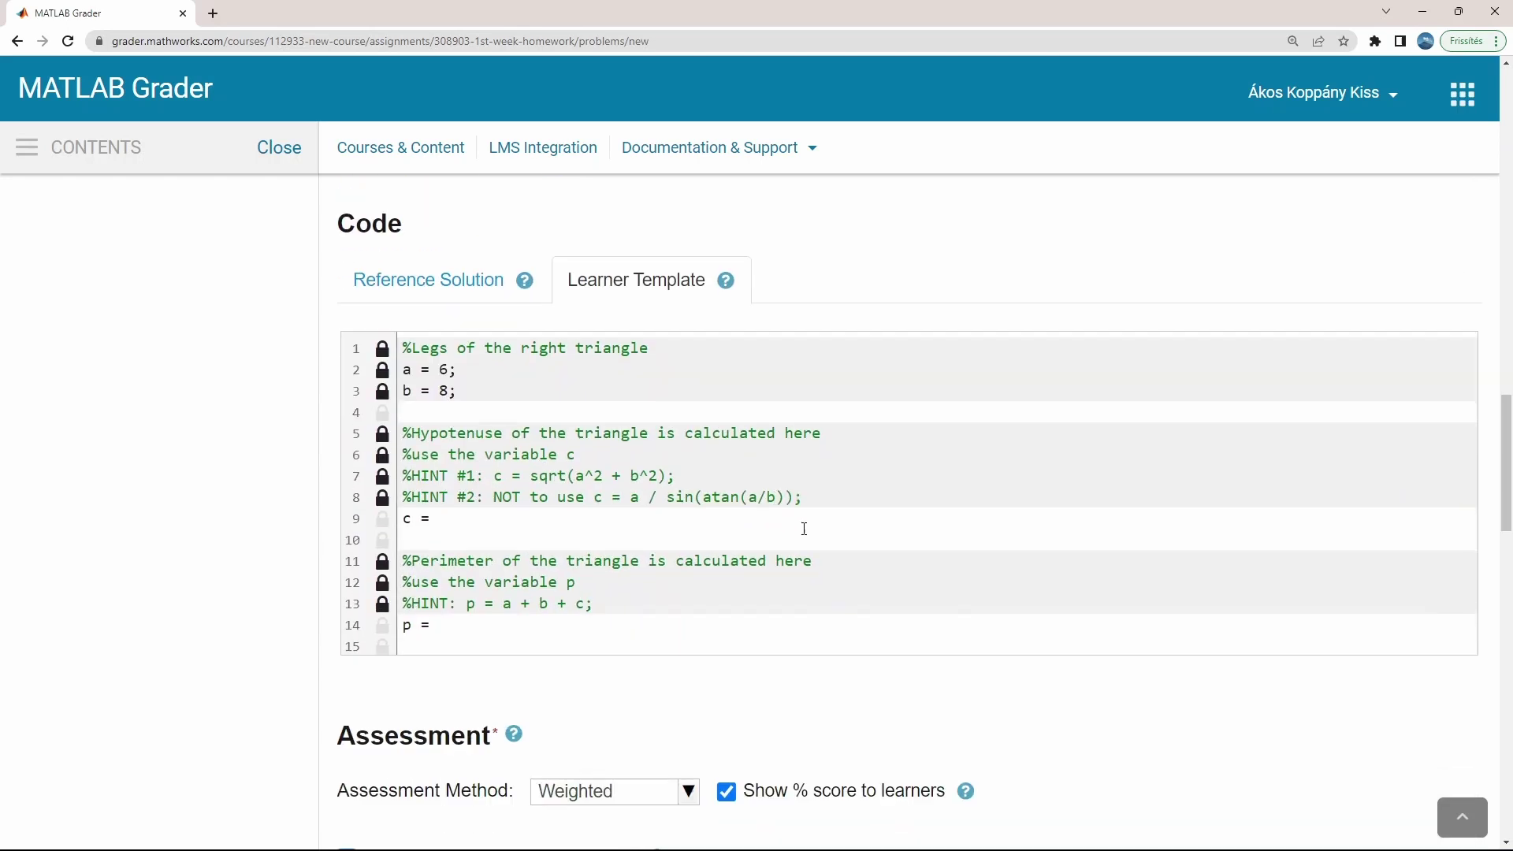
scroll(840, 538, down, 10)
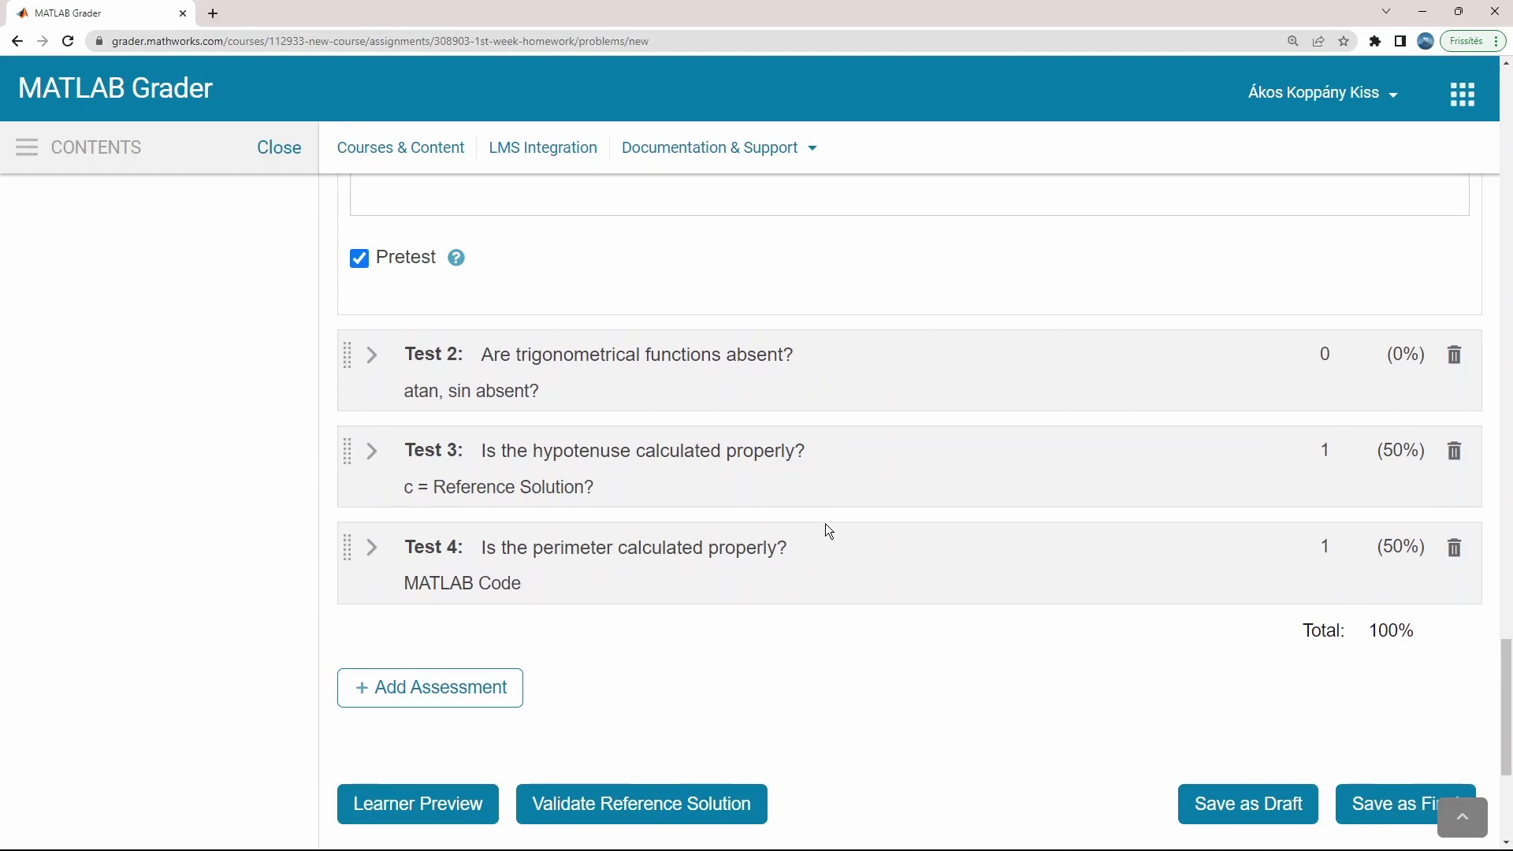
scroll(827, 527, down, 1)
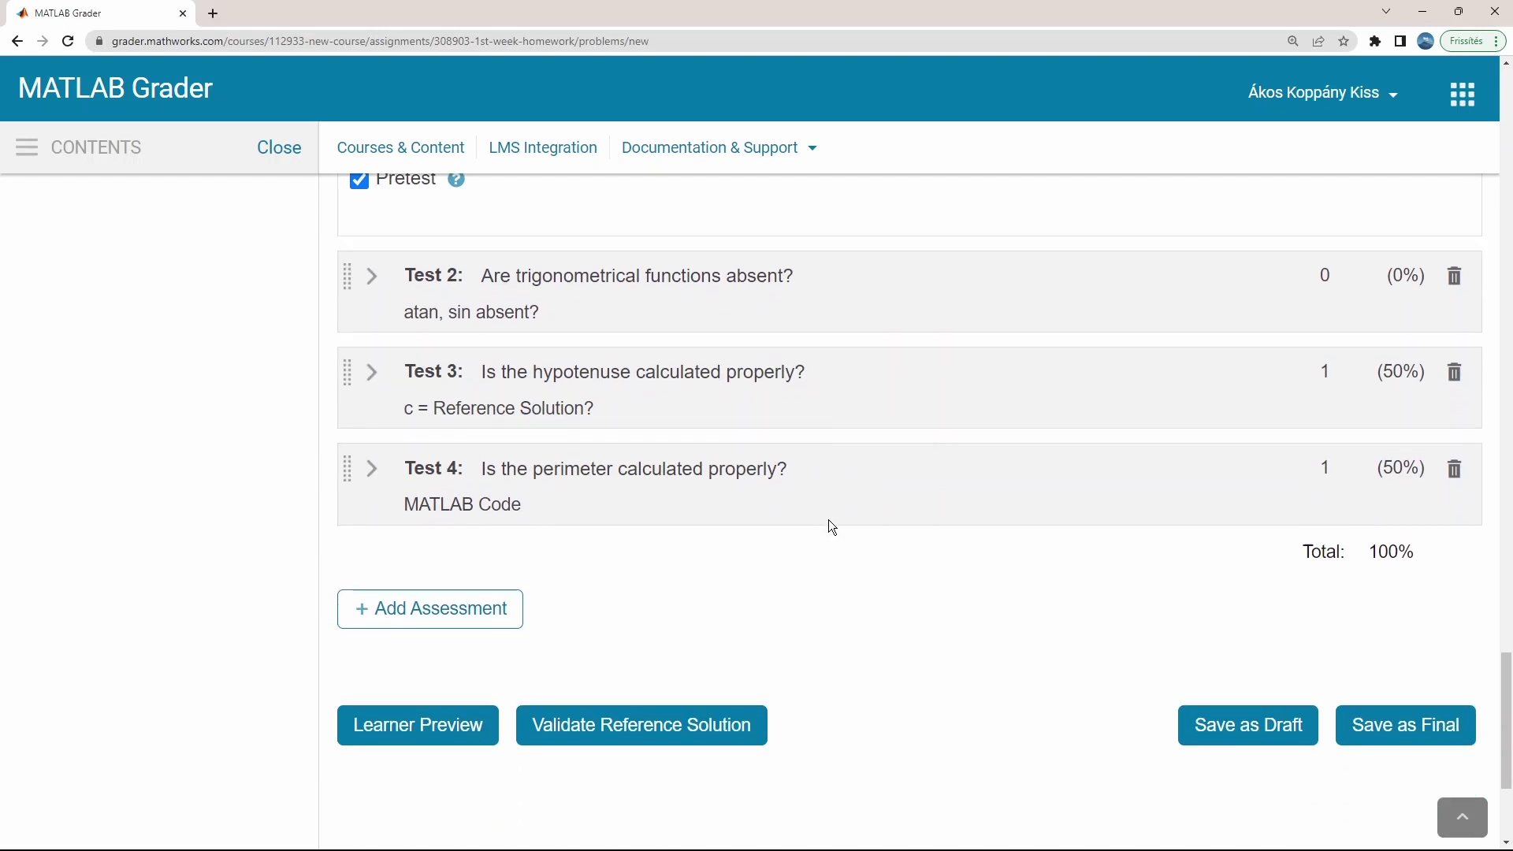
click(1194, 717)
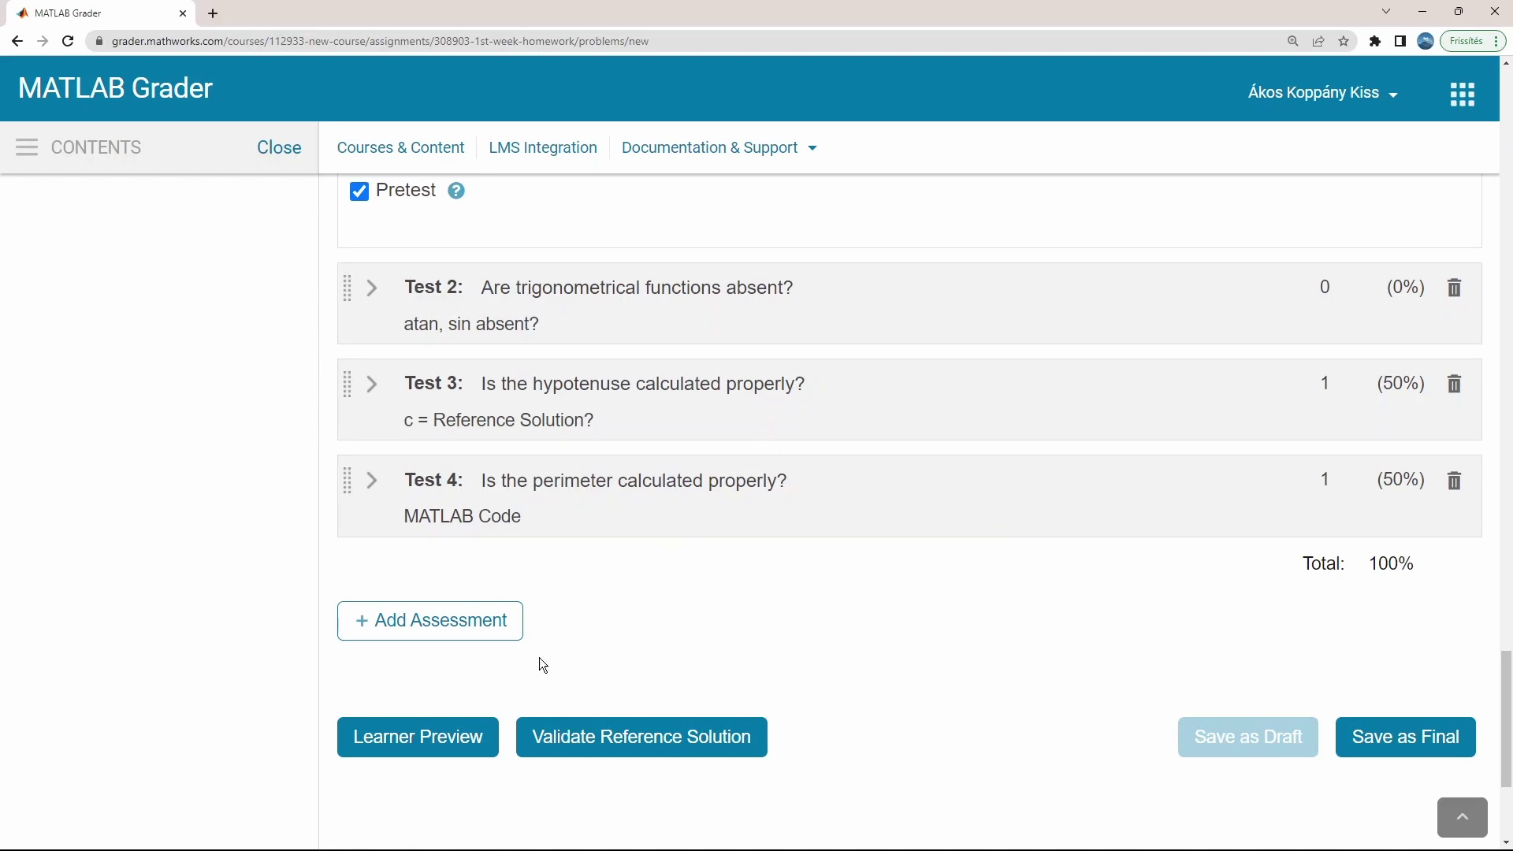
- Open the problem in Learner Preview
click(399, 738)
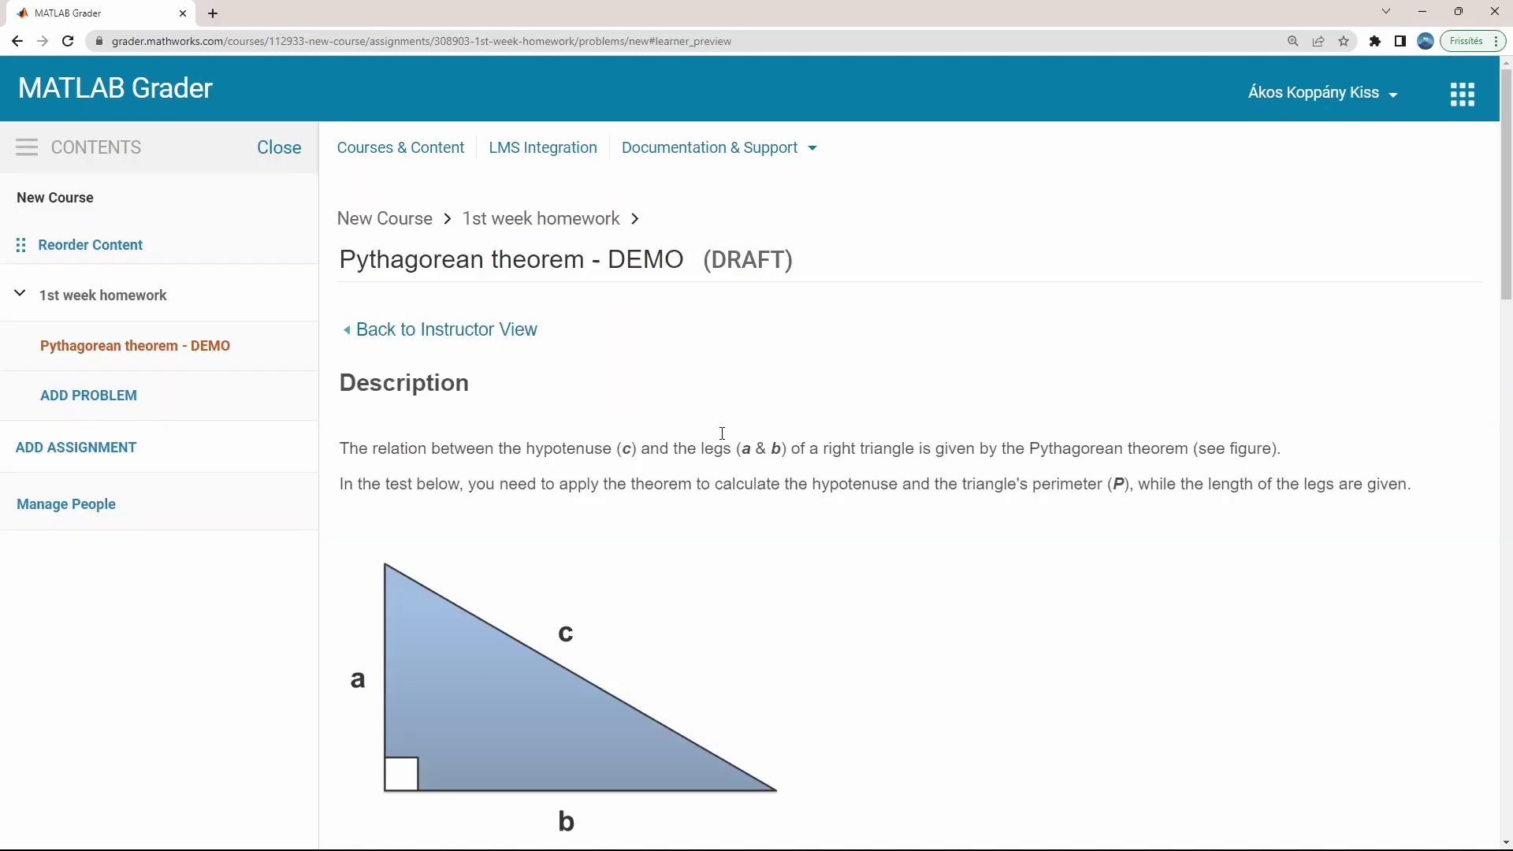
scroll(728, 443, down, 5)
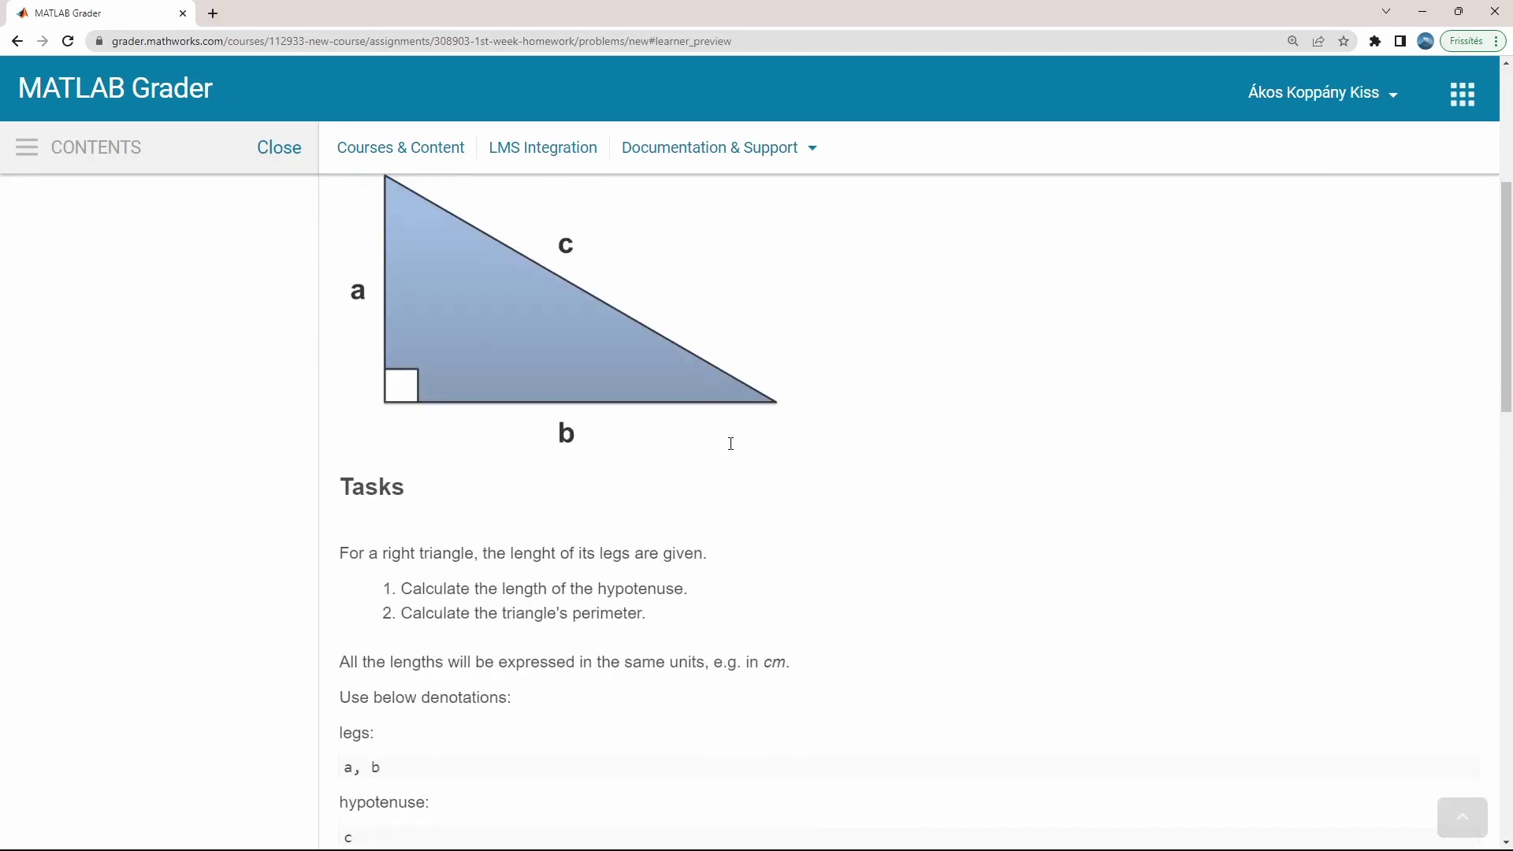
scroll(724, 440, down, 5)
scroll(680, 444, down, 3)
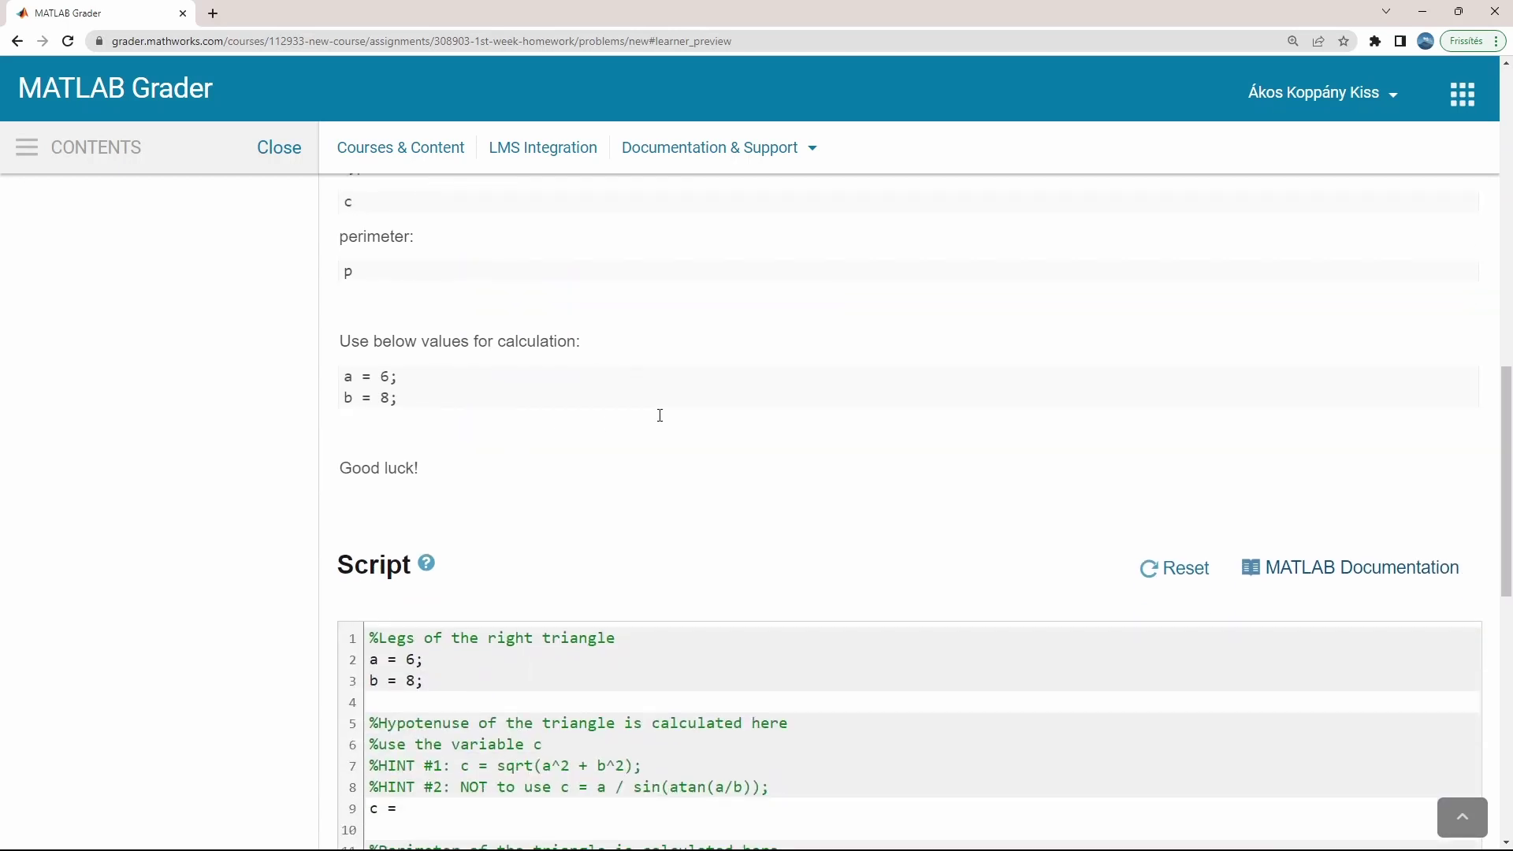
scroll(660, 416, down, 3)
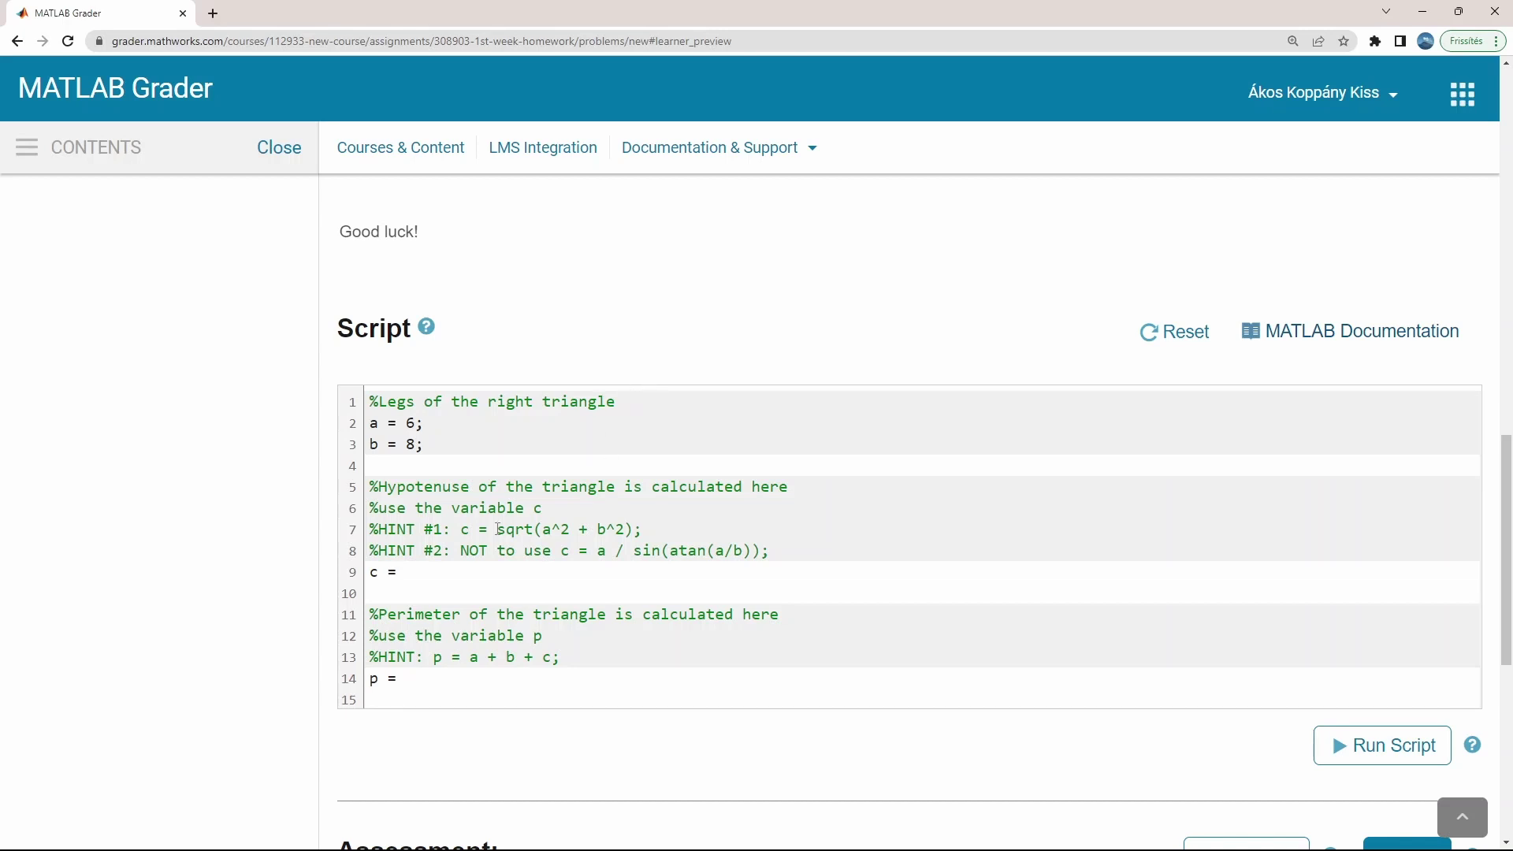
- Complete the script with c = sqrt(a^2 + b^2) and p = 9999999
drag(497, 529, 636, 530)
key(ctrl+c)
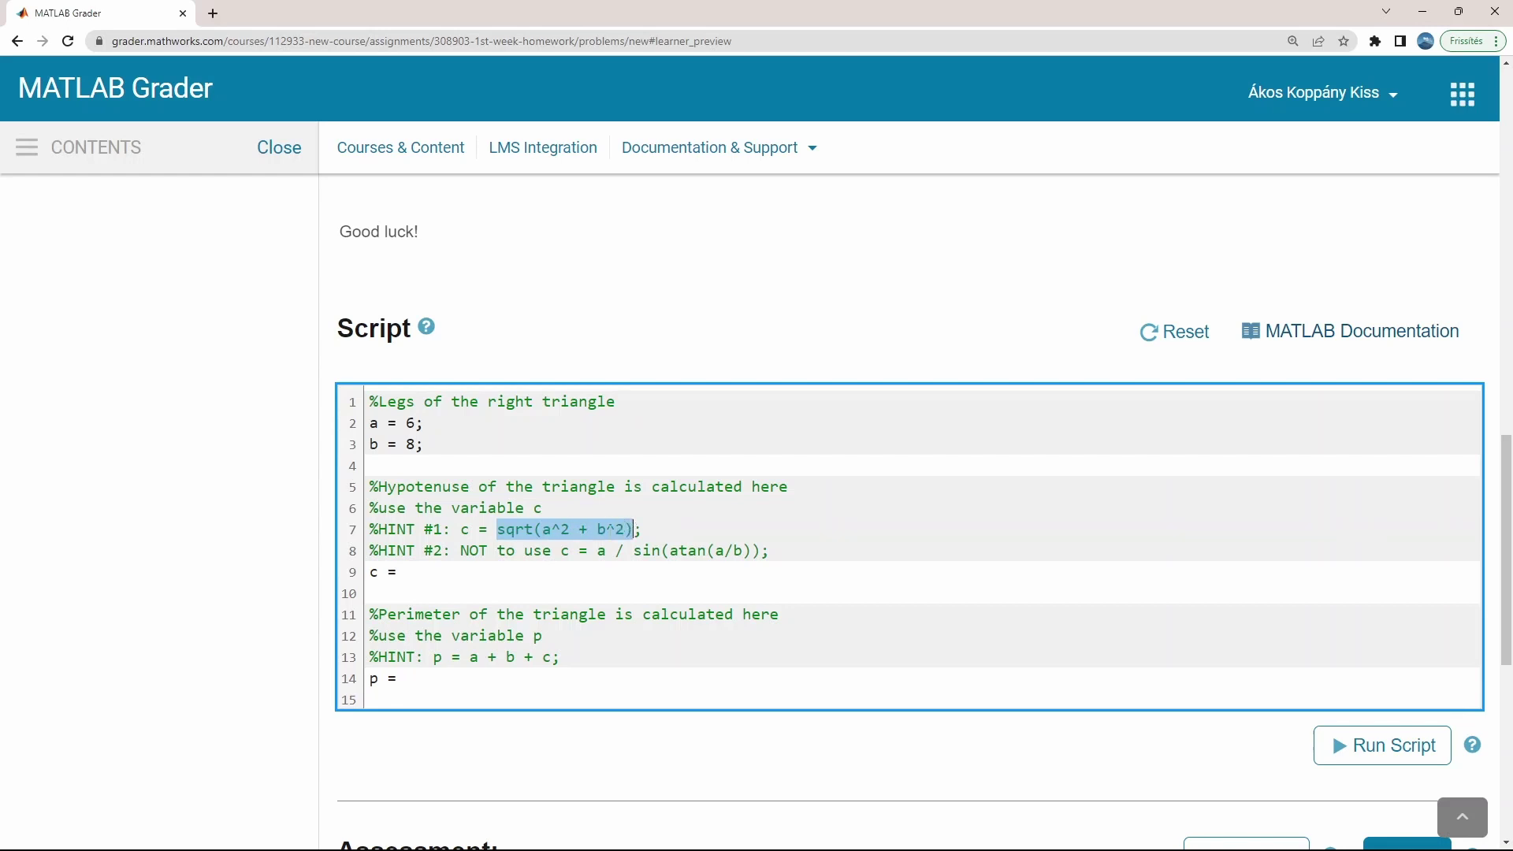
click(455, 576)
key(ctrl+v)
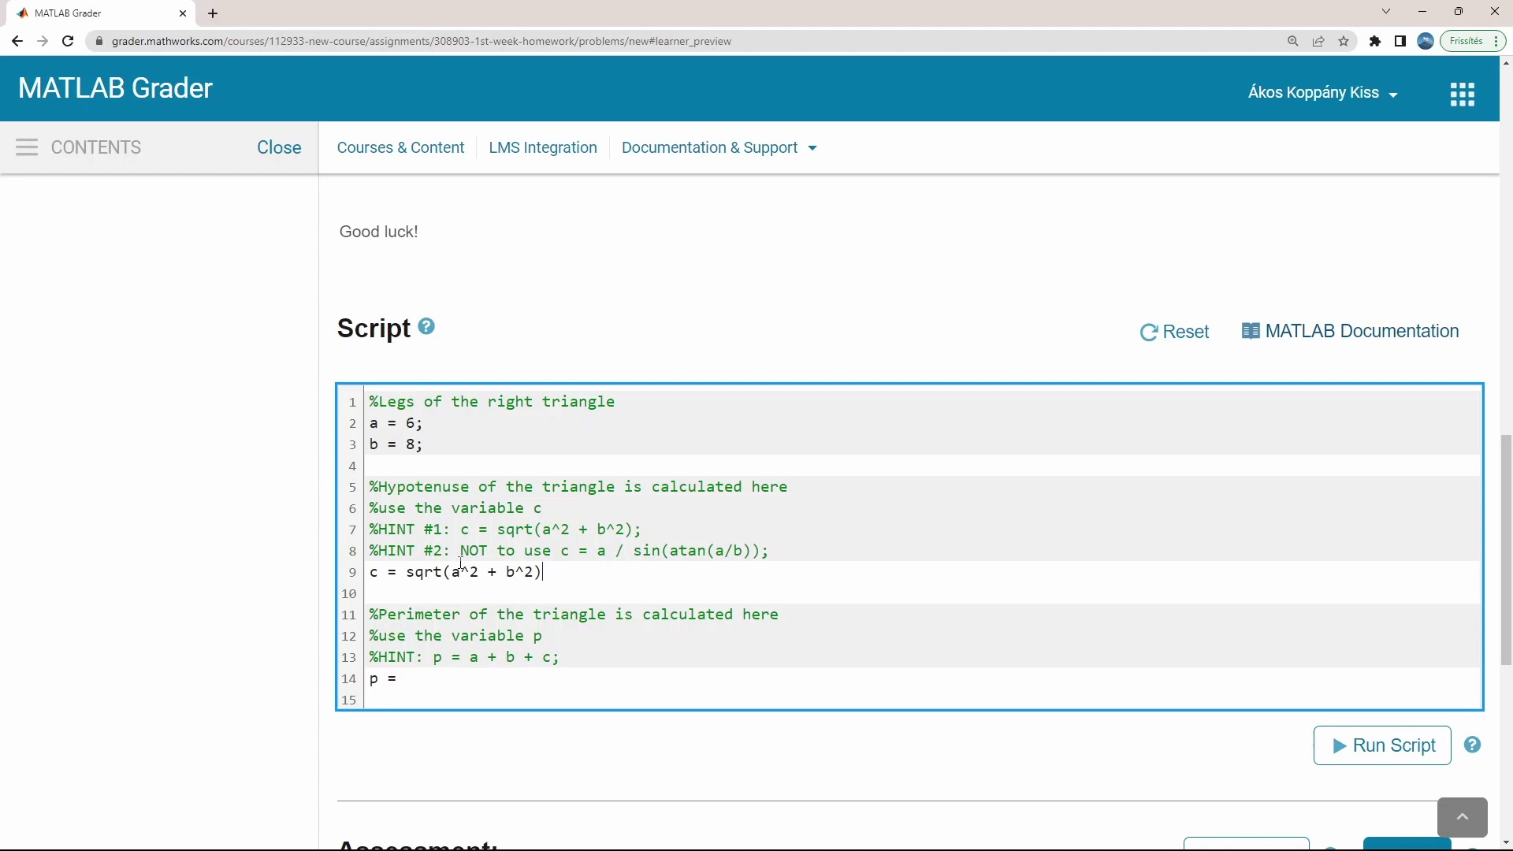
scroll(461, 564, down, 1)
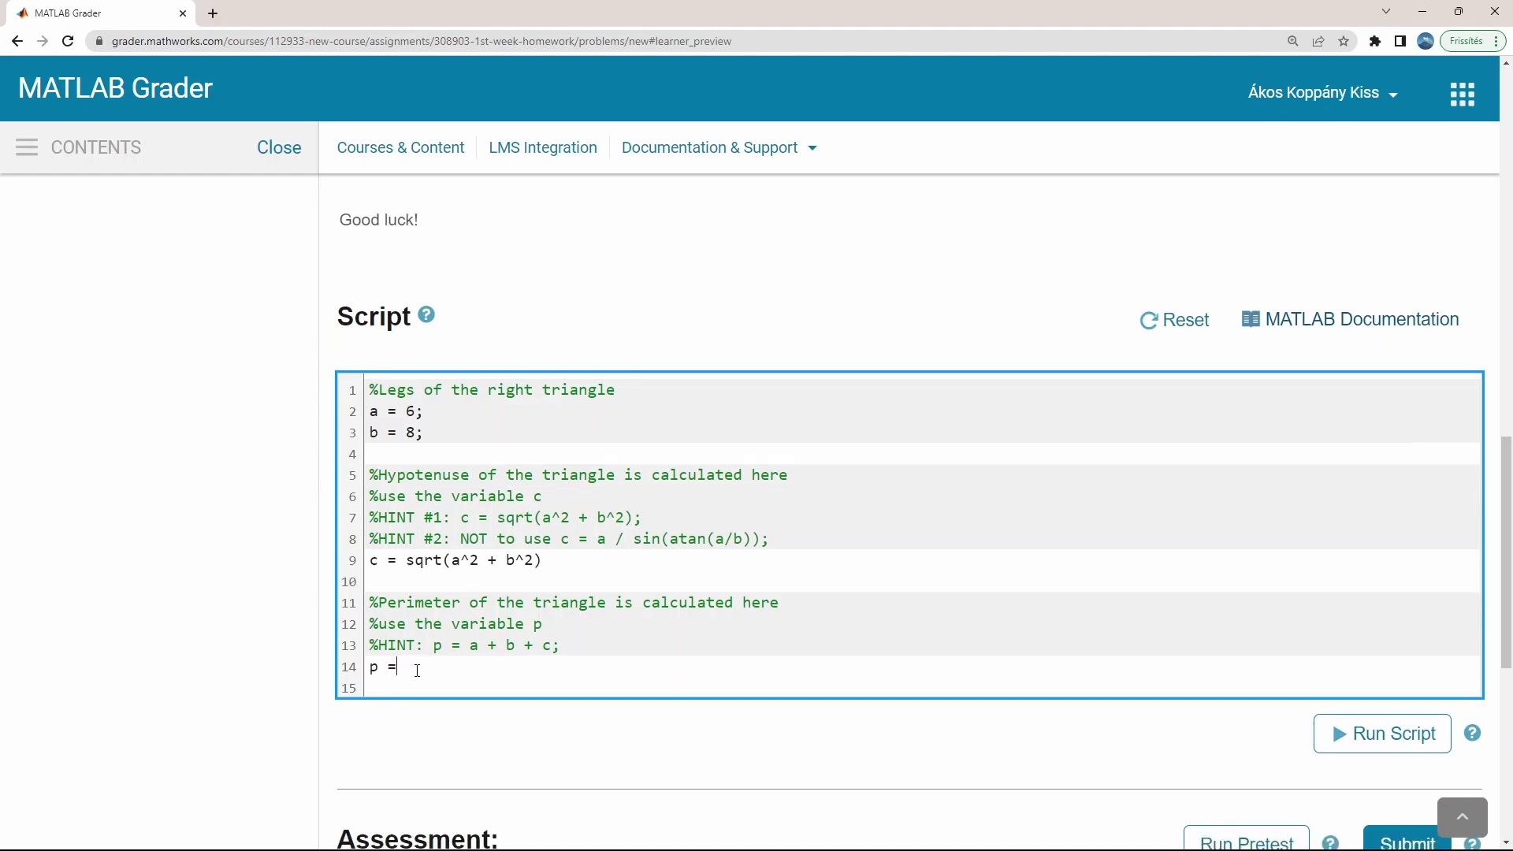
text(9999999)
scroll(735, 509, down, 2)
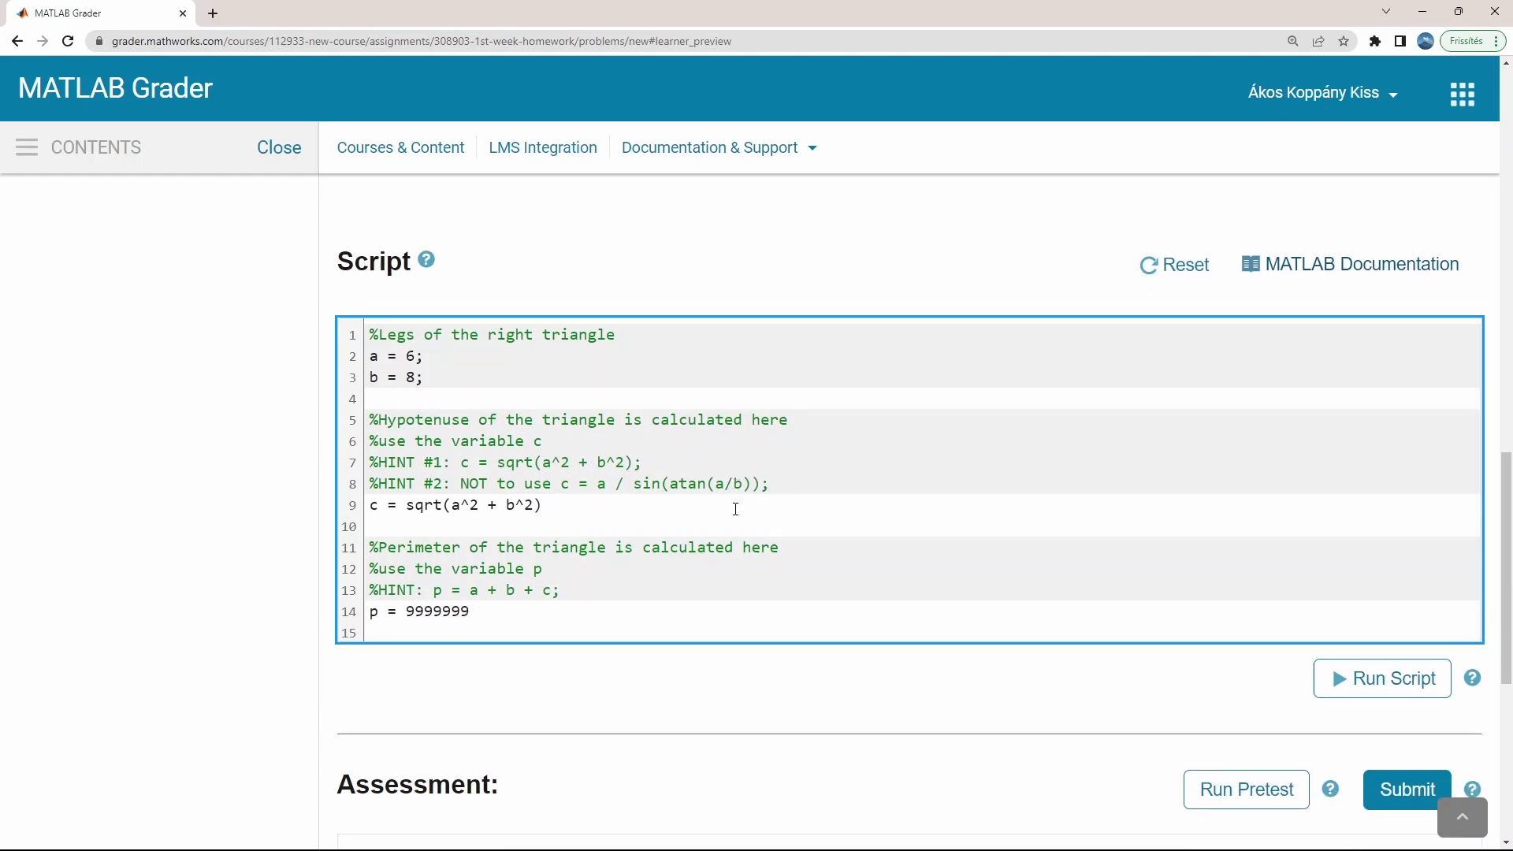
scroll(735, 509, down, 1)
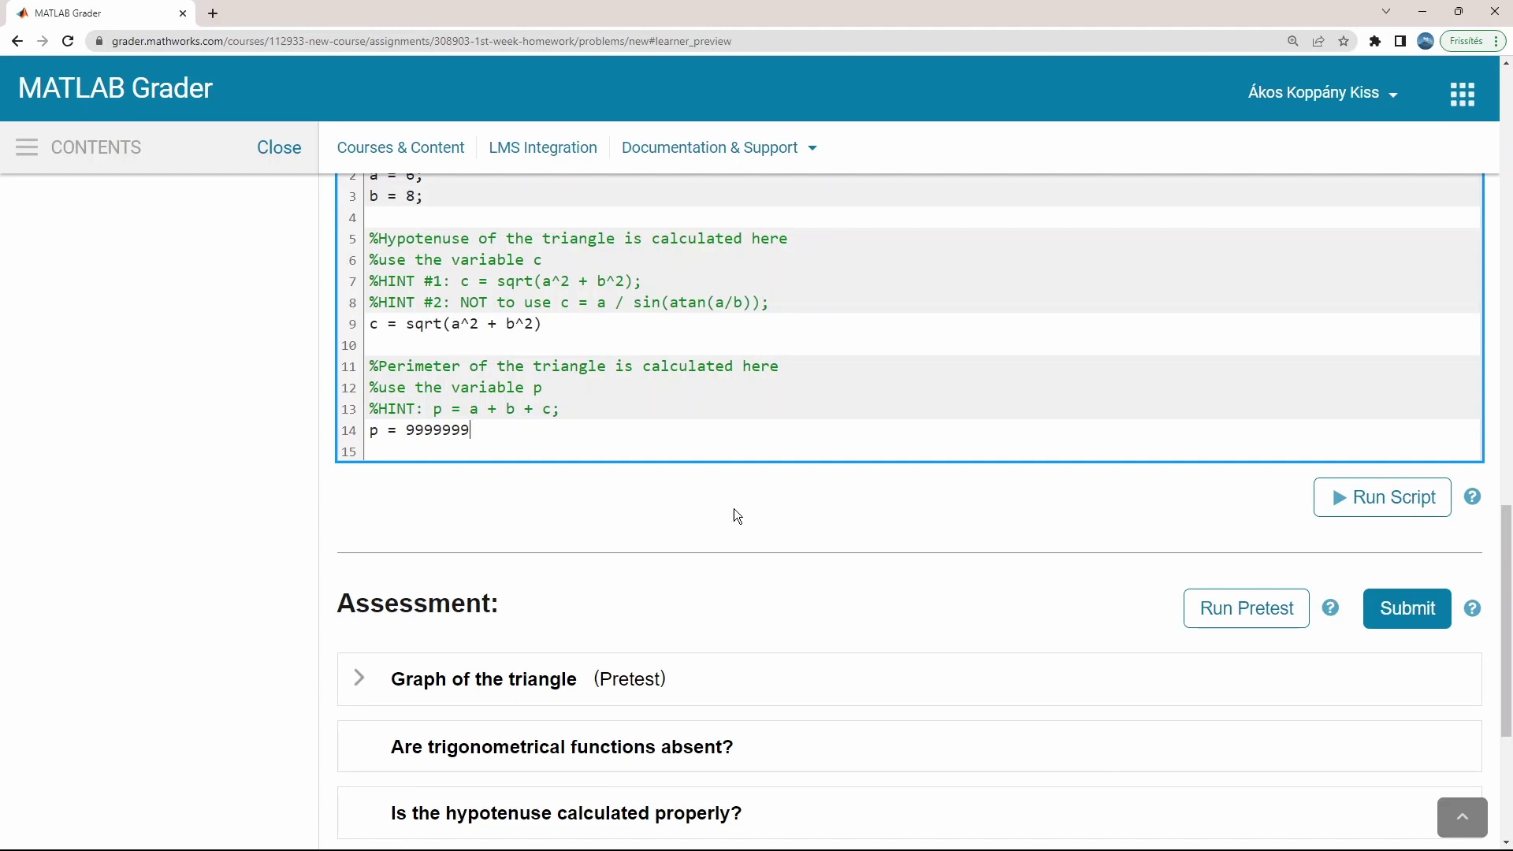
- Run the pretest, view the triangle figure, and submit, scoring 3 of 4 tests
click(1248, 608)
click(362, 623)
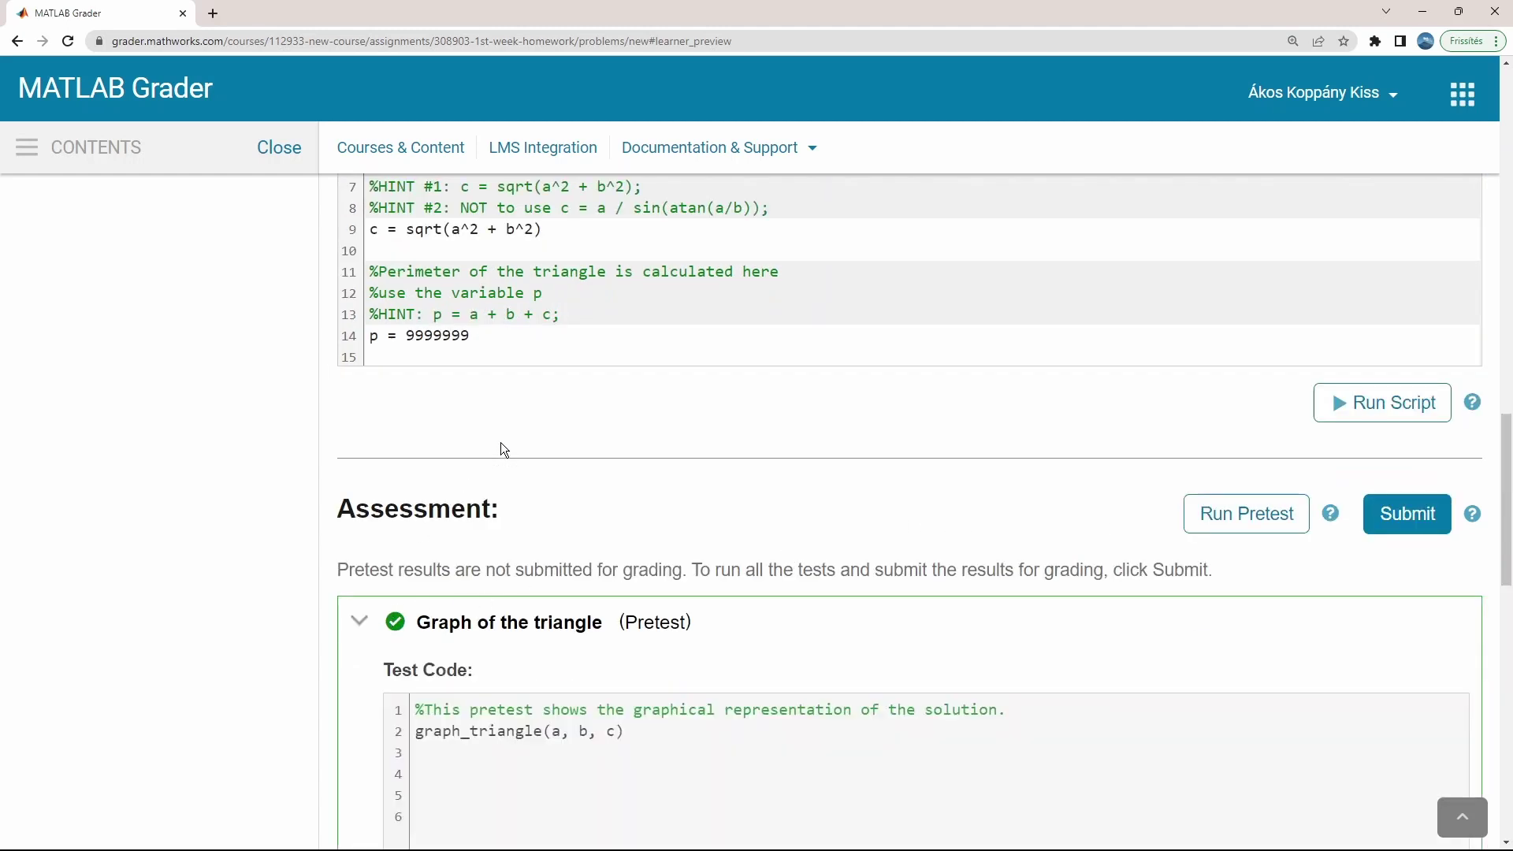
scroll(670, 280, down, 7)
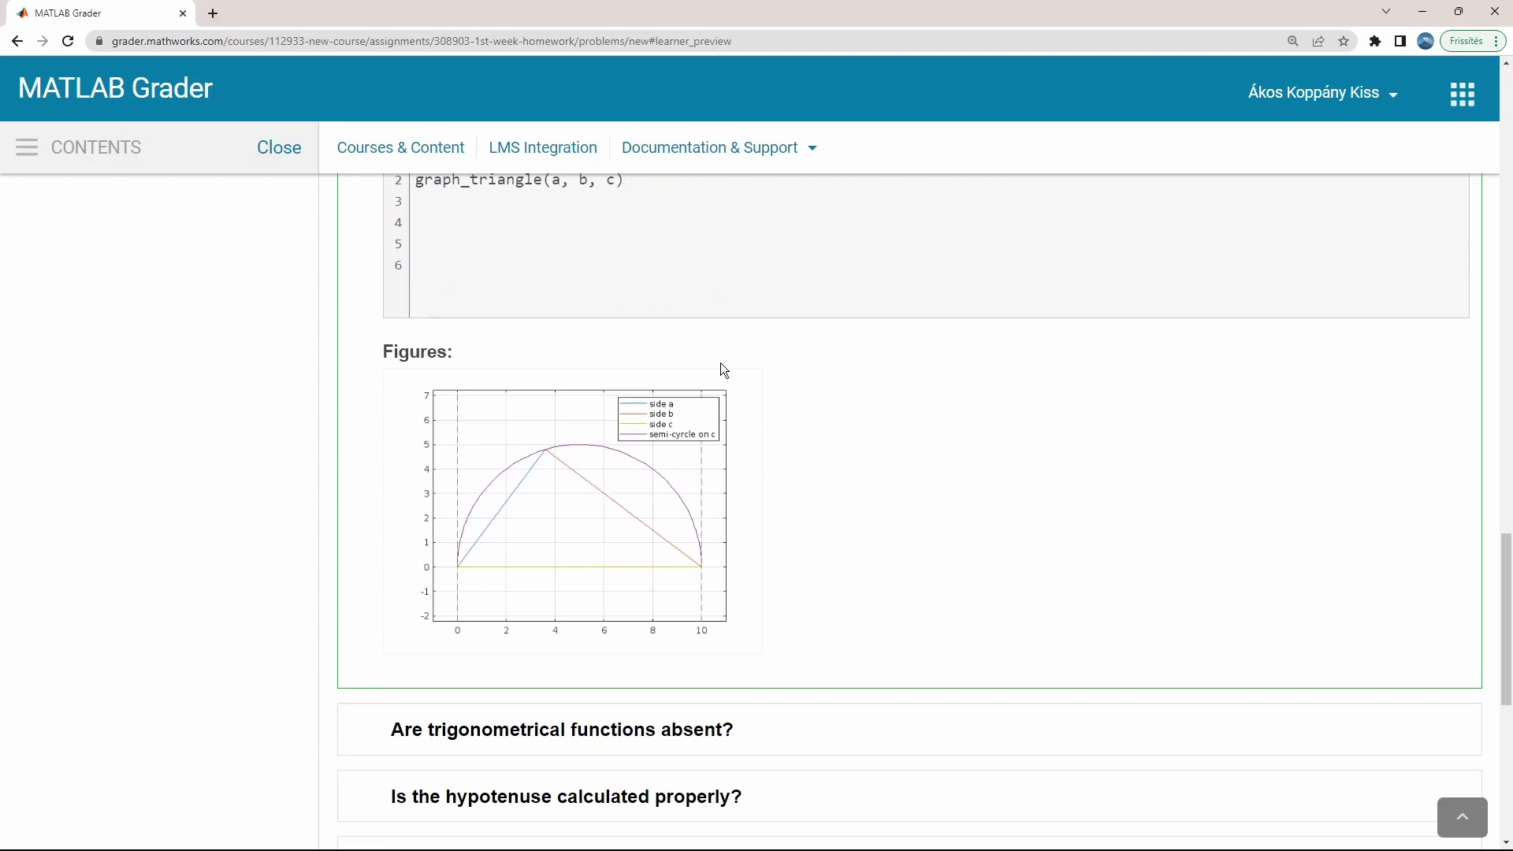
scroll(773, 395, up, 4)
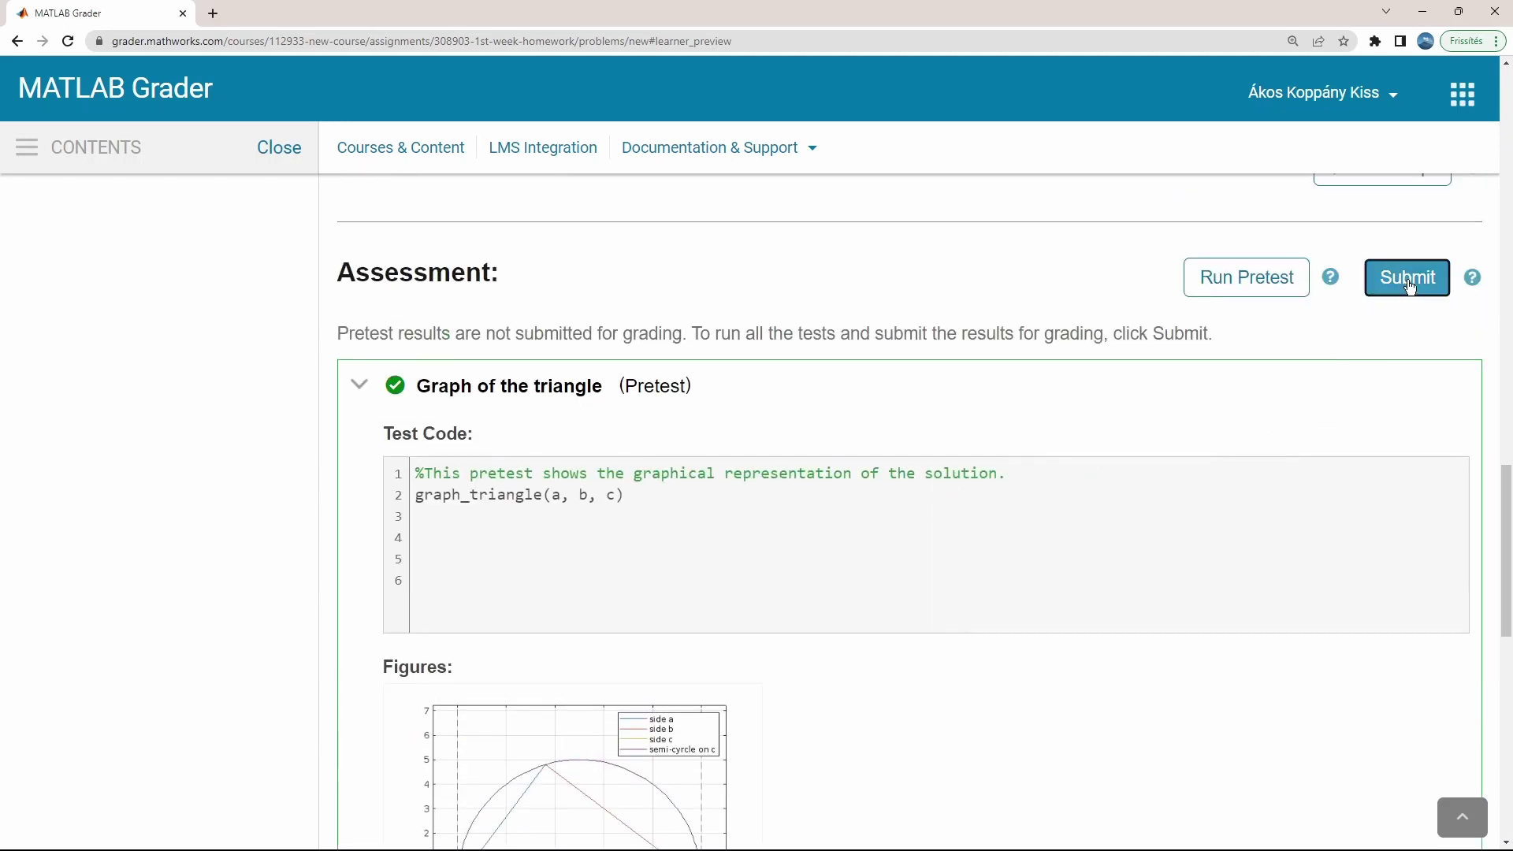
click(1408, 284)
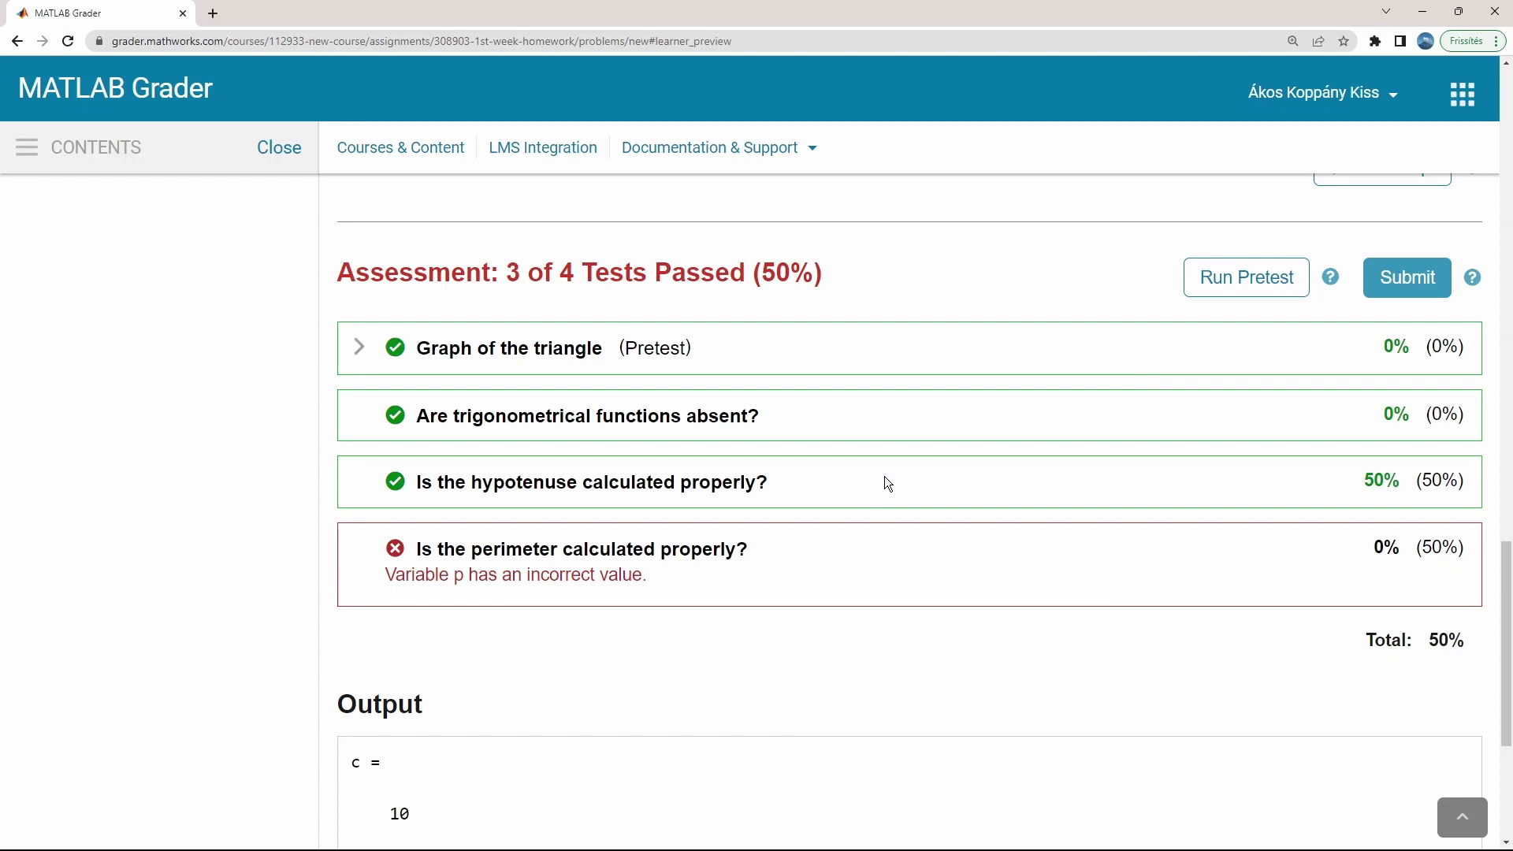
- Open New Course's Manage People page and keep Learner as the enrollment role
scroll(170, 622, up, 15)
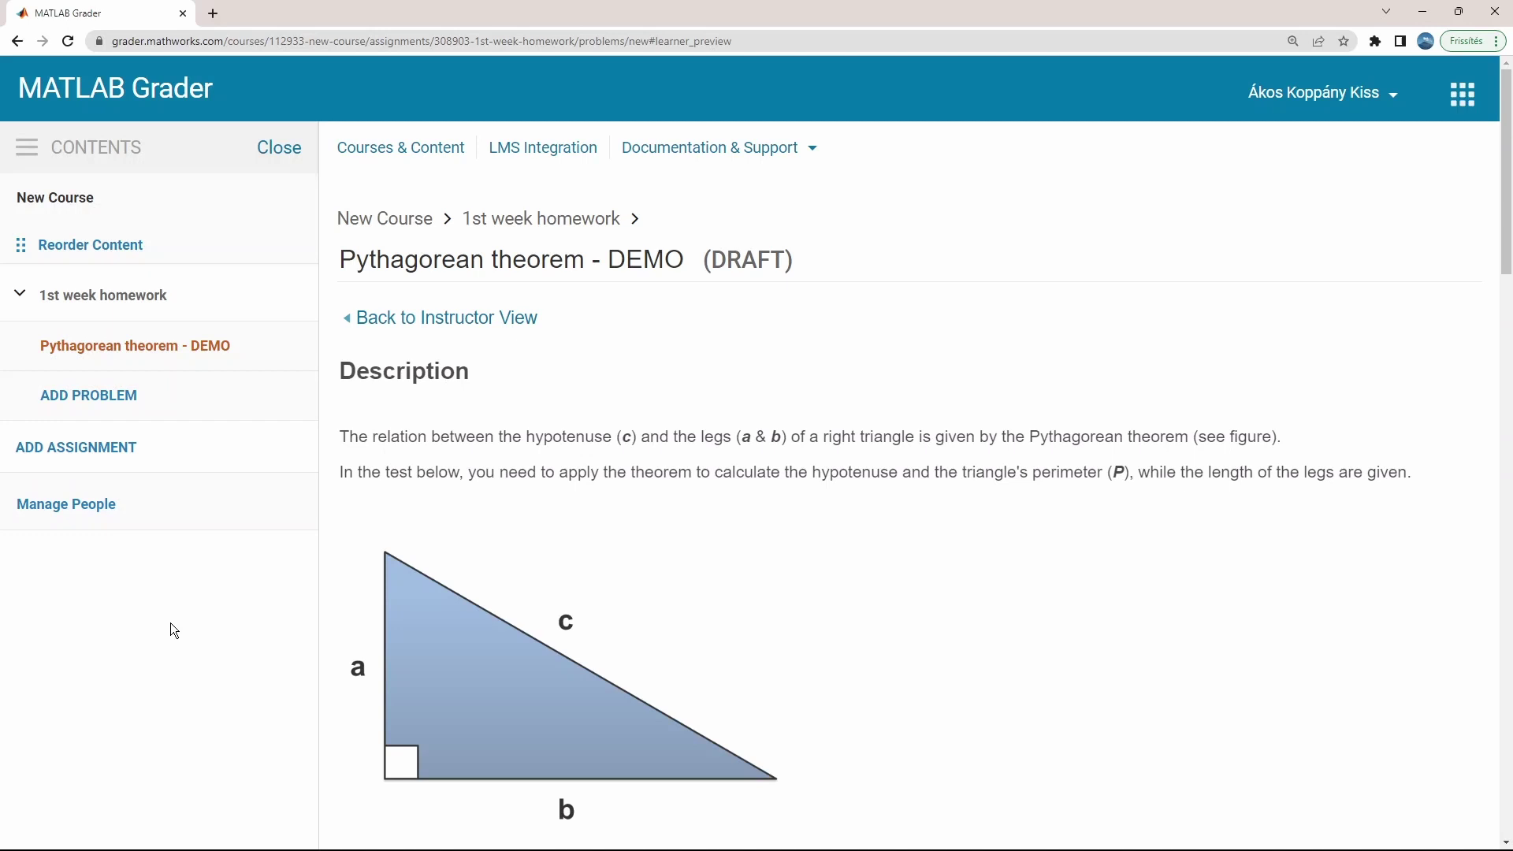
click(74, 508)
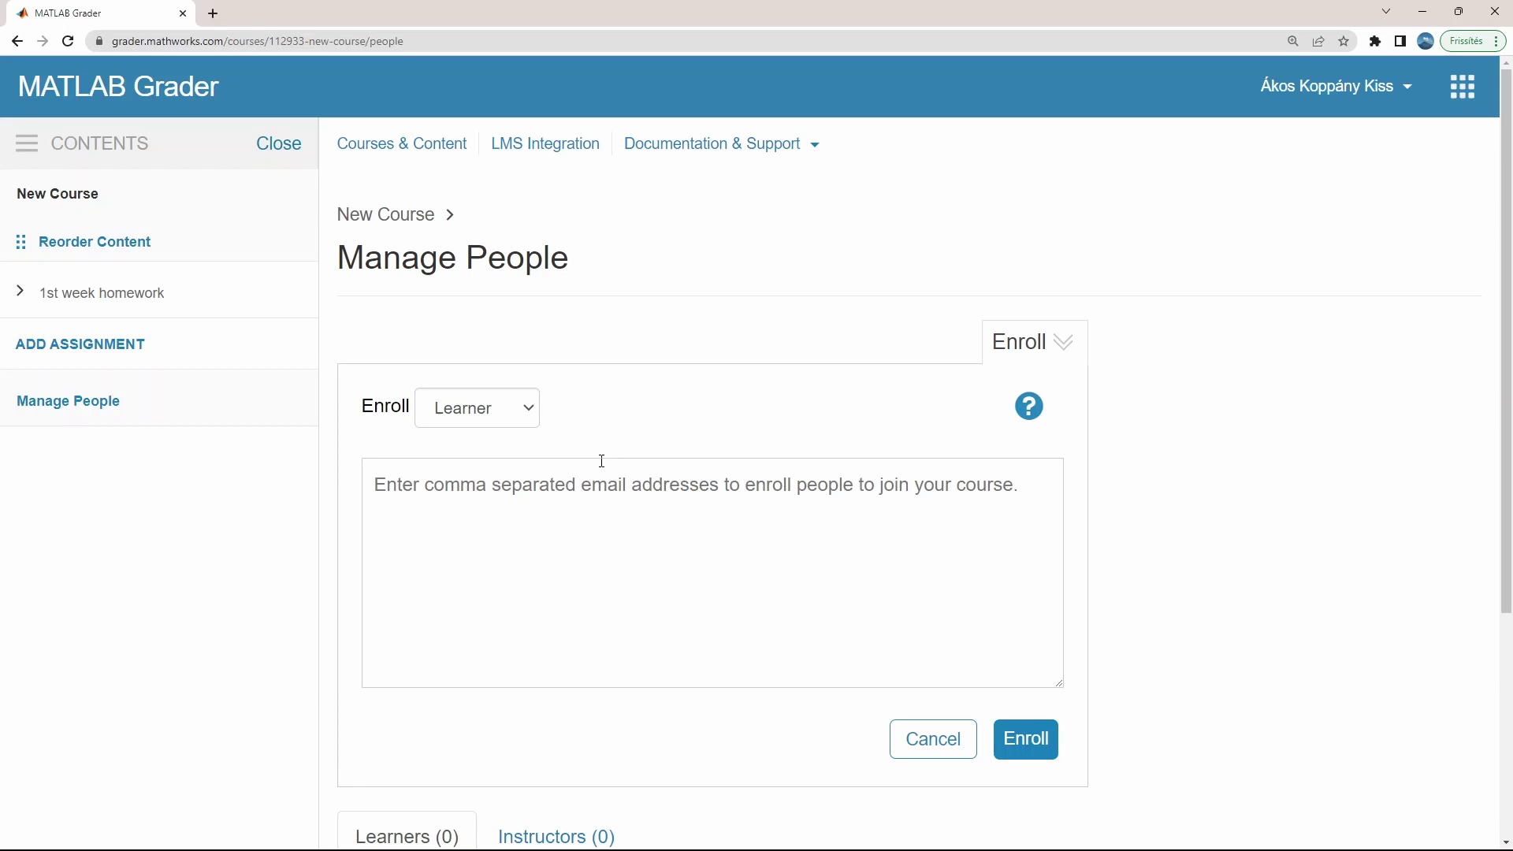
click(526, 417)
click(524, 408)
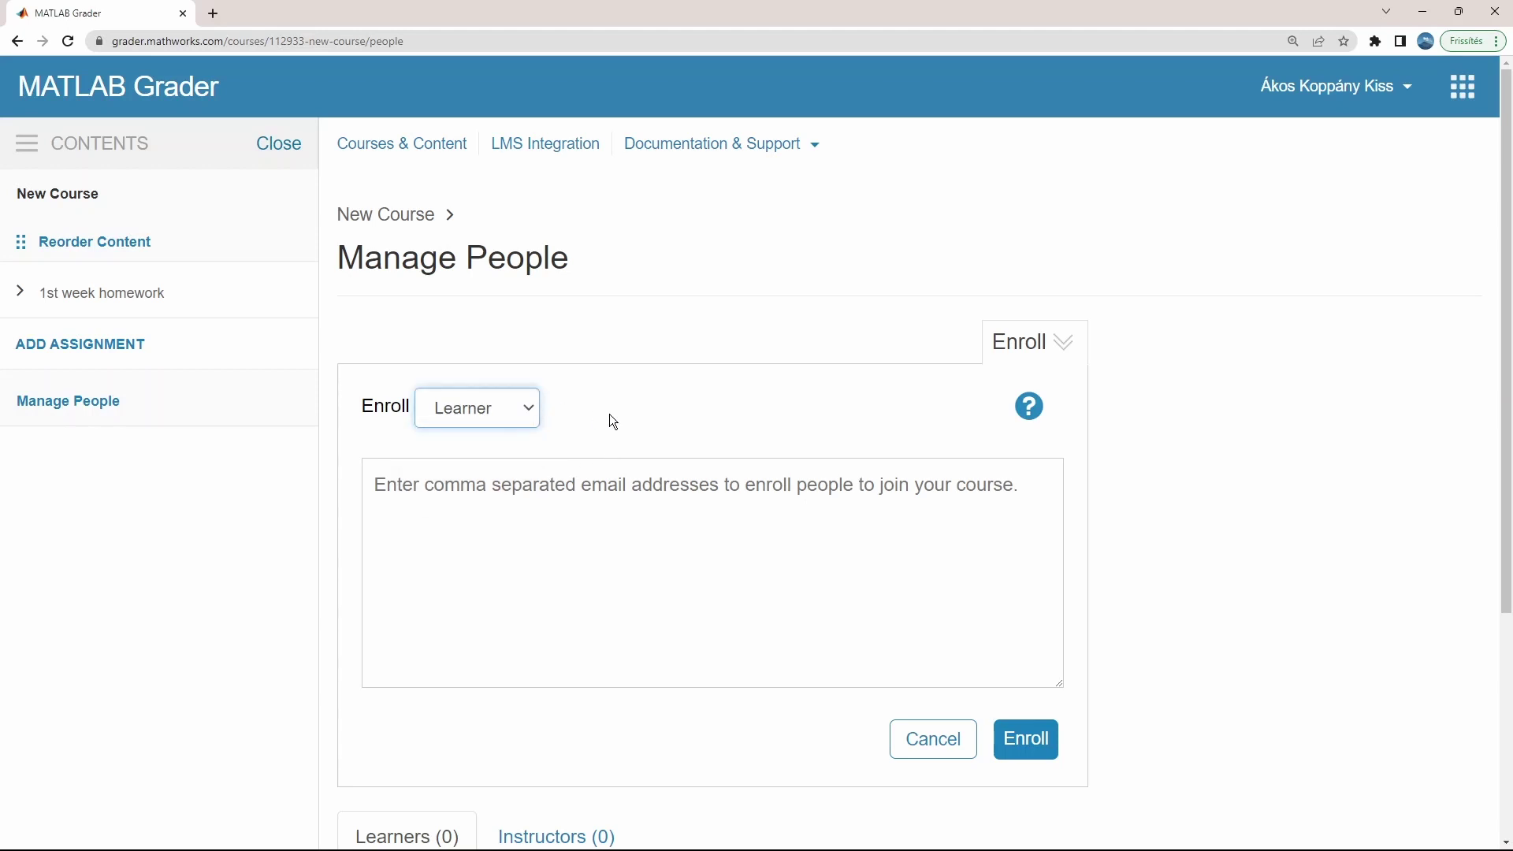
scroll(609, 414, down, 2)
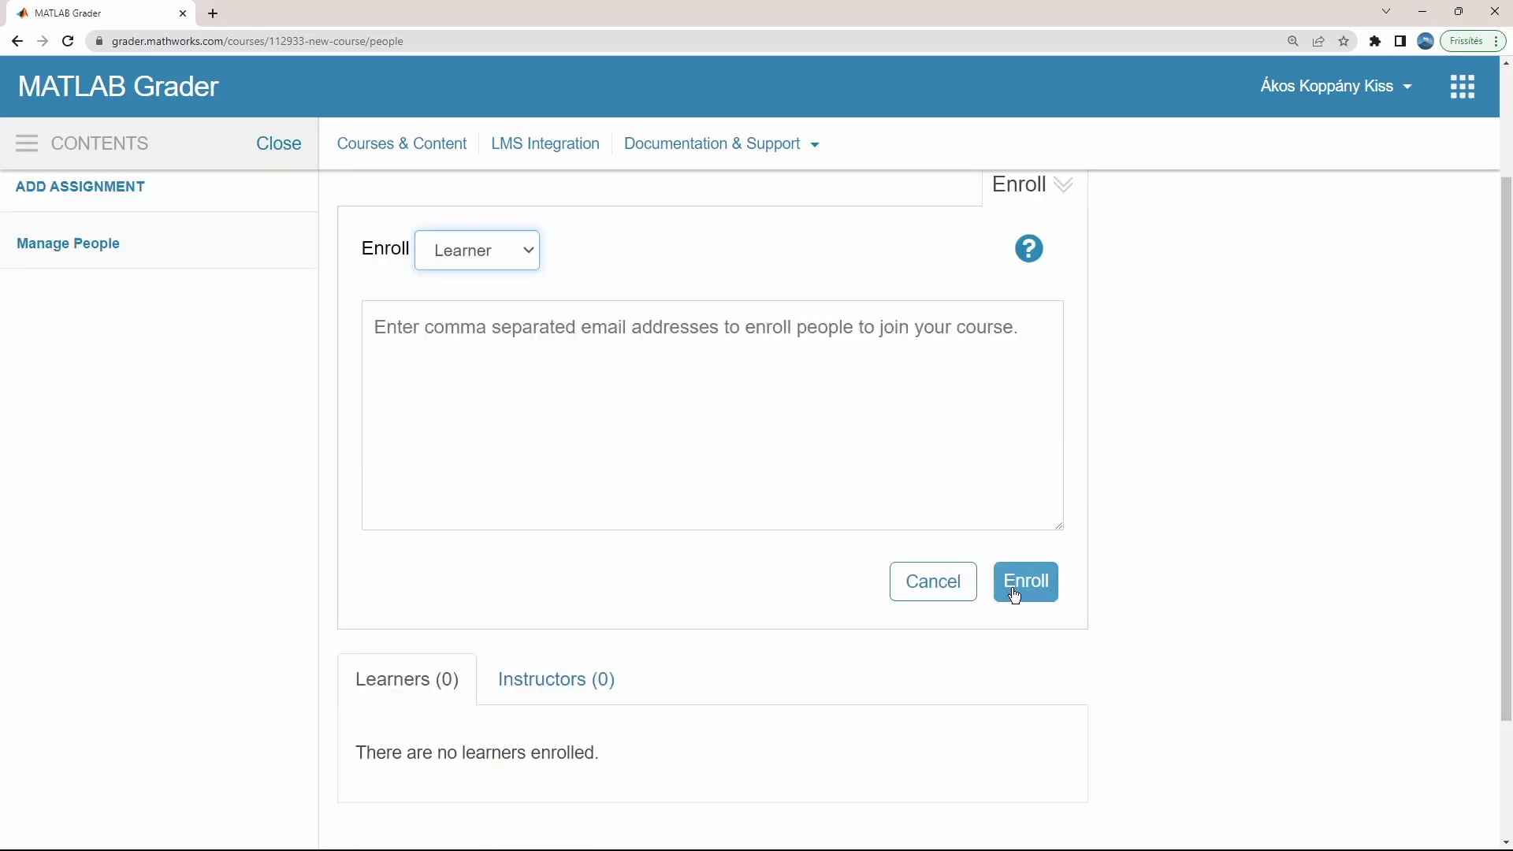